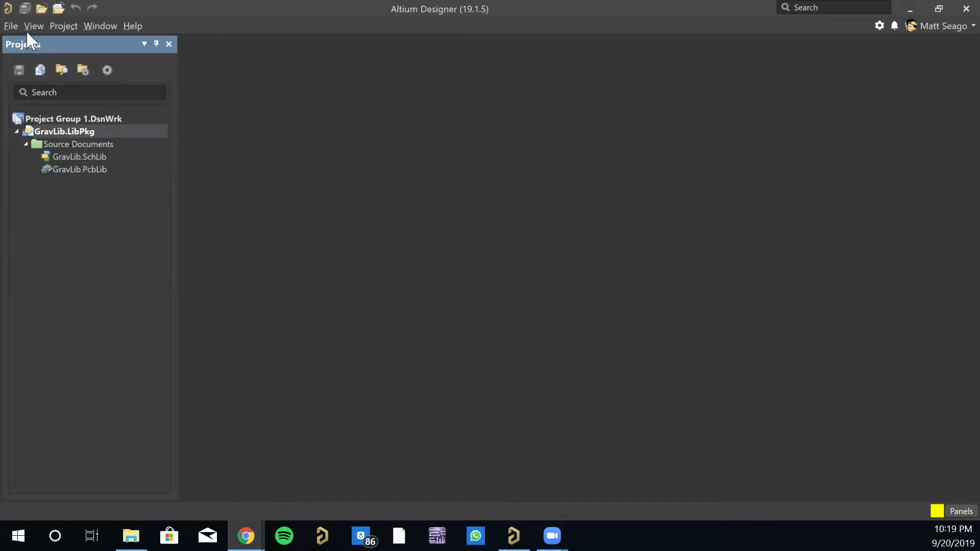
# Create a local PCB project of the default type named Altium_Tutorial
pyautogui.click(295, 130)
pyautogui.click(9, 28)
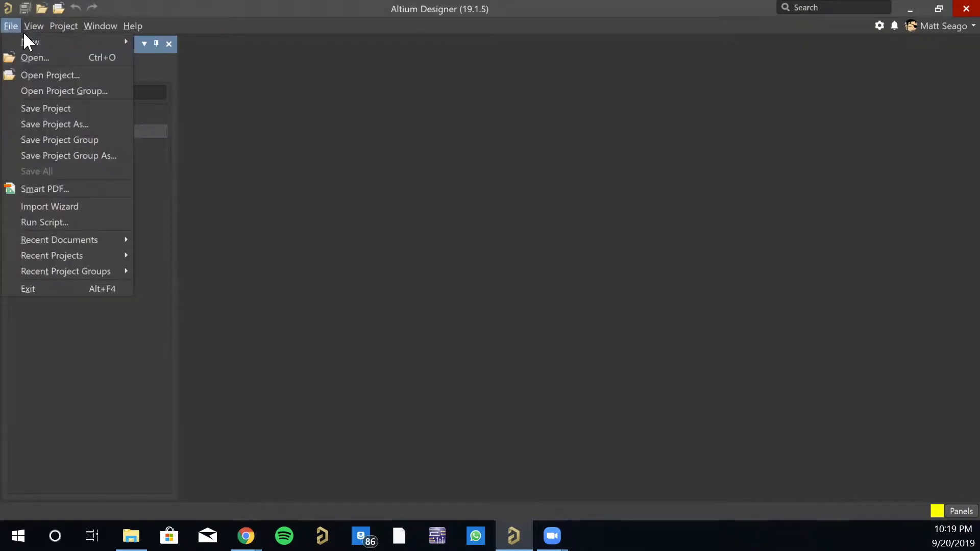
pyautogui.moveTo(36, 37)
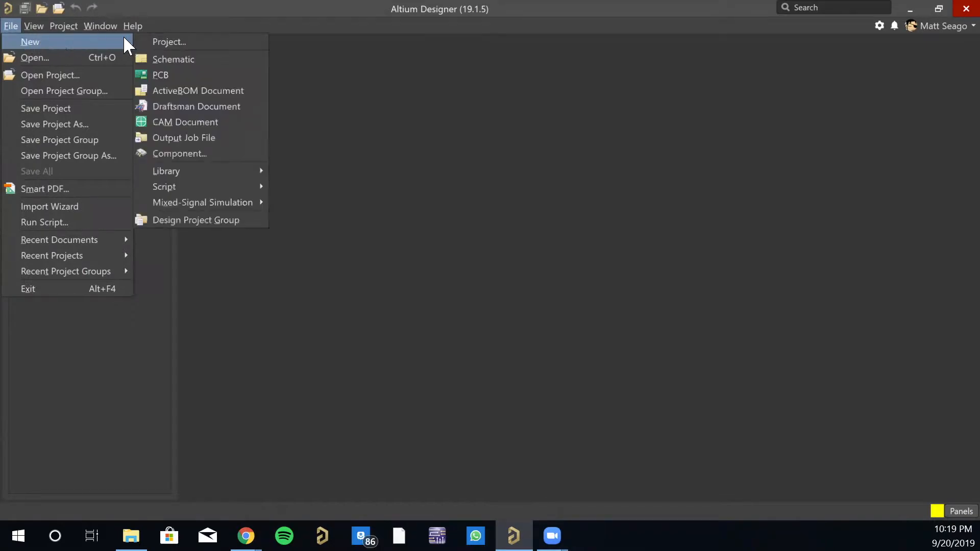
pyautogui.click(176, 39)
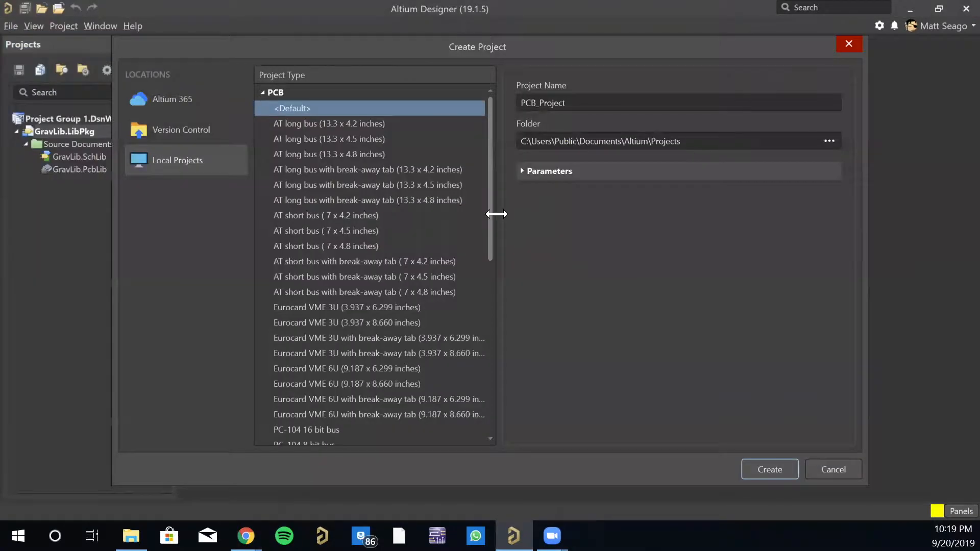
pyautogui.moveTo(547, 47); pyautogui.dragTo(476, 49)
pyautogui.doubleClick(502, 103)
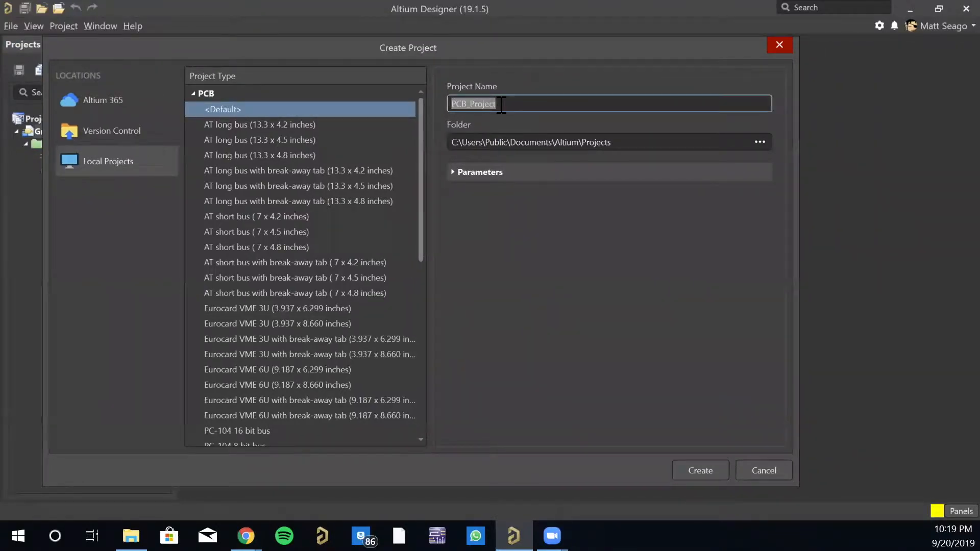
pyautogui.write('Altium')
pyautogui.hotkey('ctrl', 'a')
pyautogui.click(475, 103)
pyautogui.write('_Tutorial')
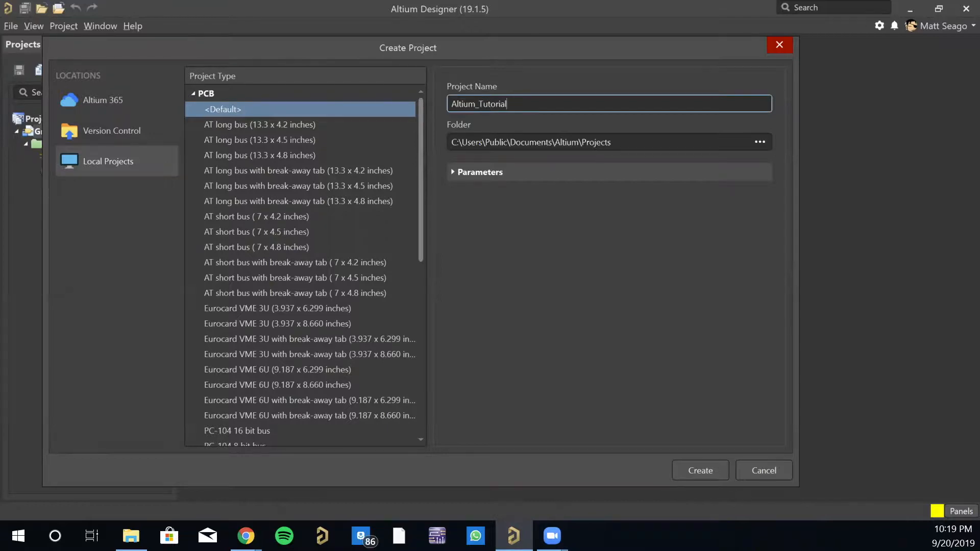
pyautogui.click(684, 470)
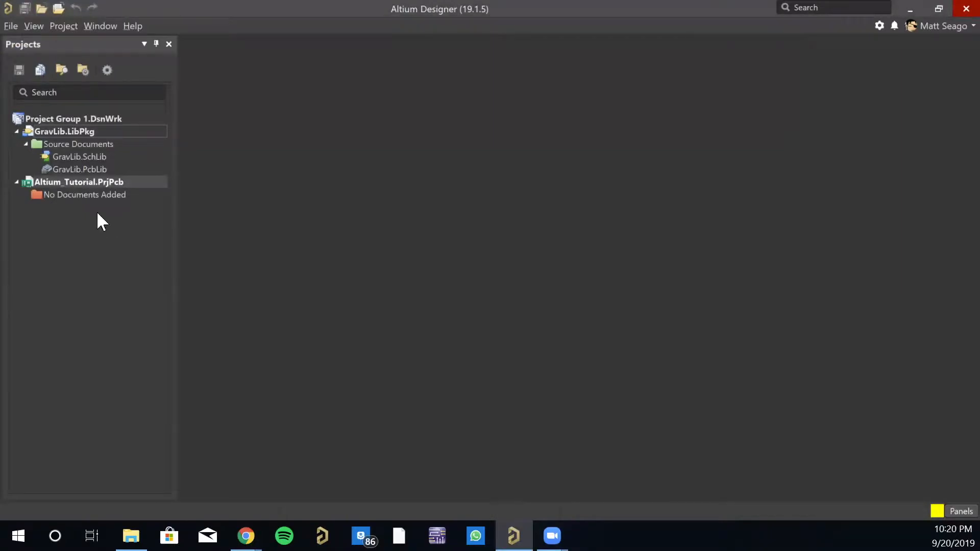
# Add a new schematic document to the Altium_Tutorial project
pyautogui.rightClick(94, 182)
pyautogui.moveTo(145, 208)
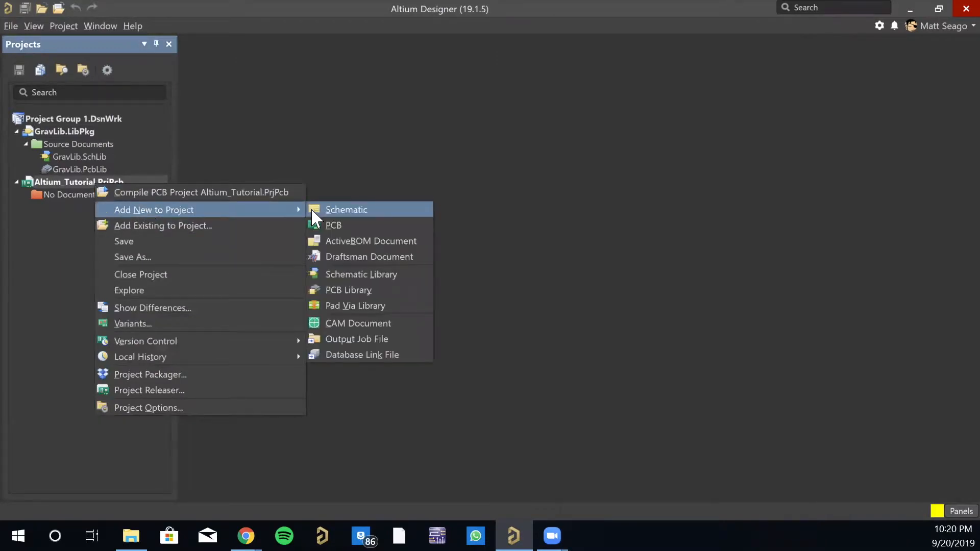
pyautogui.click(317, 208)
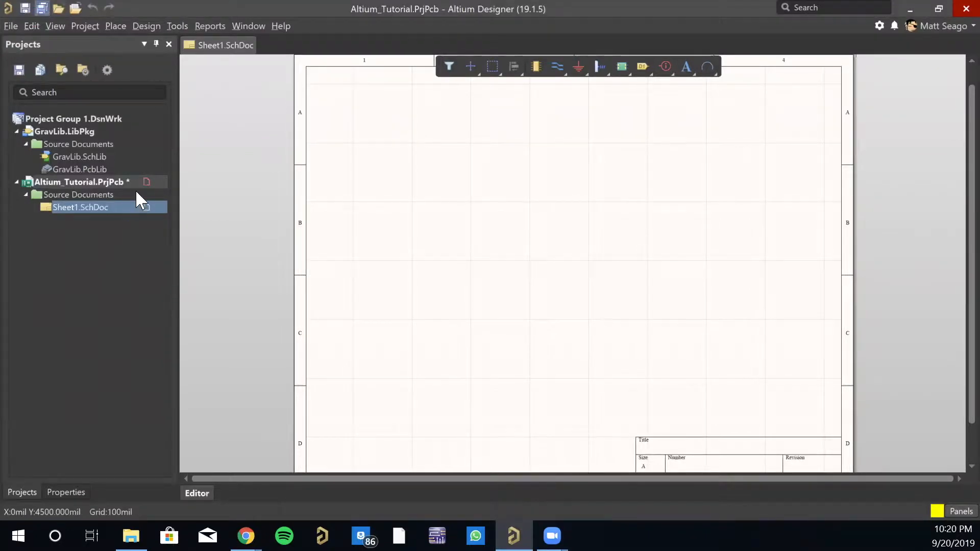
# Save the new schematic sheet as MCU_Support in the Altium_Tutorial folder, along with the project
pyautogui.click(148, 182)
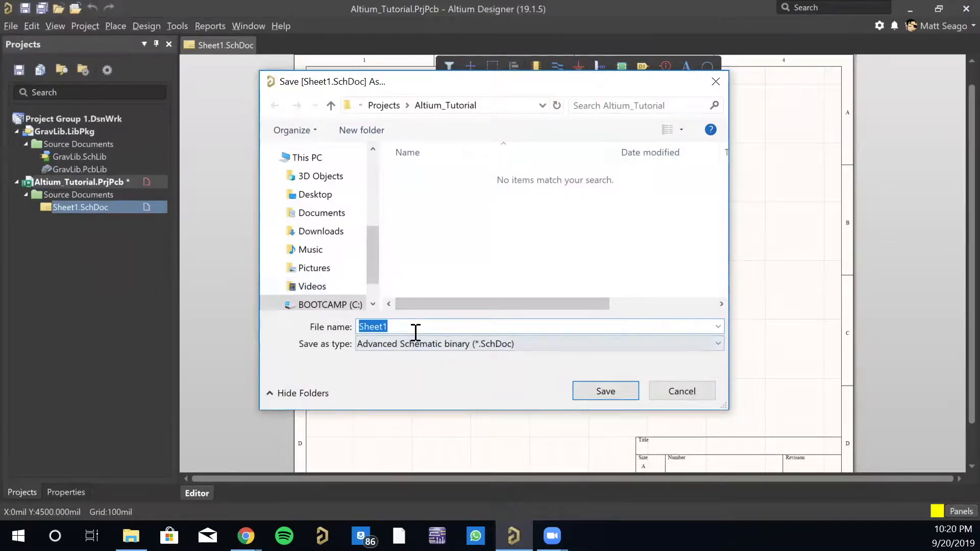
pyautogui.write('Altium')
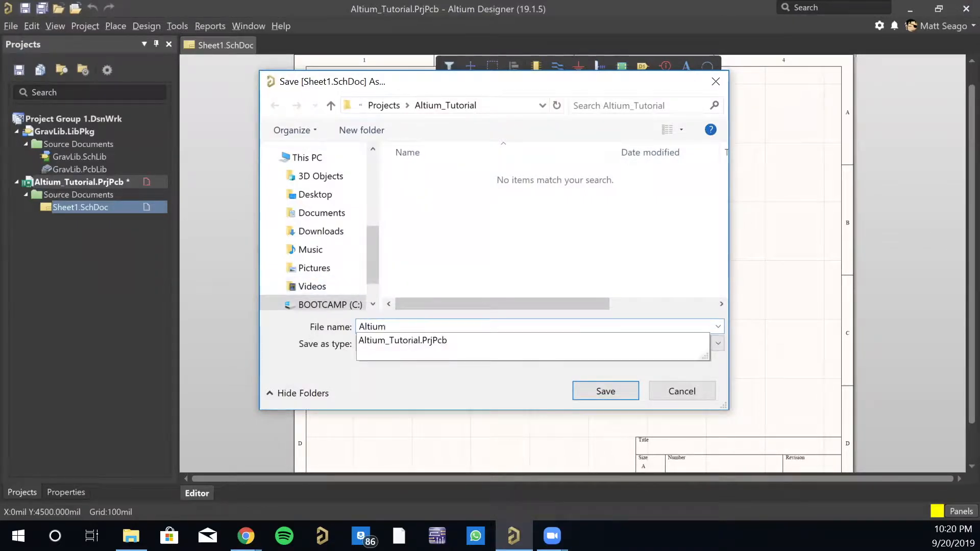
pyautogui.press('BackSpace')
pyautogui.press('BackSpace')
pyautogui.press('BackSpace')
pyautogui.press('BackSpace')
pyautogui.press('BackSpace')
pyautogui.press('BackSpace')
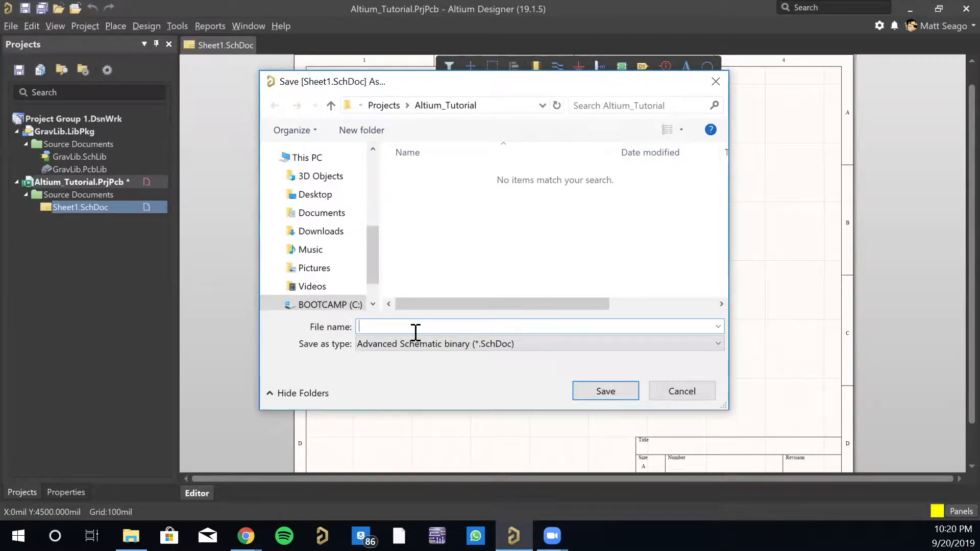
pyautogui.write('MCU_Support')
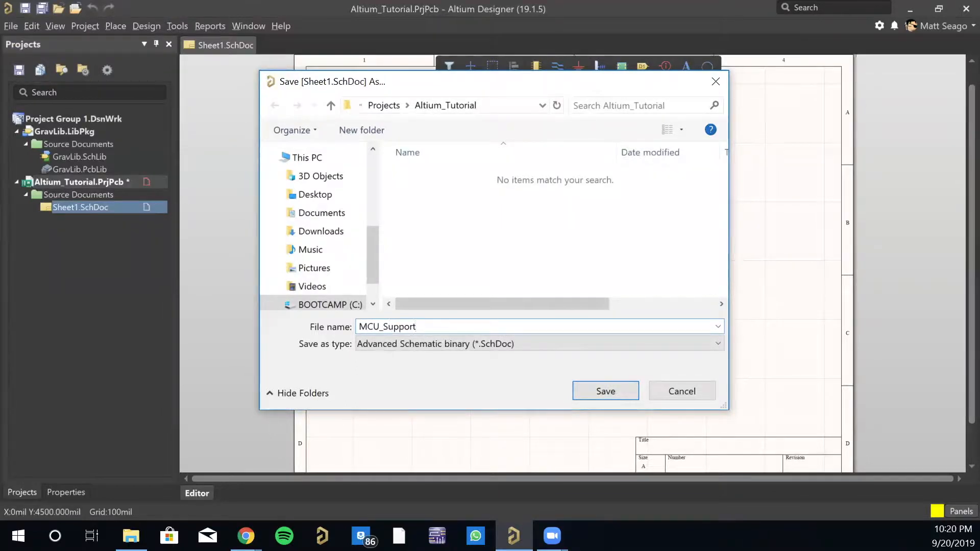
pyautogui.press('Return')
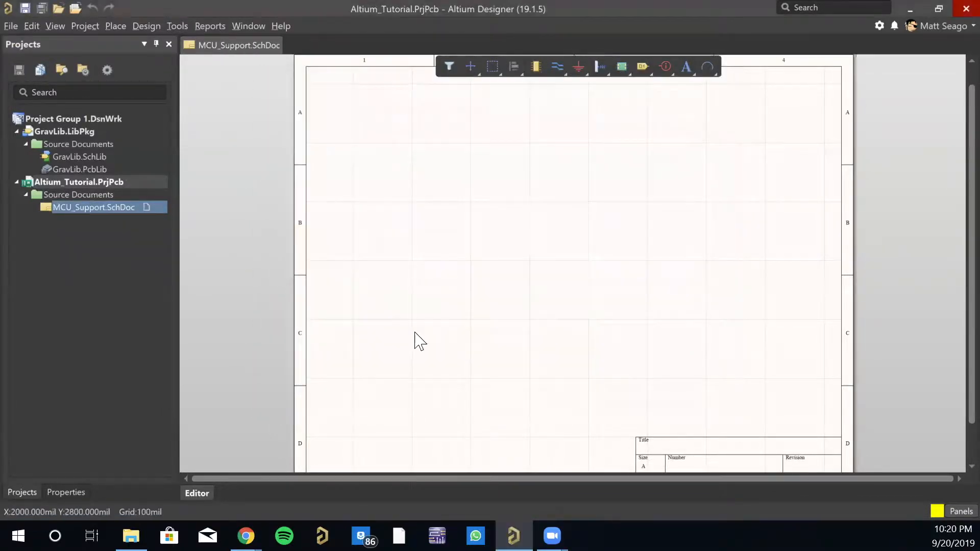
# Set the standard sheet size of the MCU_Support schematic to B in its document options
pyautogui.scroll(1, 357, 307)
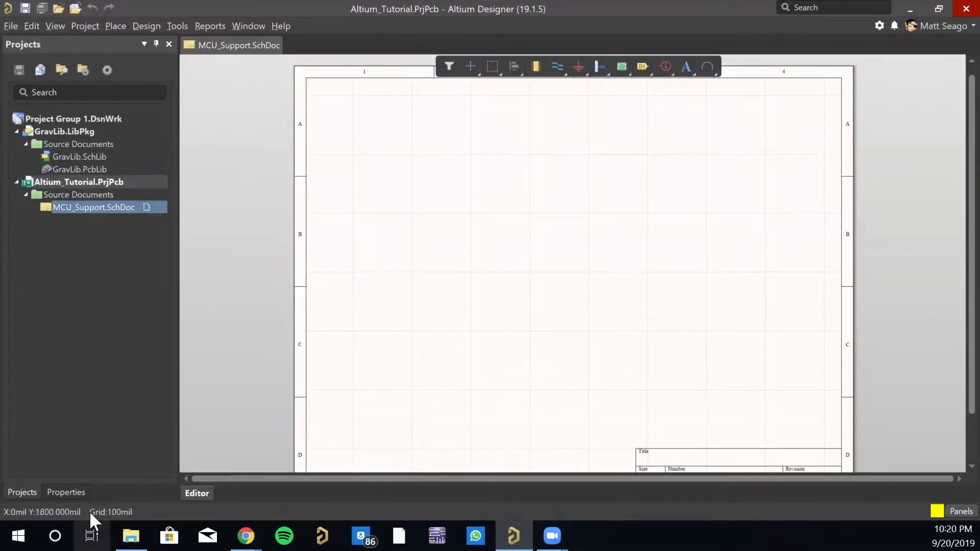
pyautogui.scroll(-3, 296, 322)
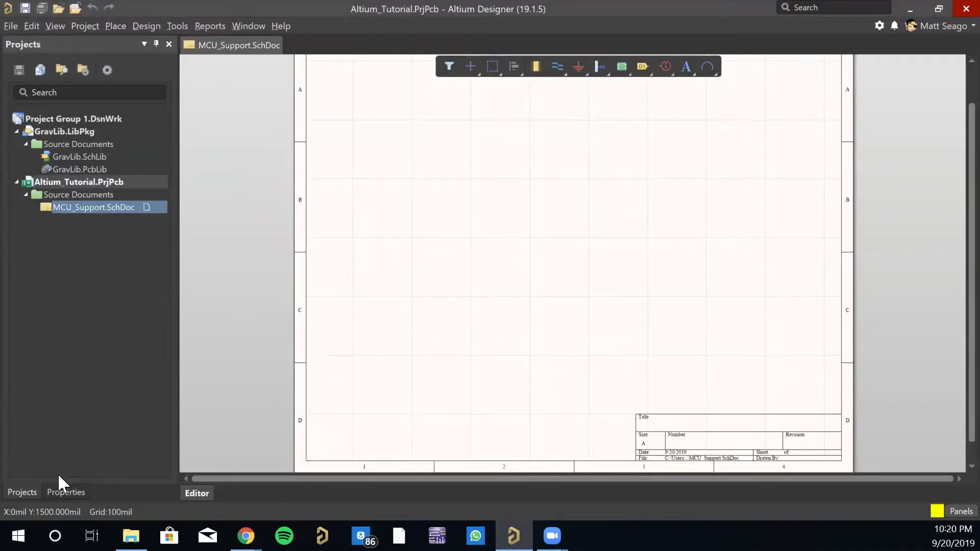
pyautogui.click(66, 492)
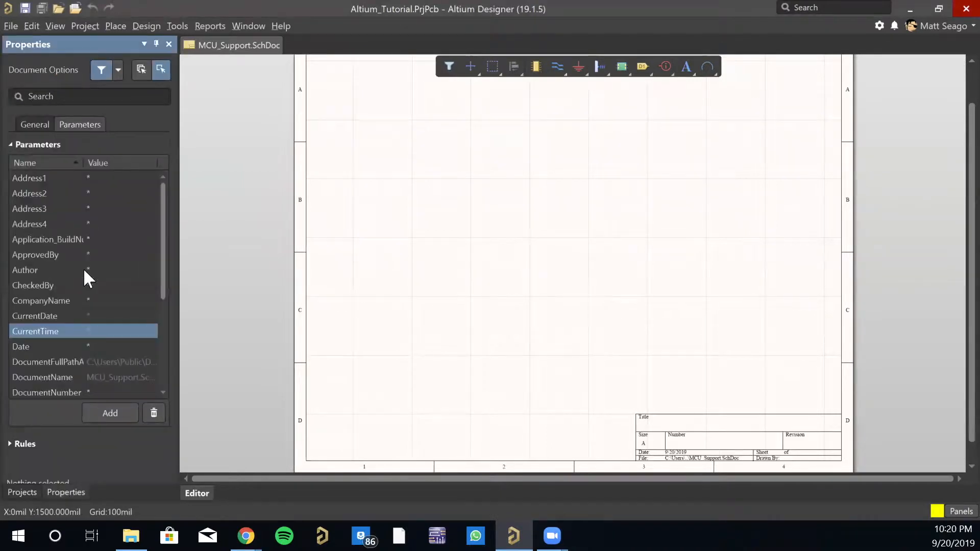
pyautogui.click(30, 123)
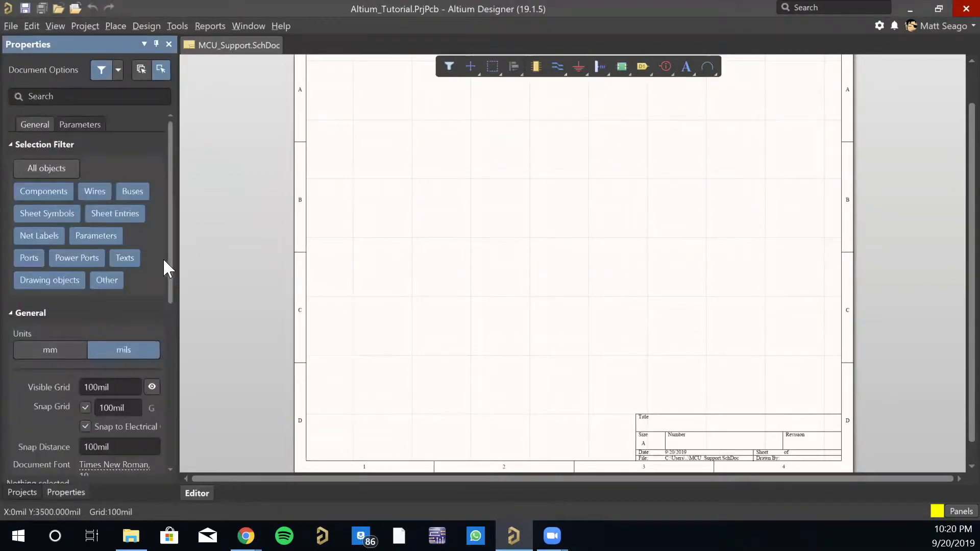
pyautogui.moveTo(170, 271); pyautogui.dragTo(175, 453)
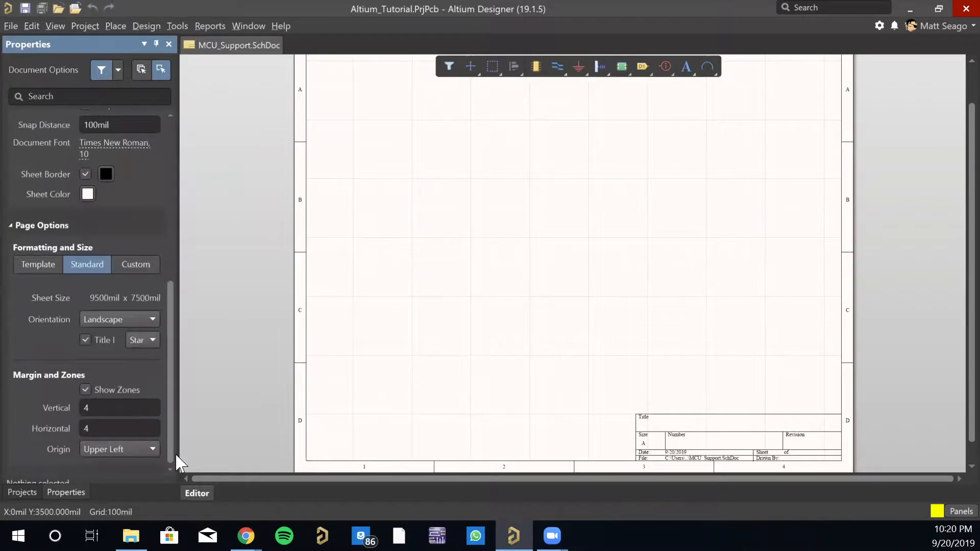
pyautogui.moveTo(167, 391); pyautogui.dragTo(168, 411)
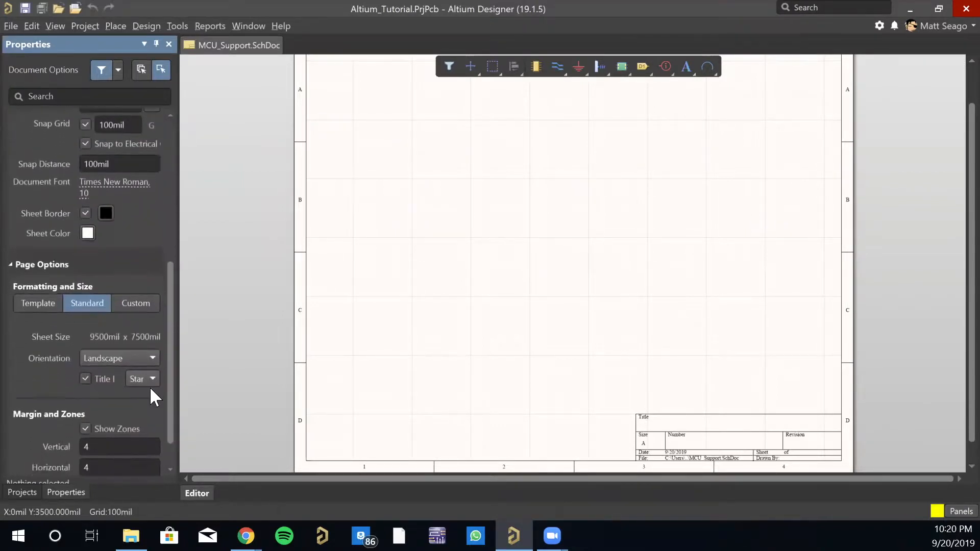
pyautogui.moveTo(177, 364); pyautogui.dragTo(222, 363)
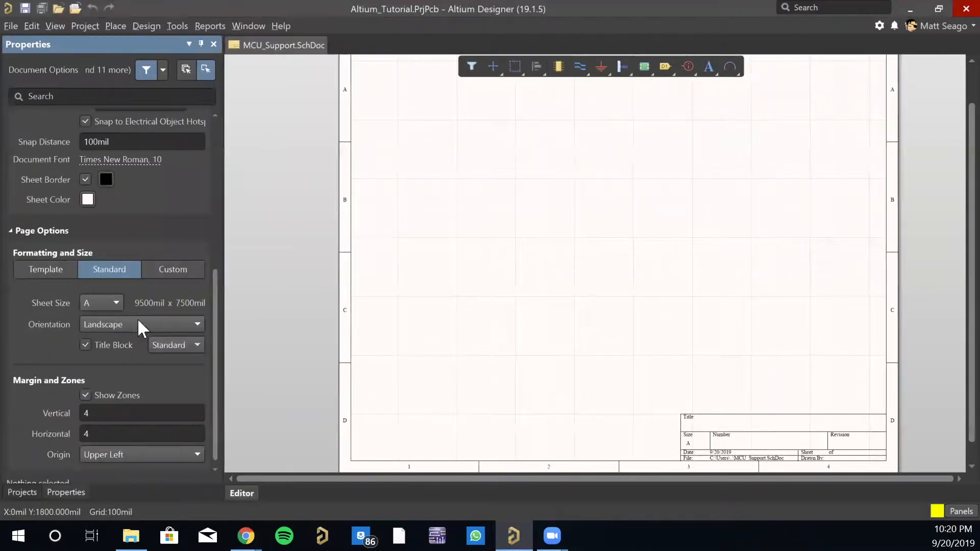
pyautogui.click(115, 303)
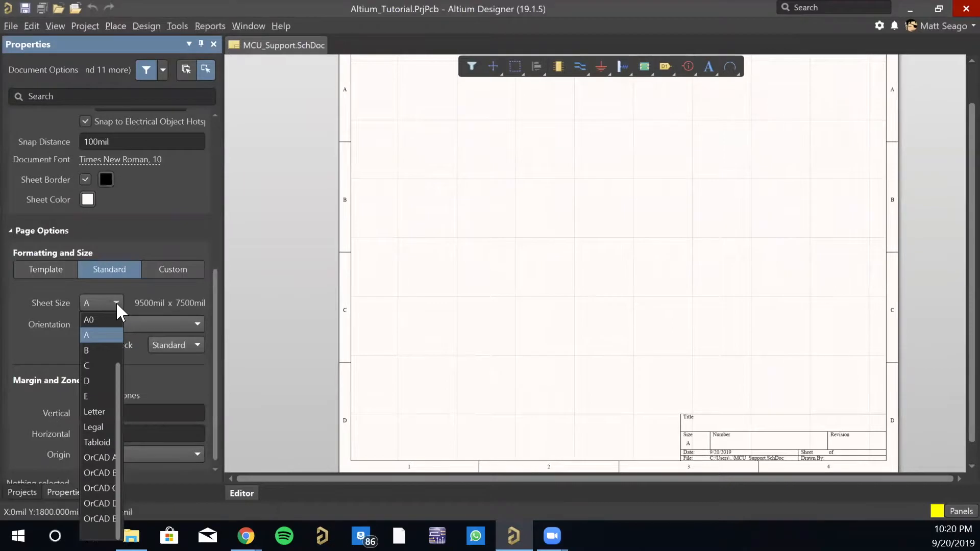
pyautogui.click(115, 302)
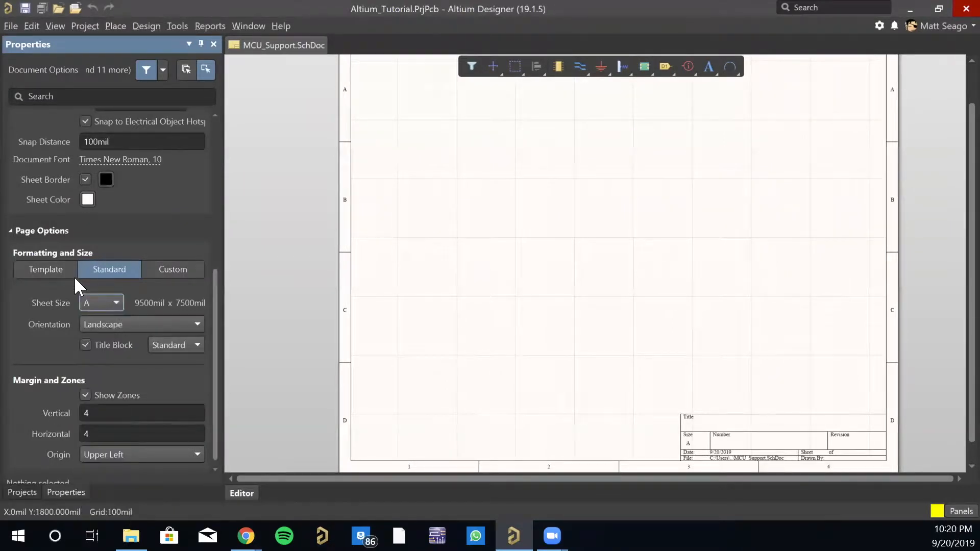
pyautogui.click(114, 303)
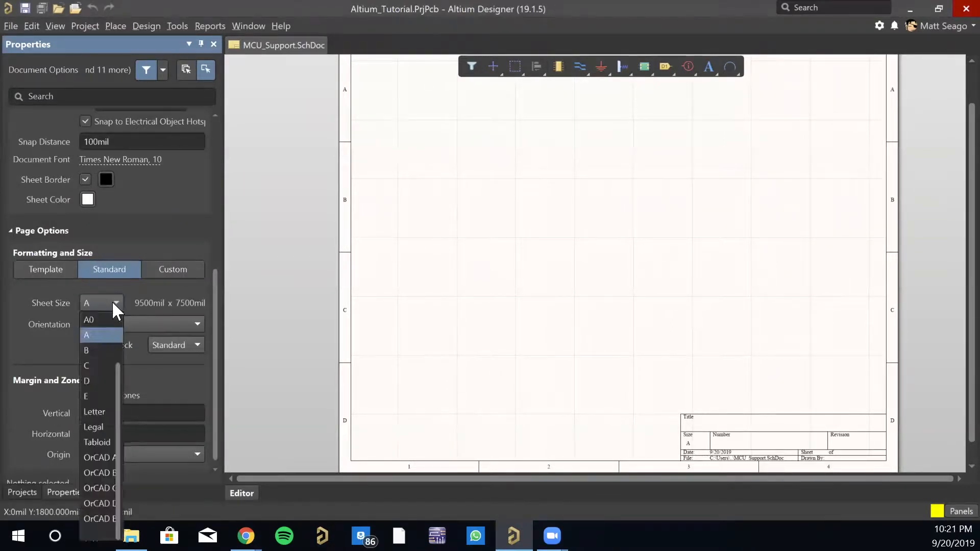
pyautogui.click(97, 350)
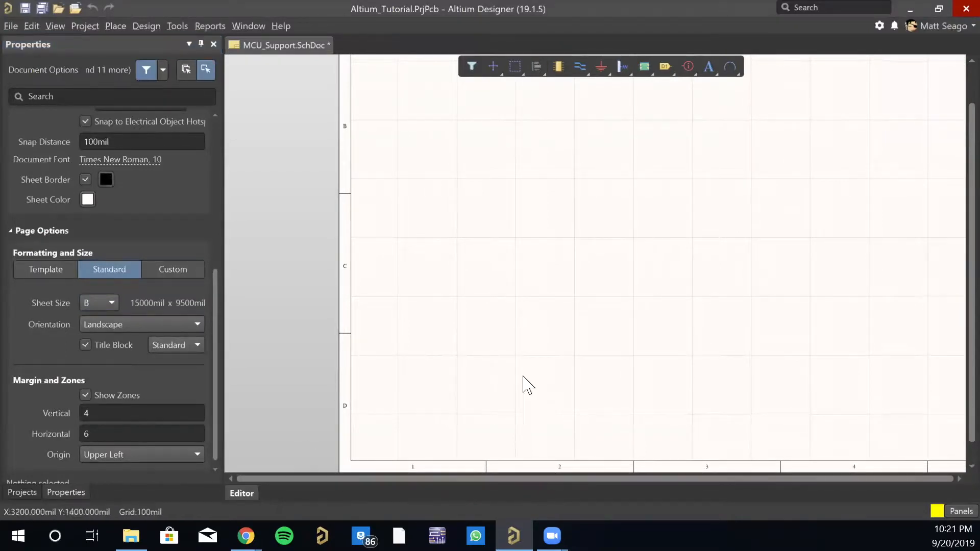
# Examine the full extent of the resized schematic sheet, including its borders and title block
pyautogui.keyDown('ctrl'); pyautogui.scroll(-2, 510, 357); pyautogui.keyUp('ctrl')
pyautogui.moveTo(557, 307)
pyautogui.mouseDown(button='right')
pyautogui.moveTo(453, 324)
pyautogui.moveTo(592, 280)
pyautogui.moveTo(547, 294)
pyautogui.mouseUp(button='right')
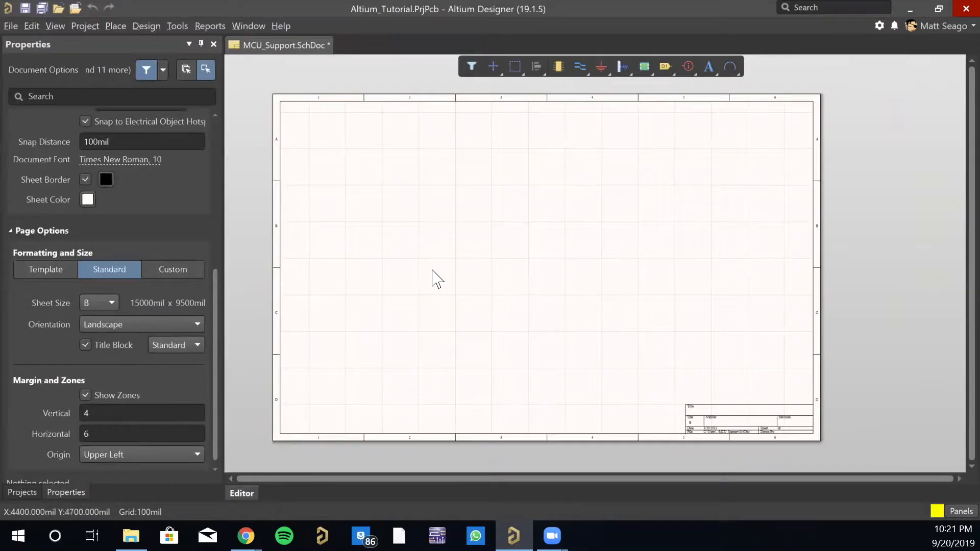
pyautogui.moveTo(364, 276)
pyautogui.mouseDown(button='right')
pyautogui.moveTo(587, 323)
pyautogui.moveTo(372, 256)
pyautogui.moveTo(381, 276)
pyautogui.mouseUp(button='right')
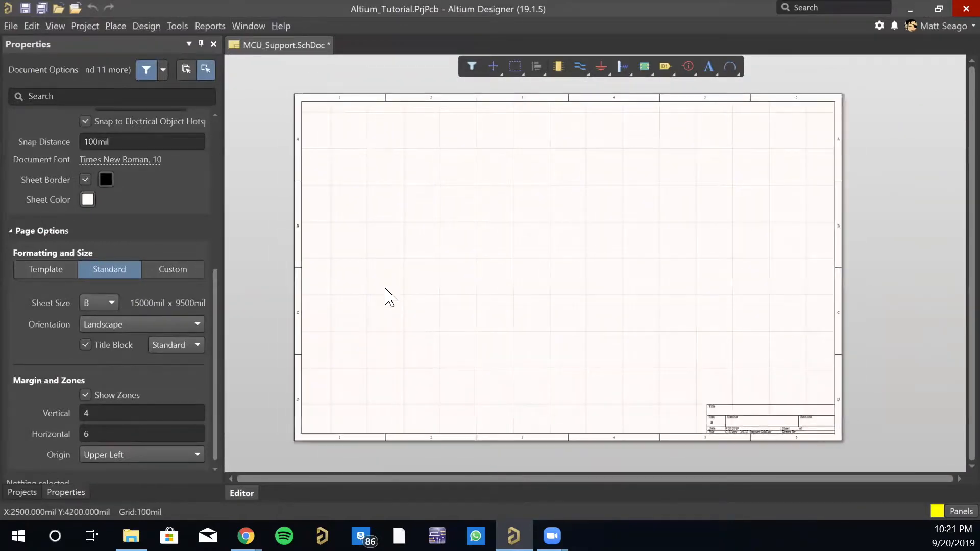
pyautogui.keyDown('ctrl'); pyautogui.scroll(2, 424, 291); pyautogui.keyUp('ctrl')
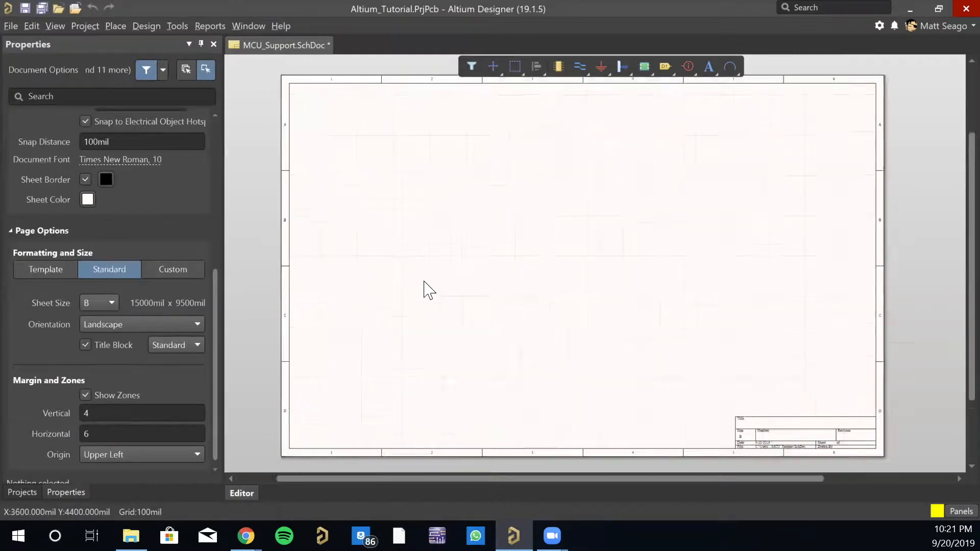
pyautogui.keyDown('ctrl'); pyautogui.scroll(-3, 425, 291); pyautogui.keyUp('ctrl')
pyautogui.keyDown('ctrl'); pyautogui.scroll(1, 423, 290); pyautogui.keyUp('ctrl')
pyautogui.keyDown('ctrl'); pyautogui.scroll(-1, 423, 290); pyautogui.keyUp('ctrl')
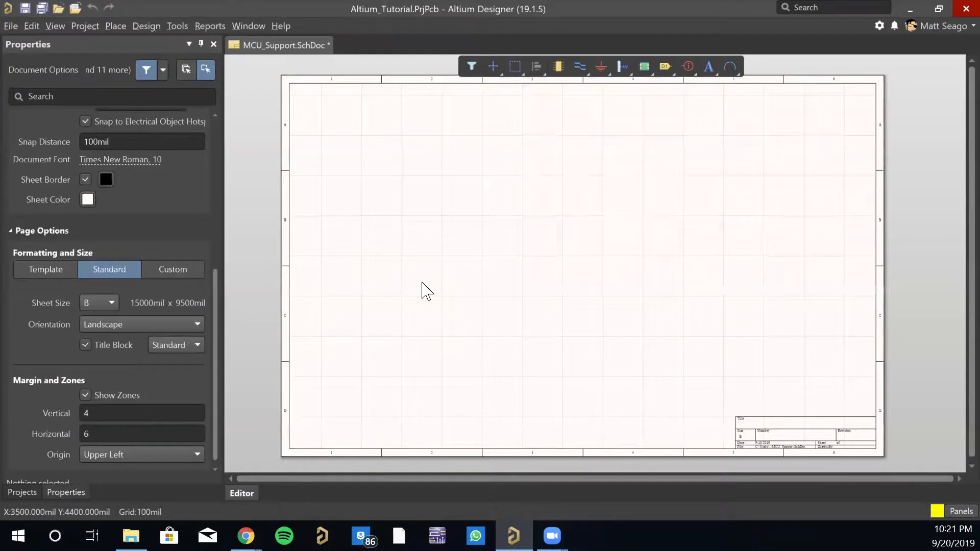
pyautogui.moveTo(396, 291)
pyautogui.mouseDown(button='right')
pyautogui.moveTo(390, 296)
pyautogui.moveTo(386, 276)
pyautogui.mouseUp(button='right')
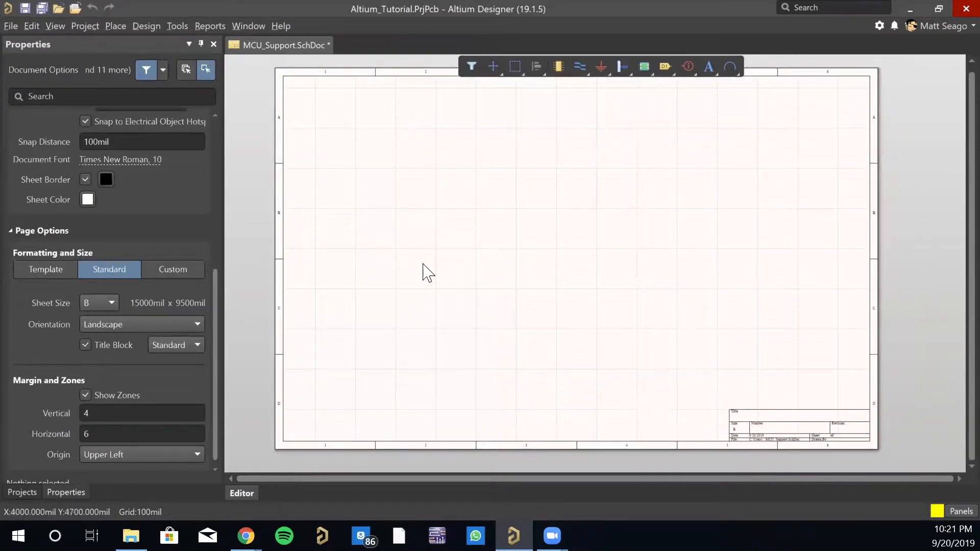
pyautogui.click(105, 301)
pyautogui.click(96, 334)
pyautogui.click(96, 301)
pyautogui.click(97, 351)
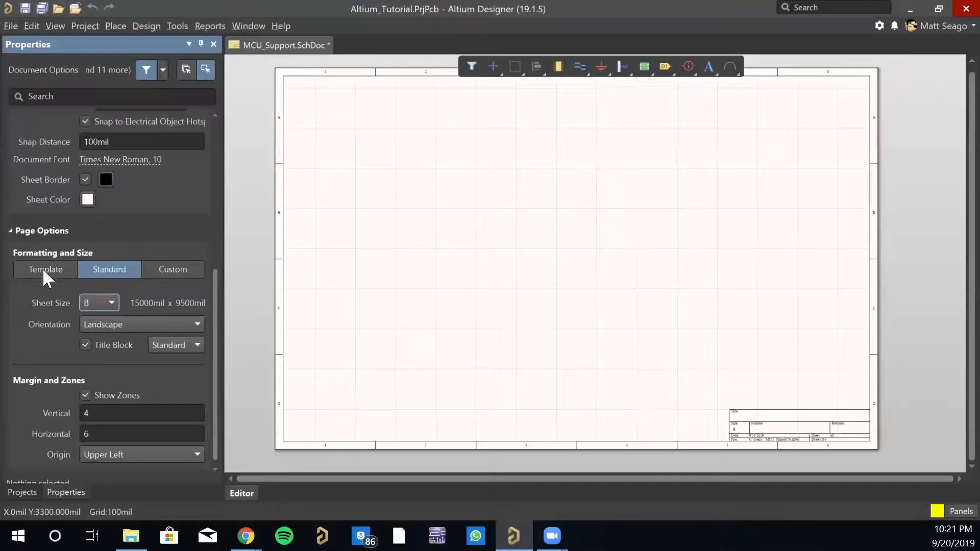
# Switch the sheet formatting to a template and apply the Gravitas - B template
pyautogui.click(43, 271)
pyautogui.click(164, 326)
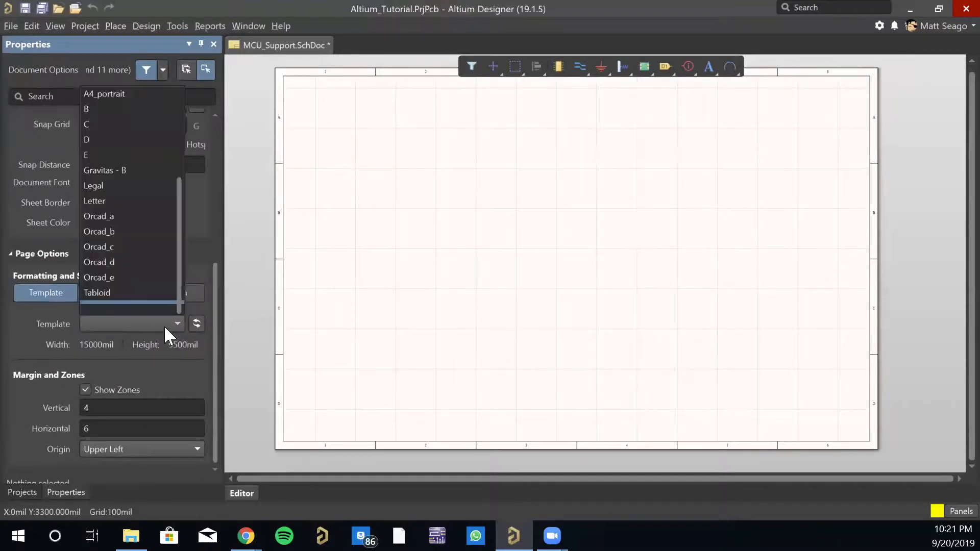
pyautogui.click(111, 165)
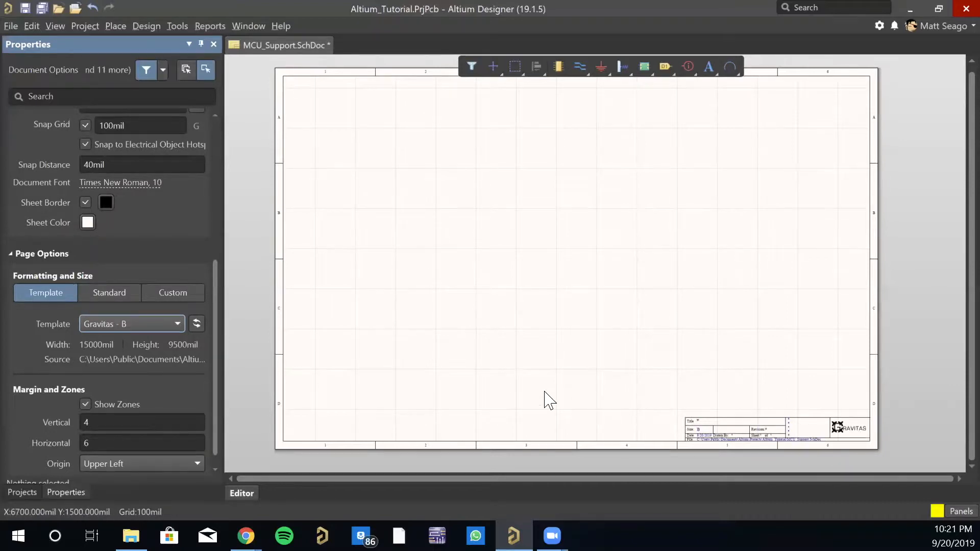
pyautogui.scroll(3, 213, 284)
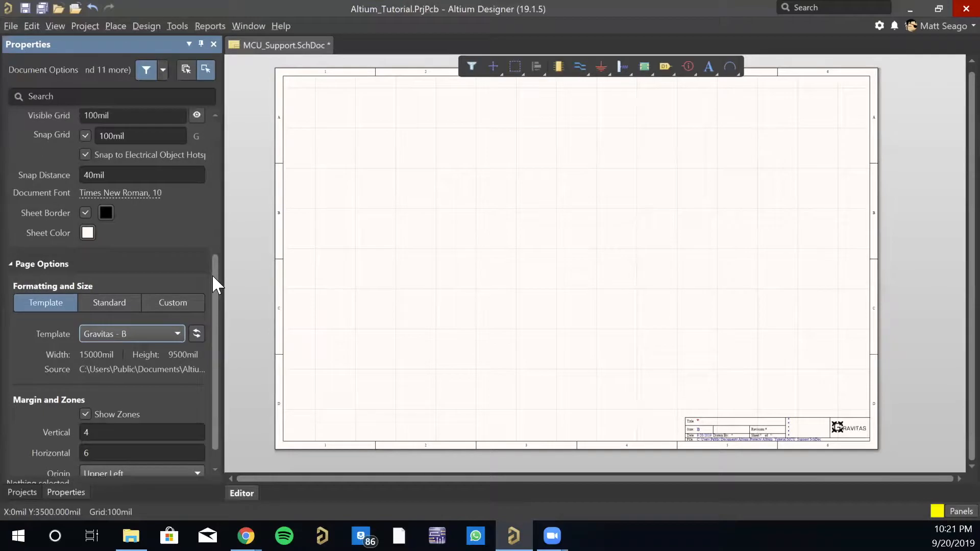
pyautogui.scroll(-3, 213, 306)
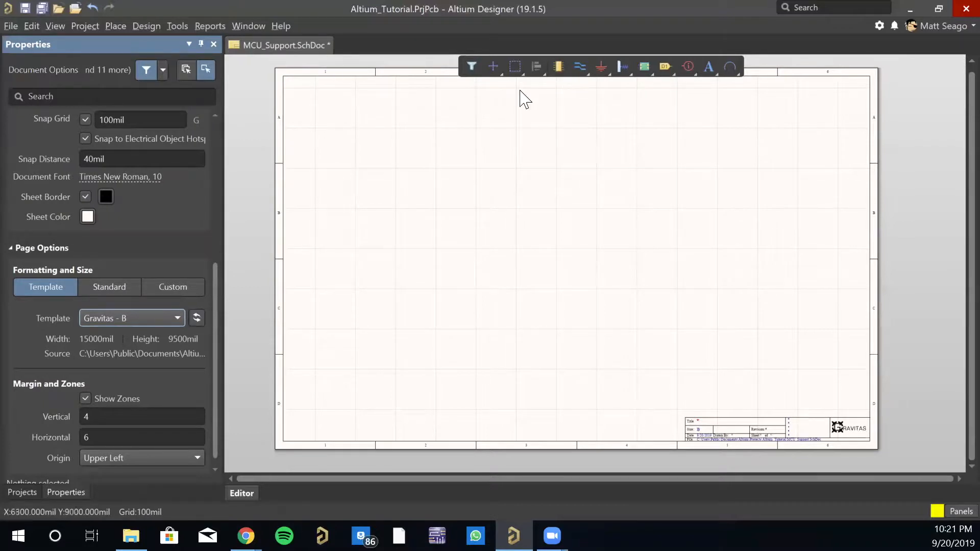
# Bring up the component libraries and switch the active library to GravLib.IntLib
pyautogui.click(557, 69)
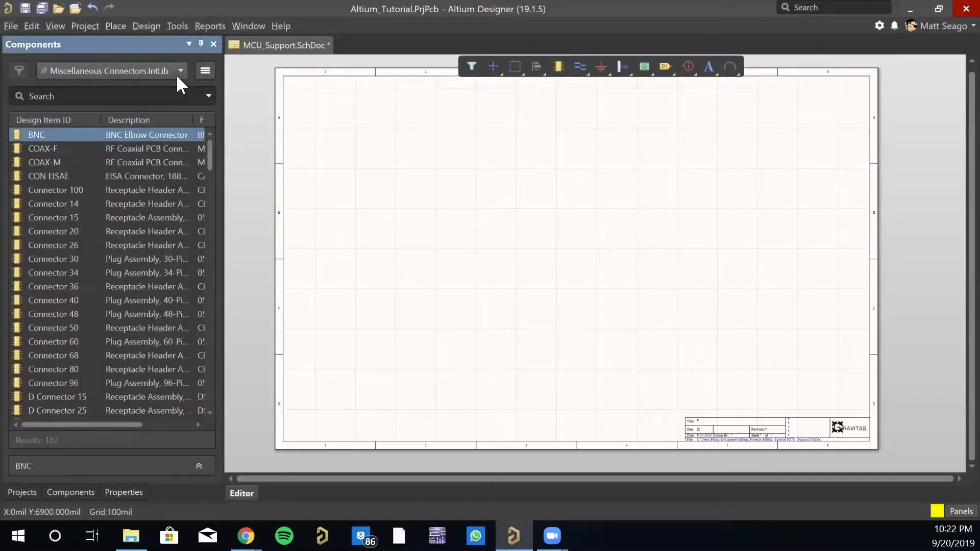
pyautogui.click(179, 74)
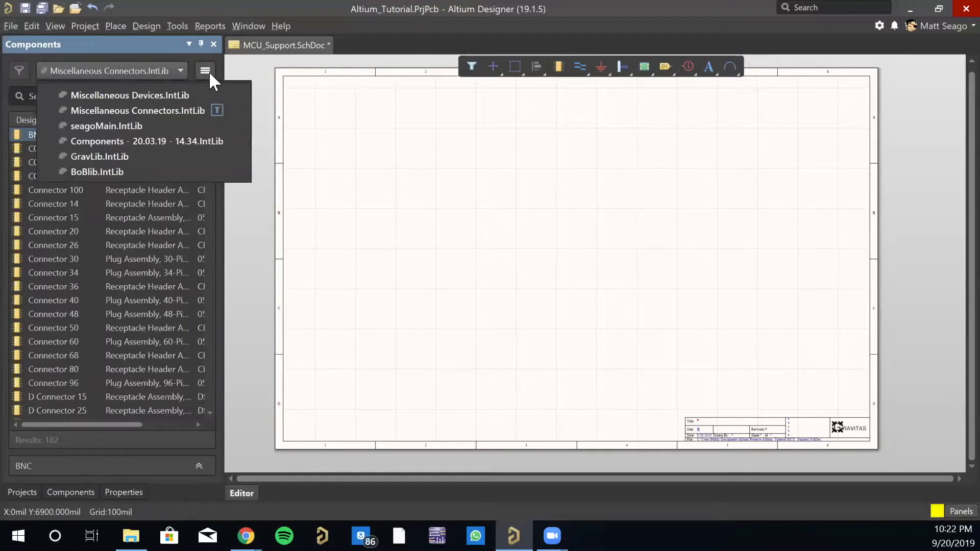
pyautogui.click(209, 71)
pyautogui.click(174, 71)
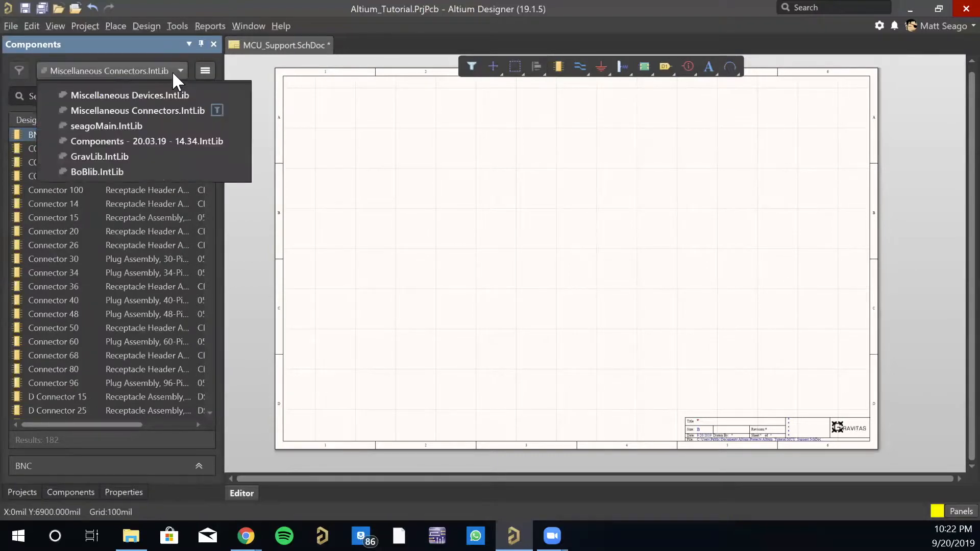
pyautogui.click(97, 160)
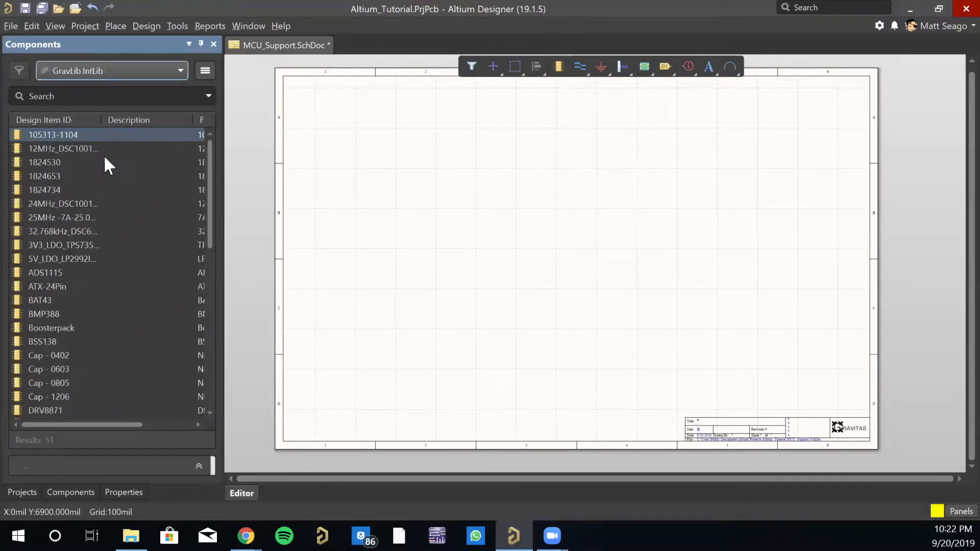
# Place parts A and B of the MSP430F5529 side by side in the upper area of the sheet
pyautogui.scroll(-5, 94, 305)
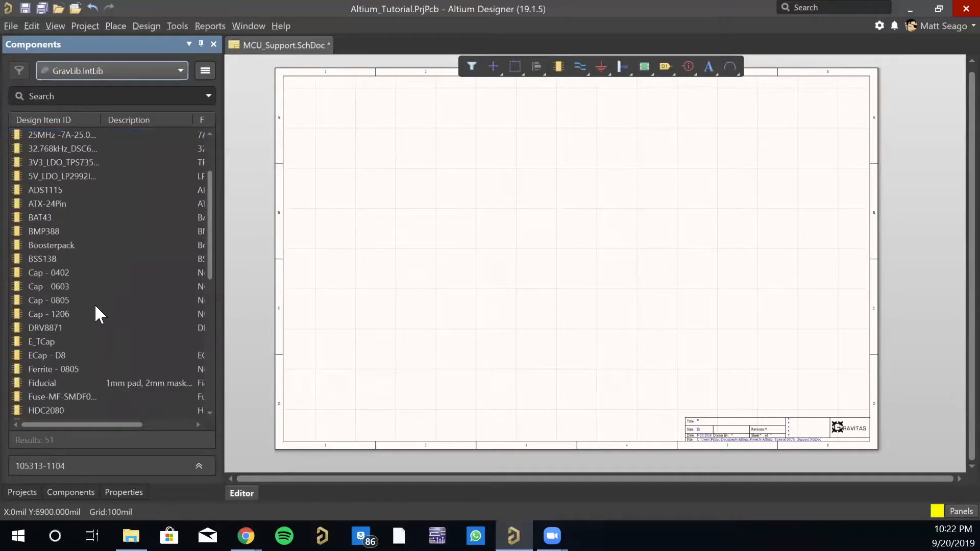
pyautogui.scroll(-3, 91, 305)
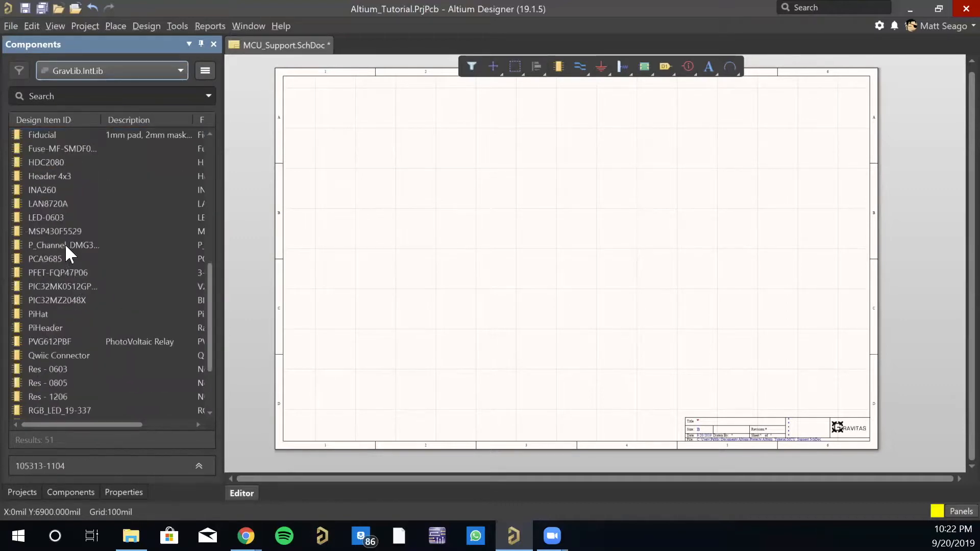
pyautogui.click(59, 233)
pyautogui.doubleClick(70, 230)
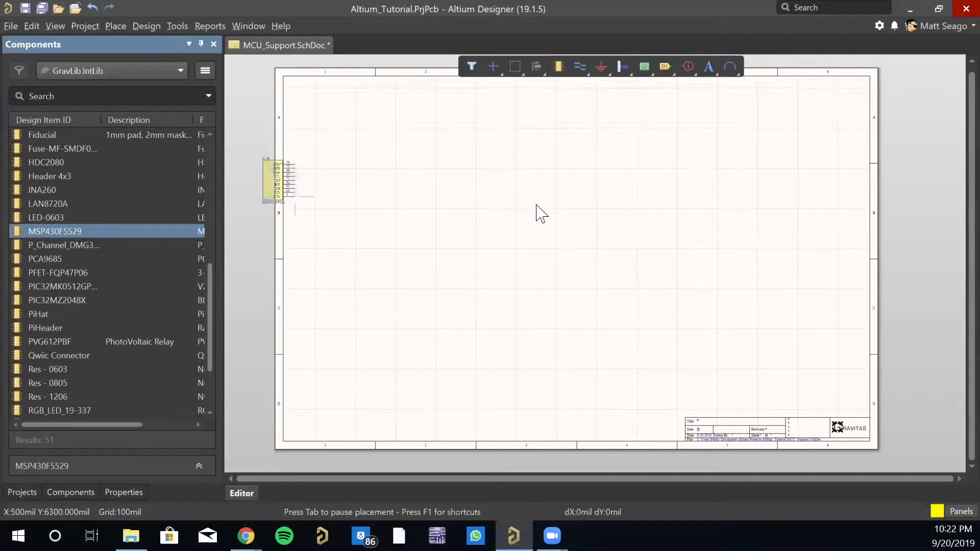
pyautogui.click(401, 172)
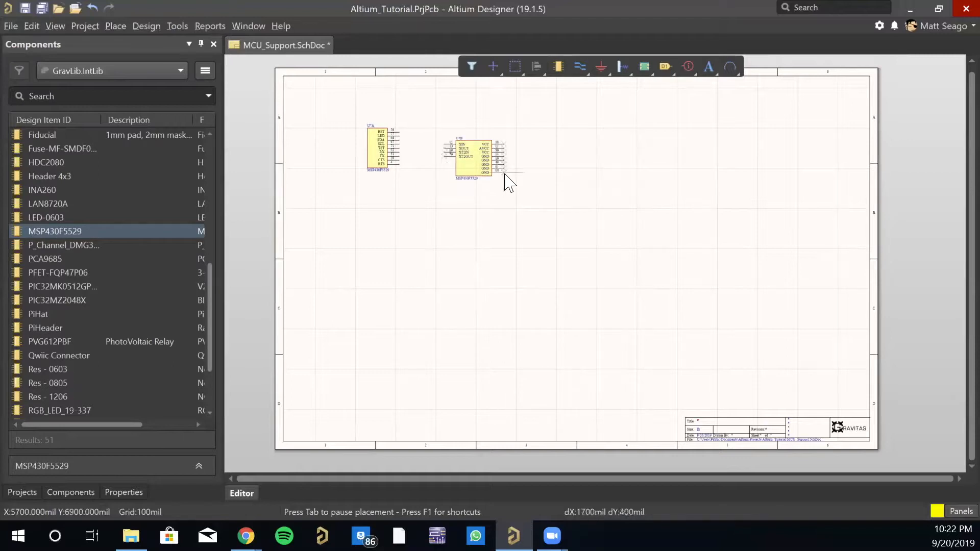
pyautogui.click(509, 175)
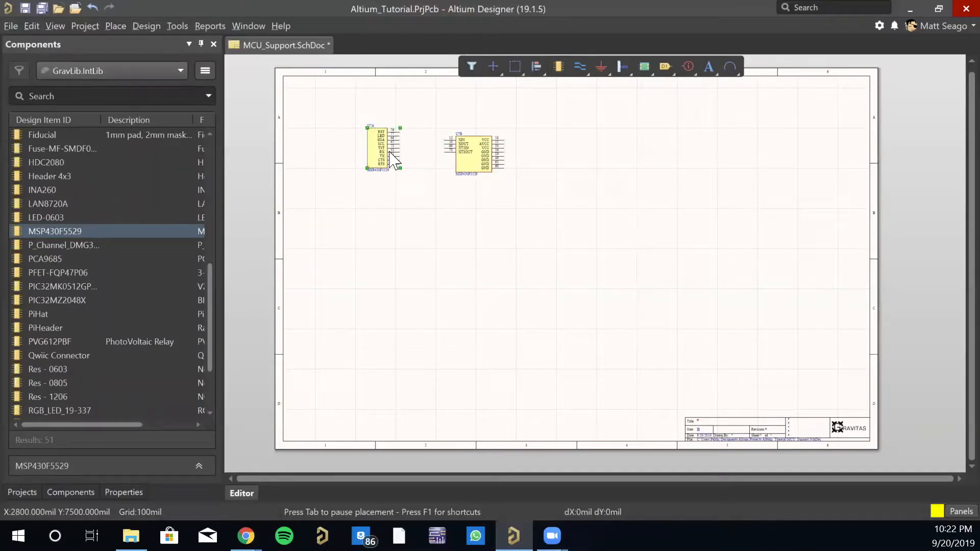
# Delete part A of the MSP430F5529 and move part B into the sheet's upper-left area
pyautogui.press('Delete')
pyautogui.moveTo(488, 153); pyautogui.dragTo(432, 171)
pyautogui.click(398, 143)
pyautogui.moveTo(356, 132)
pyautogui.mouseDown()
pyautogui.moveTo(383, 143)
pyautogui.moveTo(348, 120)
pyautogui.mouseUp()
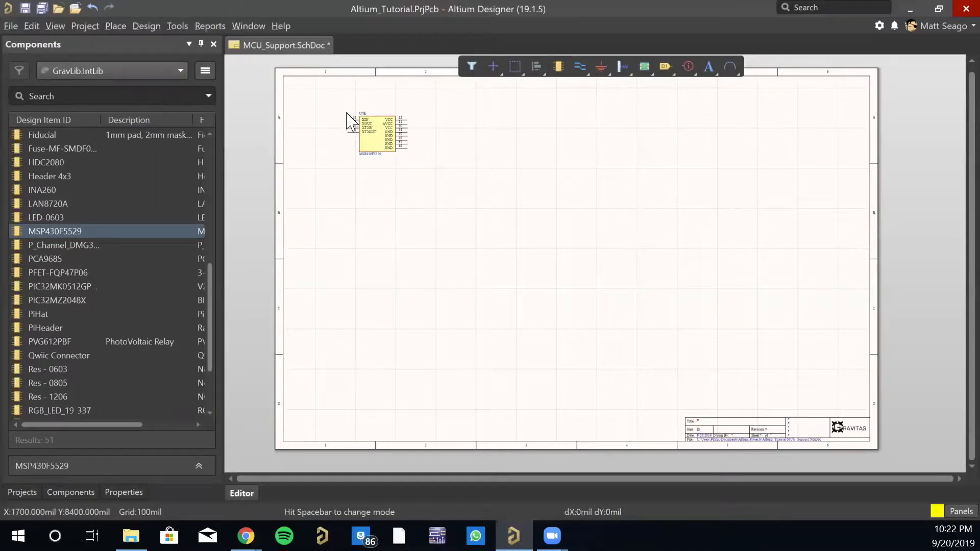
# Place a GND power port just below and to the right of the MSP430F5529's GND pin 68
pyautogui.keyDown('ctrl'); pyautogui.scroll(5, 373, 121); pyautogui.keyUp('ctrl')
pyautogui.moveTo(506, 185); pyautogui.dragTo(523, 254, button='right')
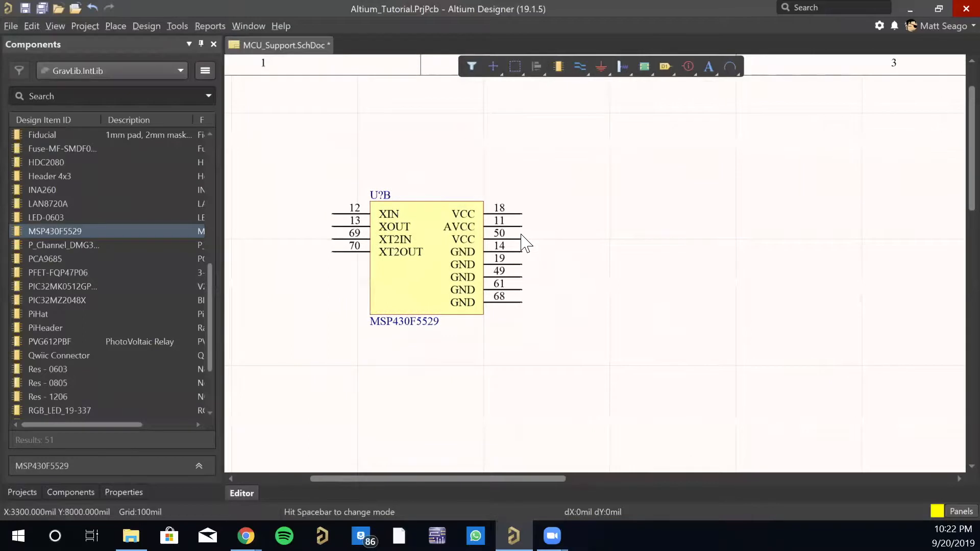
pyautogui.click(602, 71)
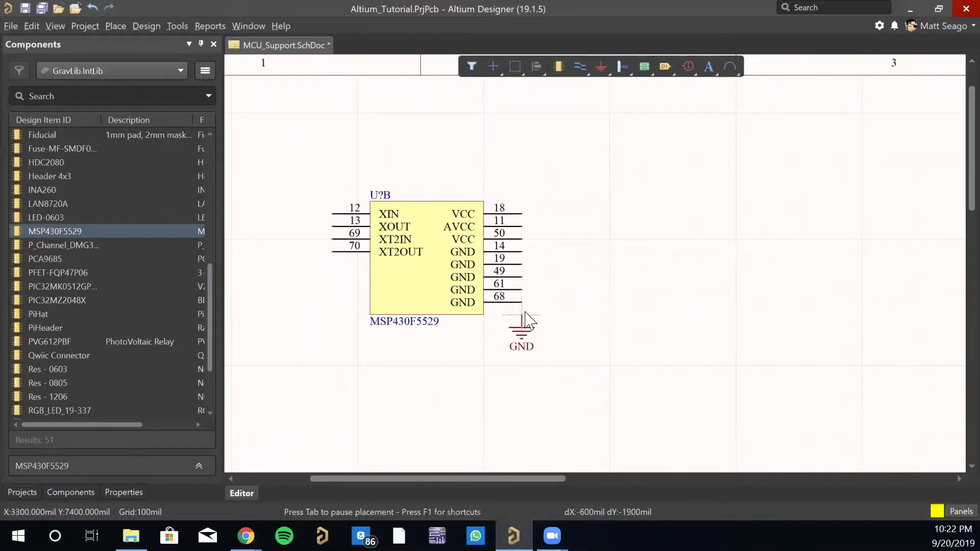
pyautogui.click(534, 316)
pyautogui.press('Escape')
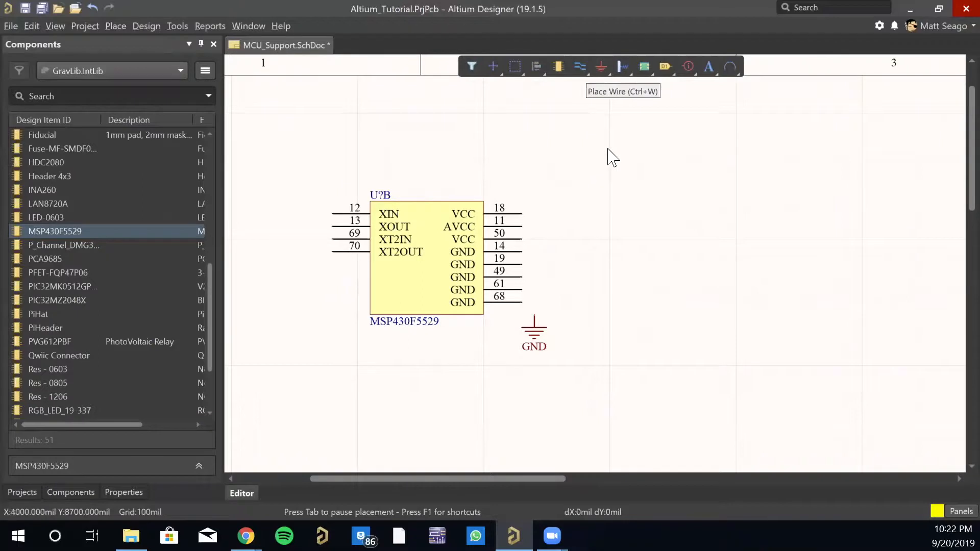
# Wire the MSP430F5529's GND pins 68, 61, 49, 19 and 14 together down to the GND power port
pyautogui.click(521, 303)
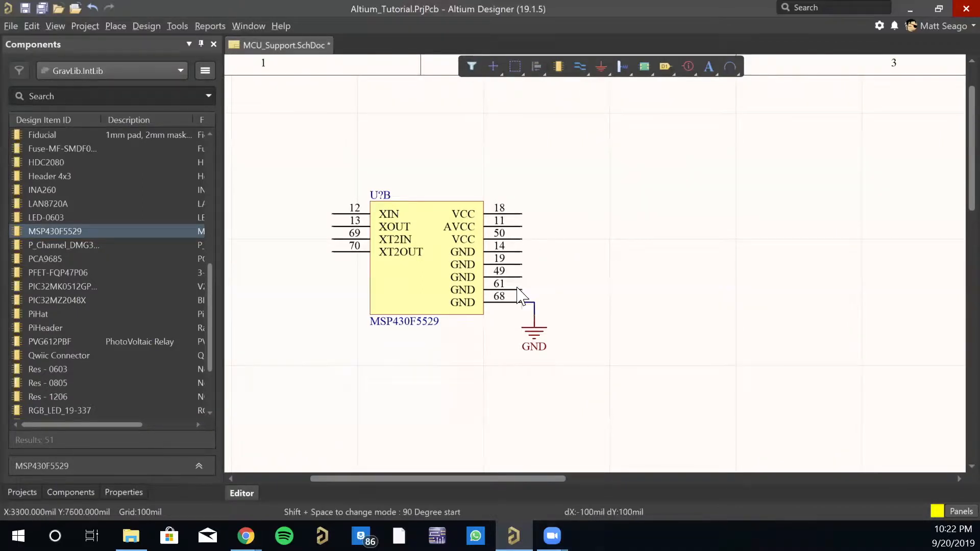
pyautogui.click(535, 303)
pyautogui.click(522, 290)
pyautogui.click(535, 290)
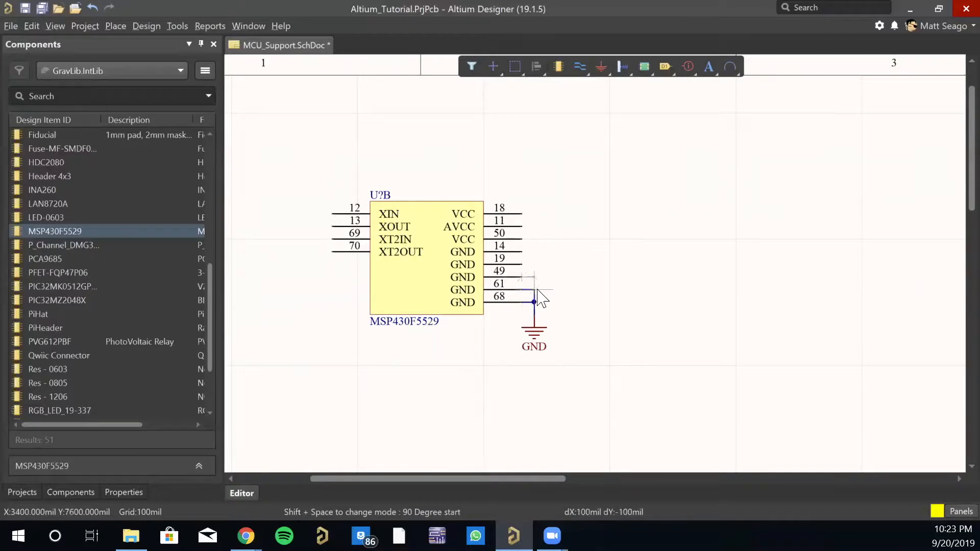
pyautogui.click(522, 277)
pyautogui.click(535, 277)
pyautogui.click(522, 264)
pyautogui.click(535, 276)
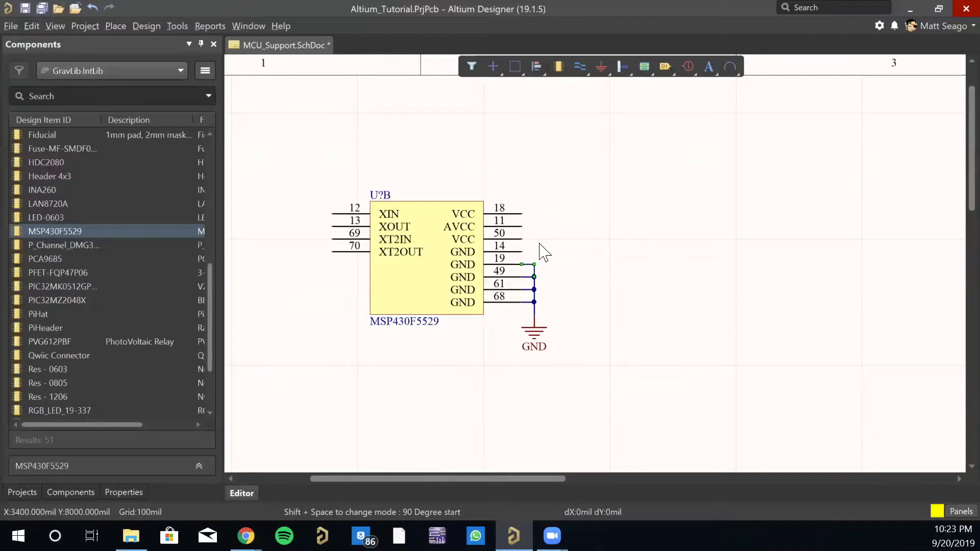
pyautogui.click(521, 252)
pyautogui.click(534, 264)
# Place a bar style power port named 3V3 above the ends of the VCC pins, at X 3400 mil, Y 8300 mil
pyautogui.click(602, 69)
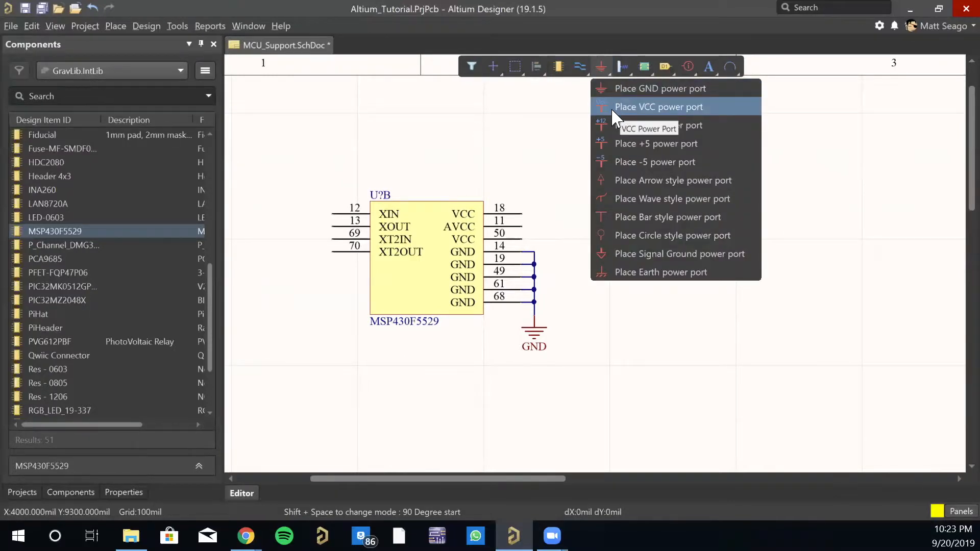
pyautogui.click(626, 217)
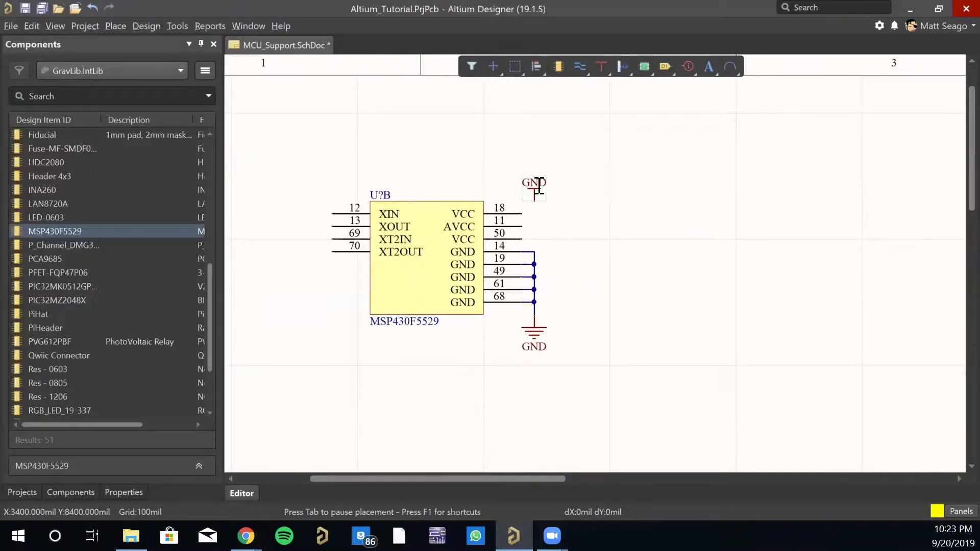
pyautogui.press('Tab')
pyautogui.write('3v3')
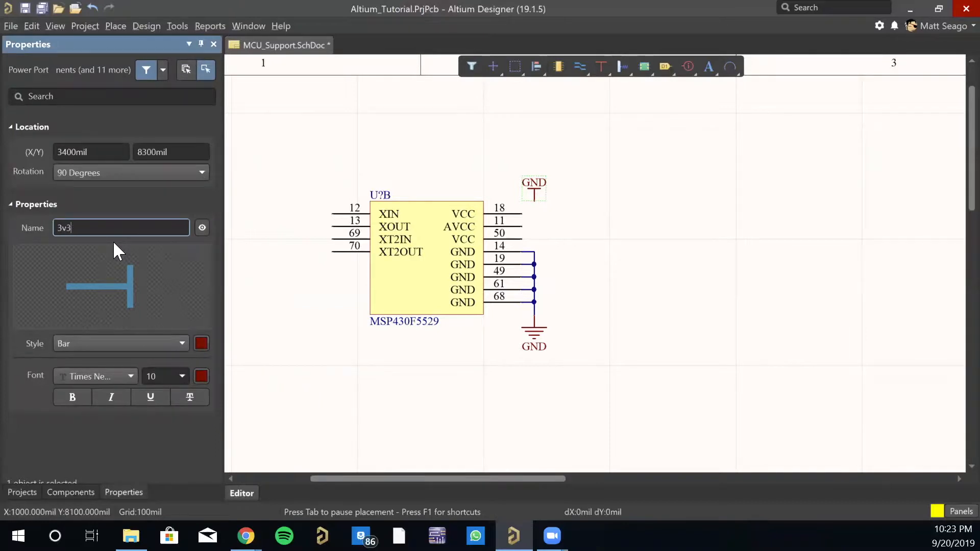
pyautogui.press('BackSpace')
pyautogui.press('BackSpace')
pyautogui.write('V3')
pyautogui.press('Return')
pyautogui.press('Escape')
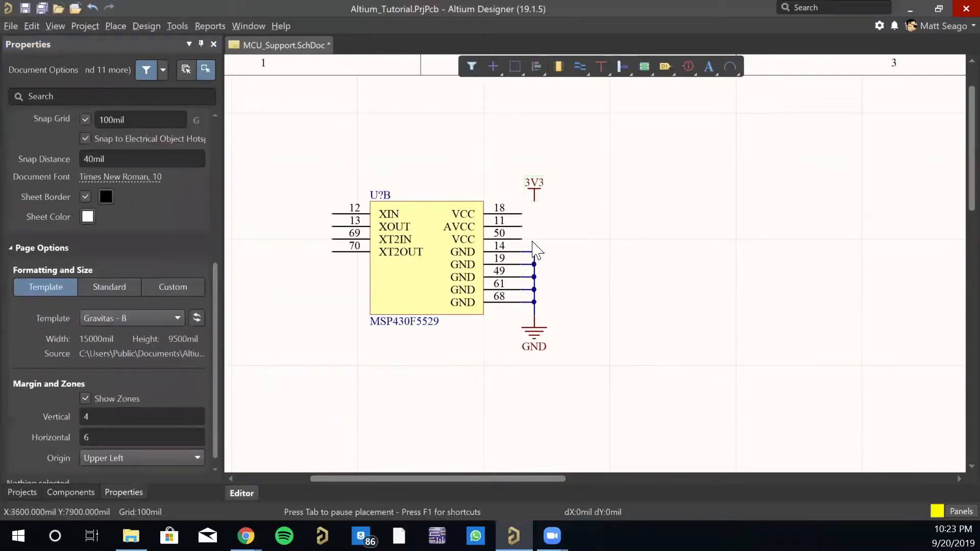
# Wire VCC pins 50 and 18 and AVCC pin 11 to the 3V3 power port
pyautogui.hotkey('ctrl', 'w')
pyautogui.click(534, 190)
pyautogui.click(522, 239)
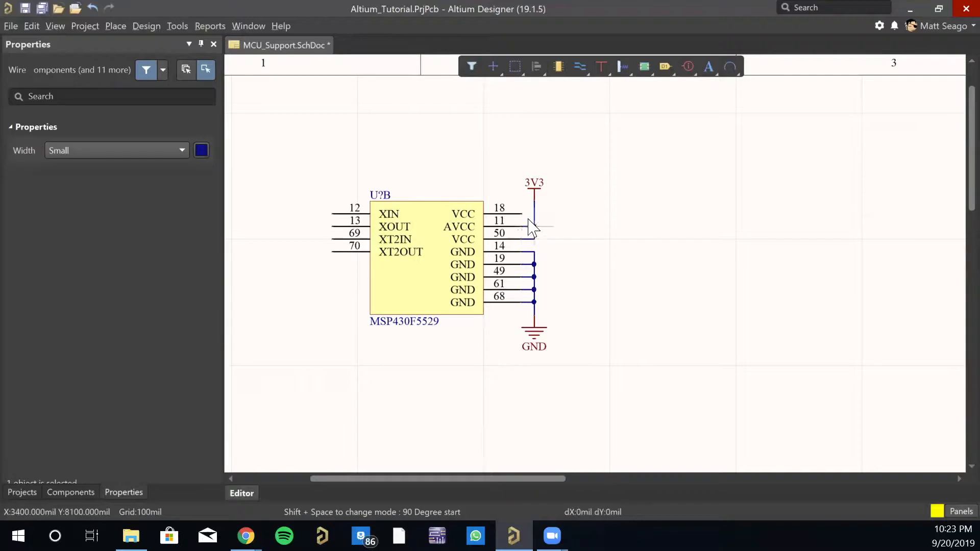
pyautogui.click(534, 213)
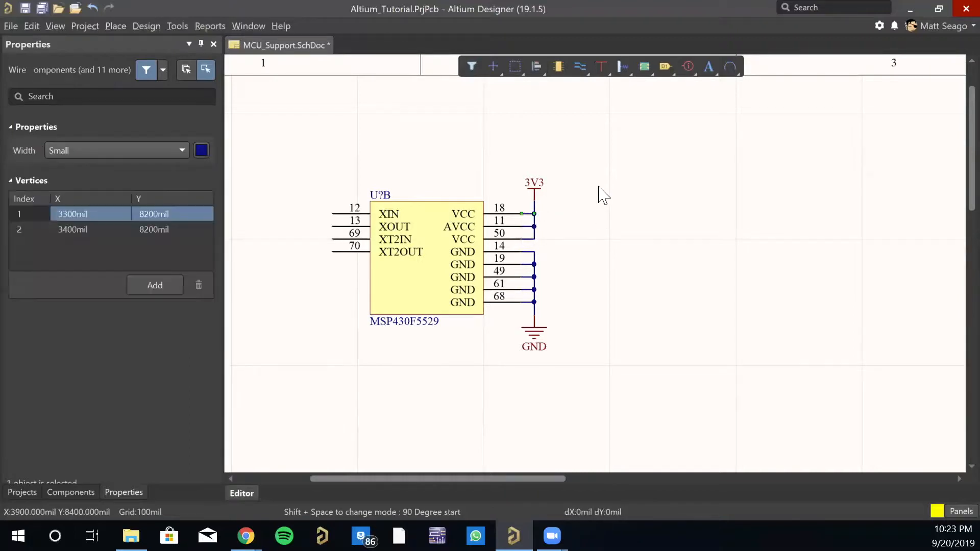
pyautogui.press('Escape')
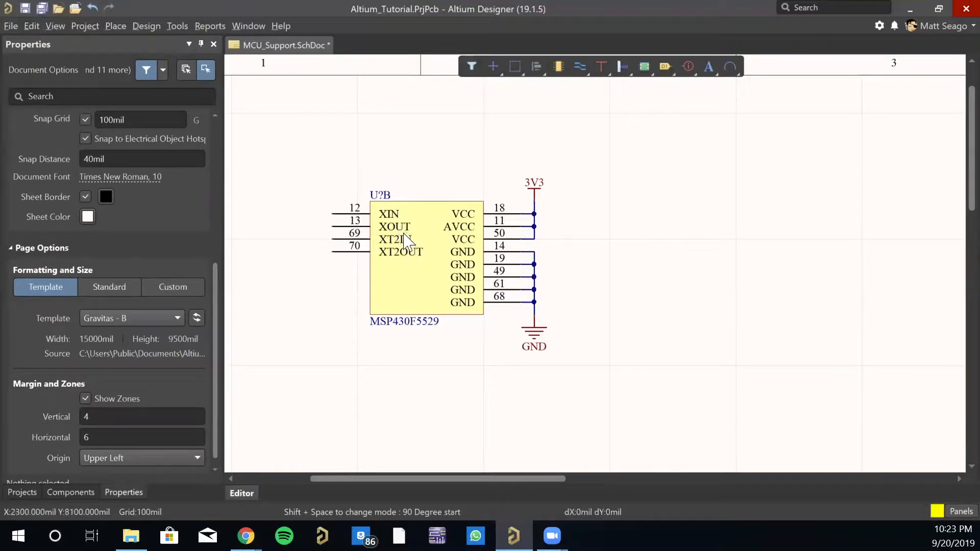
# Place No ERC markers on the ends of the unused XT2OUT and XOUT pins
pyautogui.click(691, 70)
pyautogui.click(705, 100)
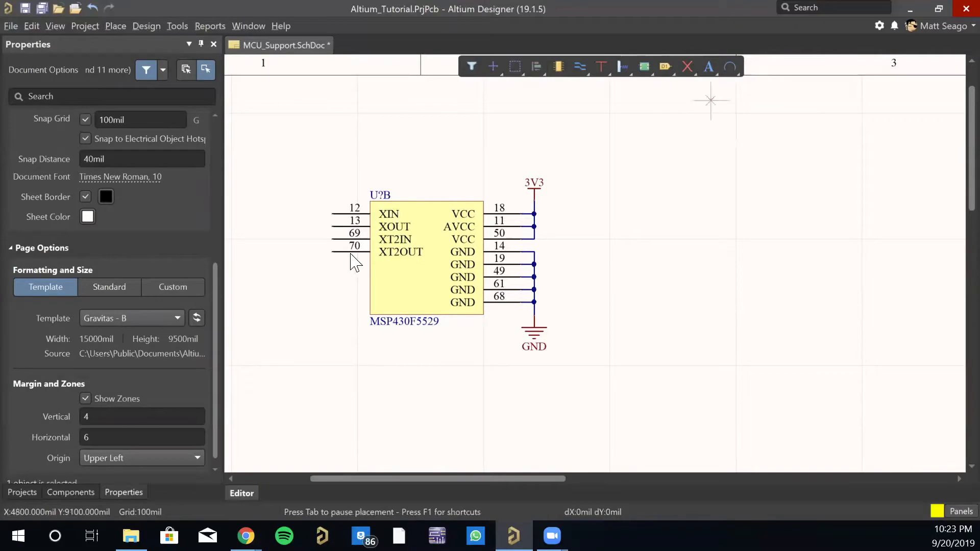
pyautogui.click(331, 251)
pyautogui.click(332, 226)
pyautogui.press('Escape')
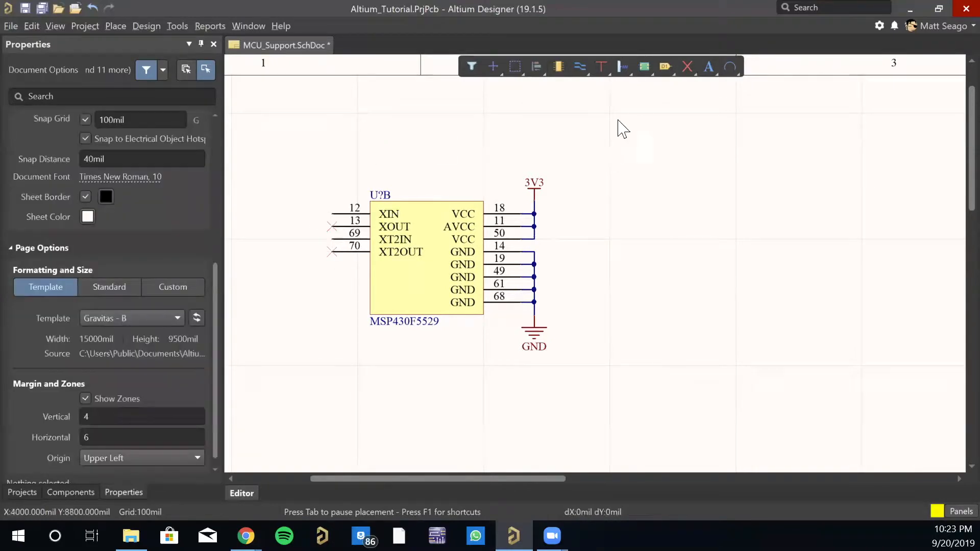
# Place two ports, each about 400 mil wide, to the left of the XIN and XT2IN pins
pyautogui.click(665, 67)
pyautogui.press('Escape')
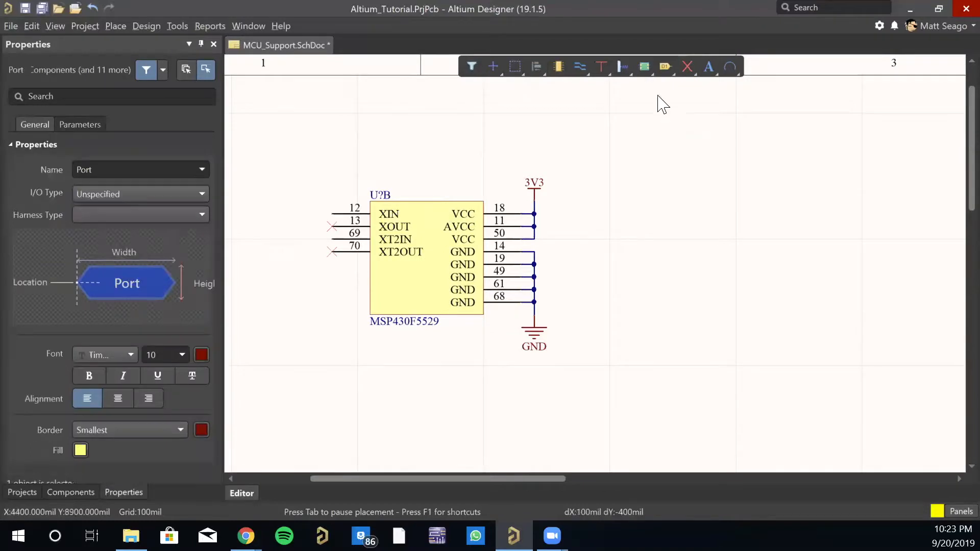
pyautogui.click(667, 69)
pyautogui.click(338, 215)
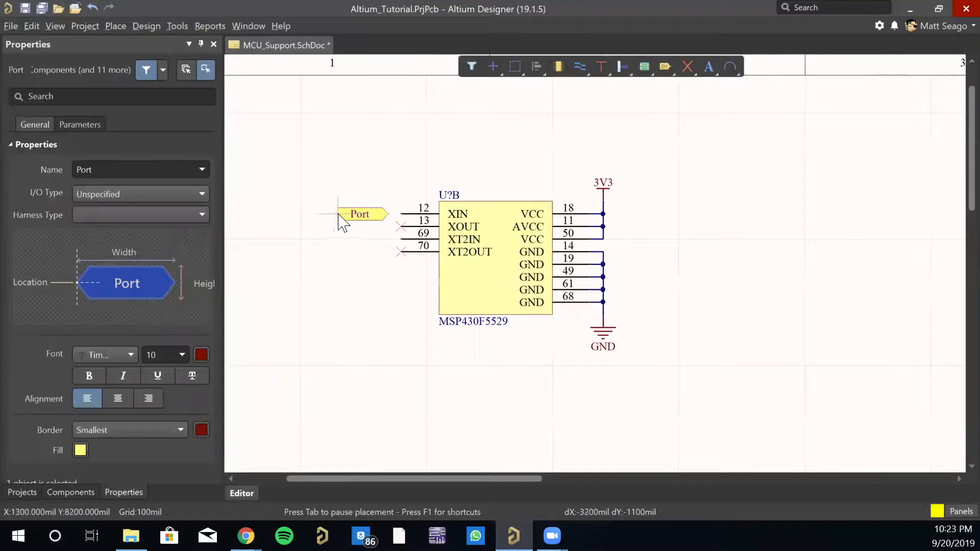
pyautogui.click(386, 235)
pyautogui.click(338, 252)
pyautogui.click(391, 252)
pyautogui.click(338, 240)
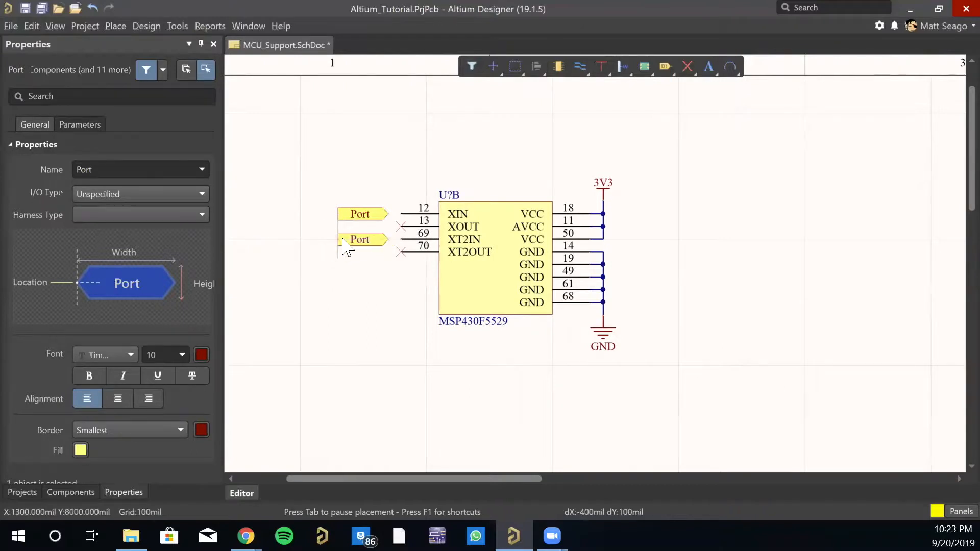
pyautogui.click(389, 240)
pyautogui.rightClick(389, 240)
pyautogui.rightClick(380, 347)
pyautogui.click(327, 256)
# Name the port beside the XIN pin XIN1 and the port beside the XT2IN pin XIN2
pyautogui.click(356, 214)
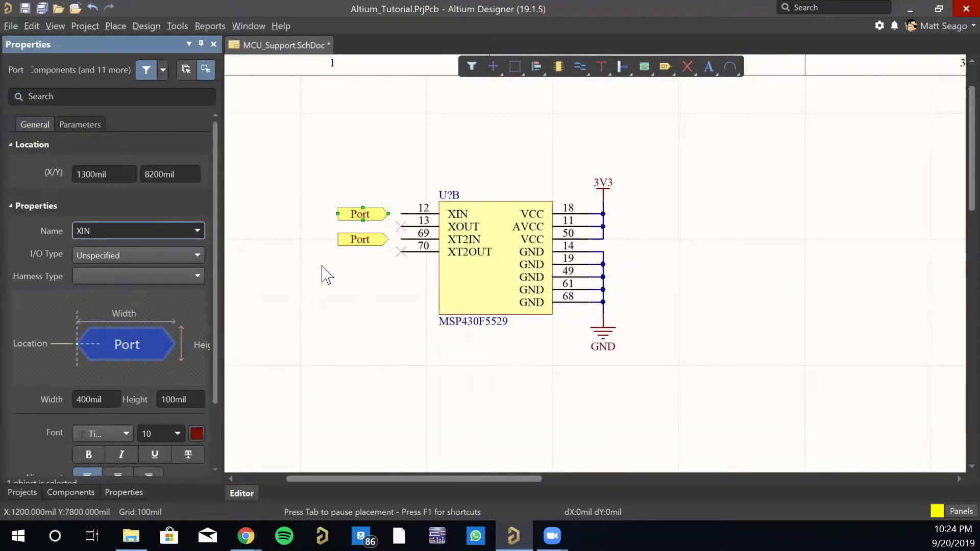
pyautogui.press('Return')
pyautogui.click(370, 249)
pyautogui.write('XIN2')
pyautogui.press('Return')
pyautogui.click(352, 354)
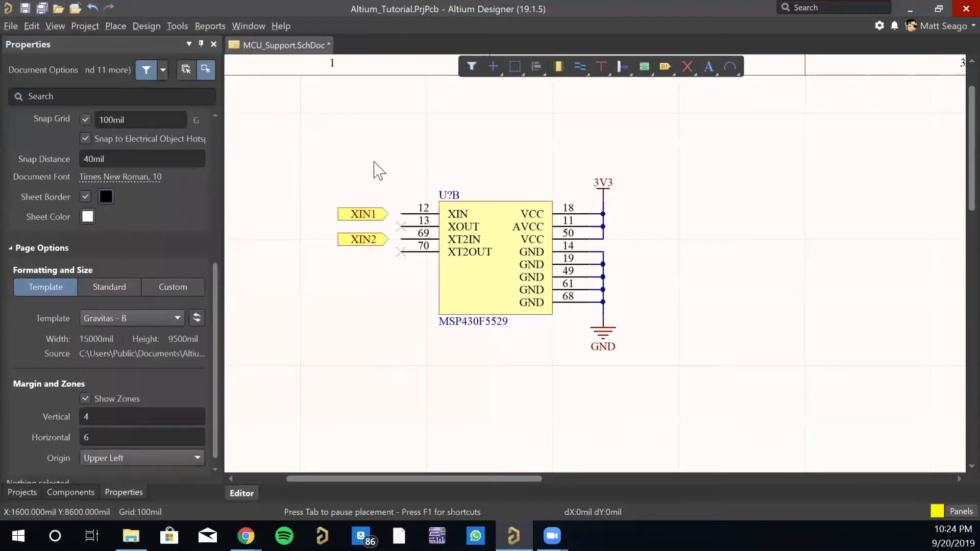
# Wire the XIN1 port to the XIN pin and the XIN2 port to the XT2IN pin
pyautogui.hotkey('ctrl', 'w')
pyautogui.click(389, 213)
pyautogui.click(402, 214)
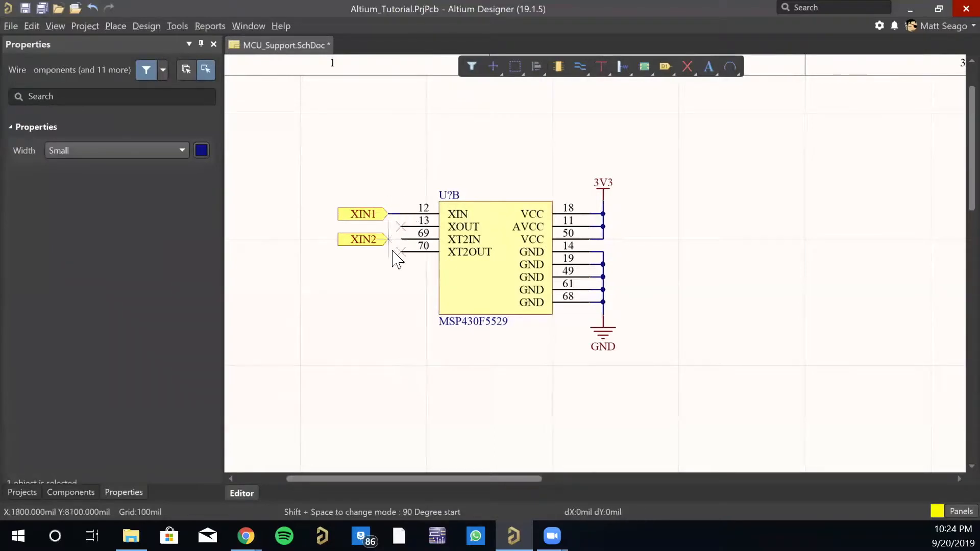
pyautogui.click(403, 240)
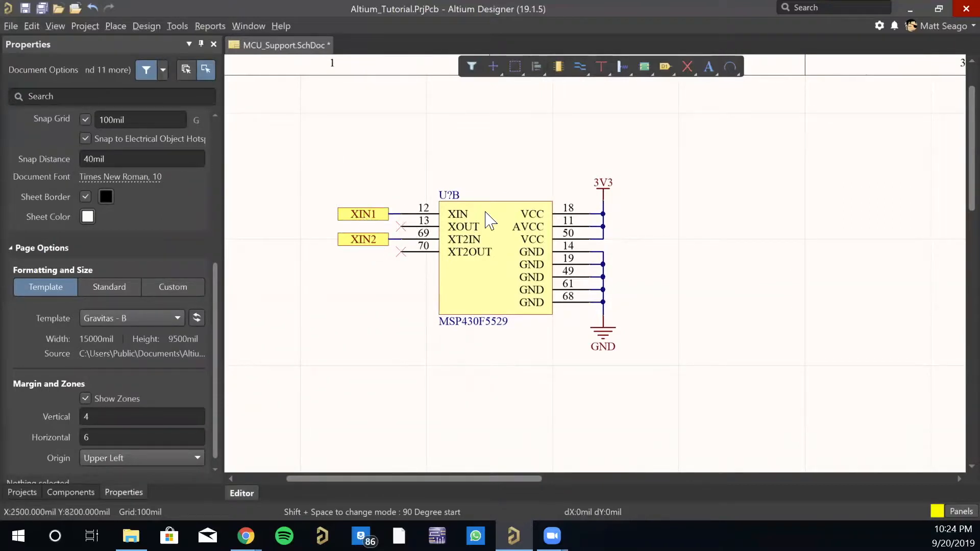
# Save the MCU_Support schematic with its wired MSP430F5529 power and crystal part
pyautogui.moveTo(654, 320); pyautogui.dragTo(615, 307, button='right')
pyautogui.keyDown('ctrl'); pyautogui.scroll(-3, 679, 333); pyautogui.keyUp('ctrl')
pyautogui.moveTo(722, 316); pyautogui.dragTo(582, 204, button='right')
pyautogui.hotkey('ctrl', 's')
# Add a new schematic document to the Altium_Tutorial project
pyautogui.moveTo(467, 307); pyautogui.dragTo(455, 262, button='right')
pyautogui.keyDown('ctrl'); pyautogui.scroll(-1, 559, 316); pyautogui.keyUp('ctrl')
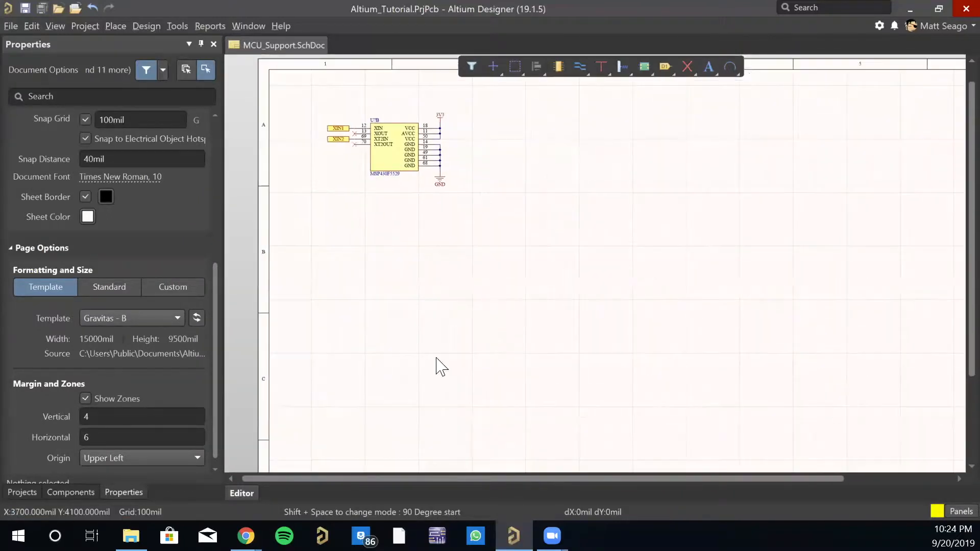
pyautogui.click(22, 492)
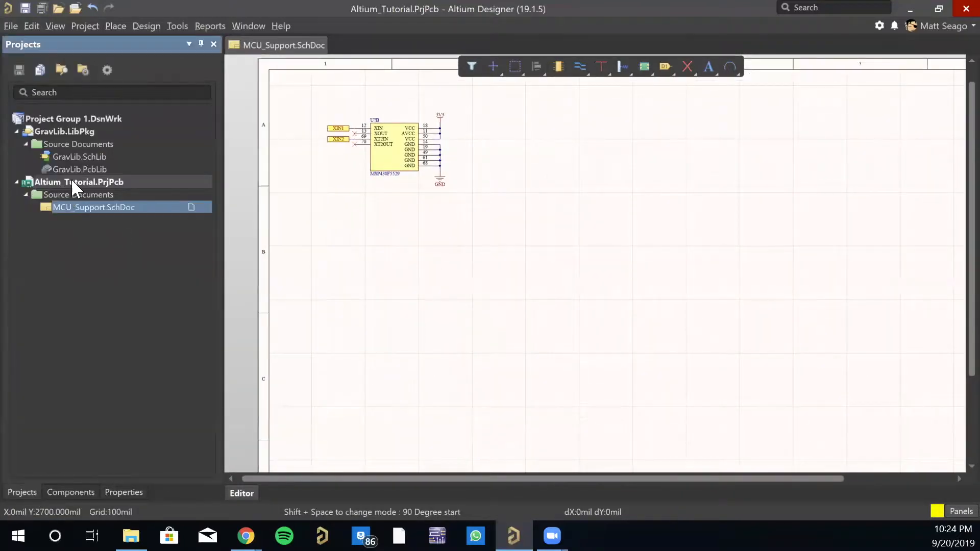
pyautogui.rightClick(72, 180)
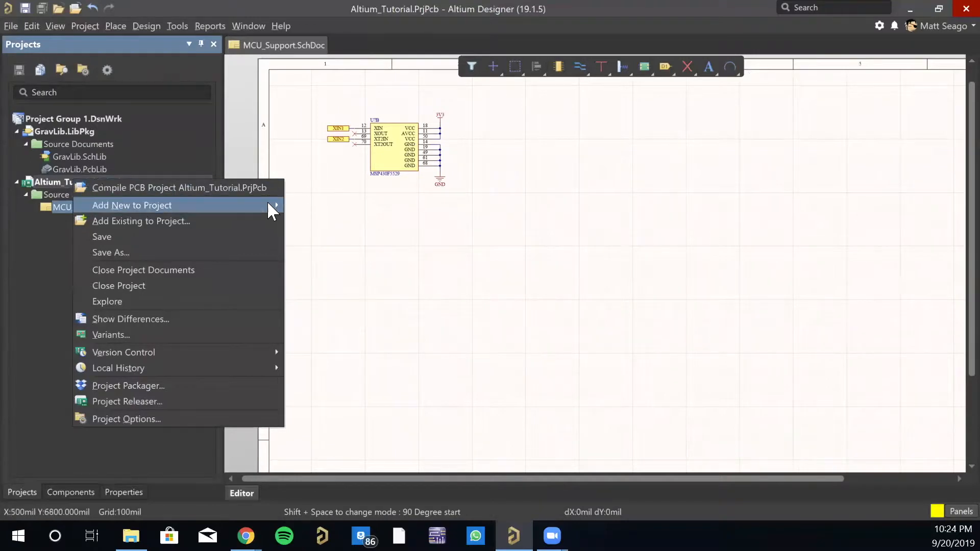
pyautogui.moveTo(268, 200)
pyautogui.click(308, 207)
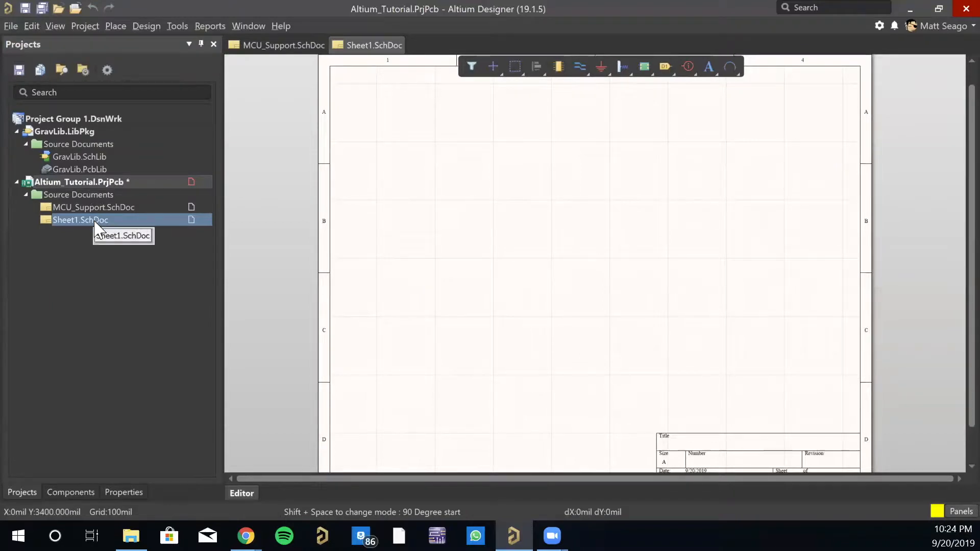
# Save the new Sheet1 schematic as I2C in the Altium_Tutorial project folder
pyautogui.rightClick(93, 219)
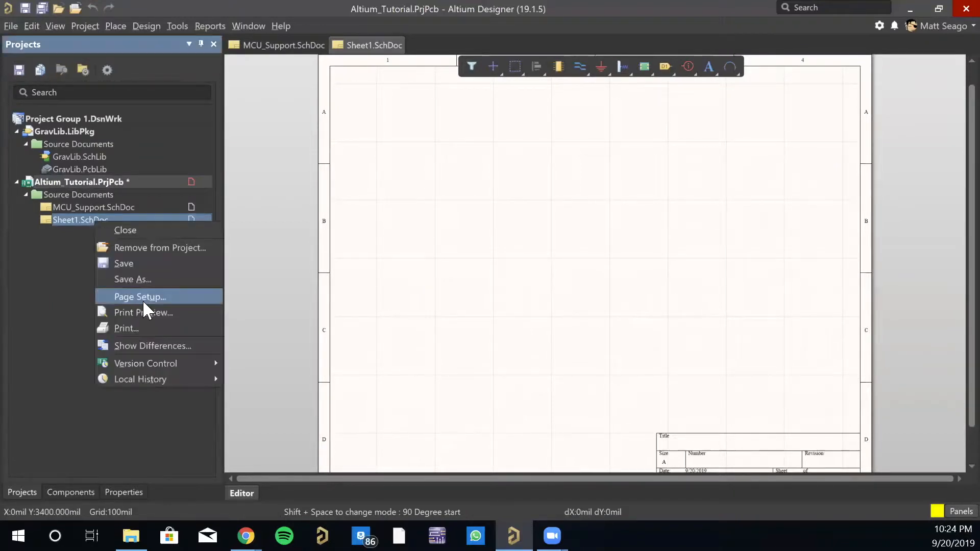
pyautogui.click(133, 281)
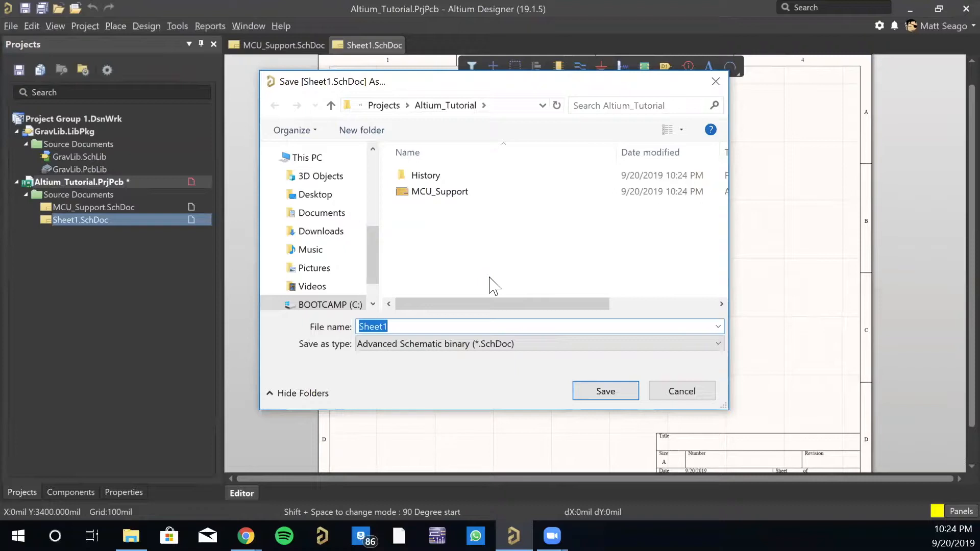
pyautogui.write('I2C')
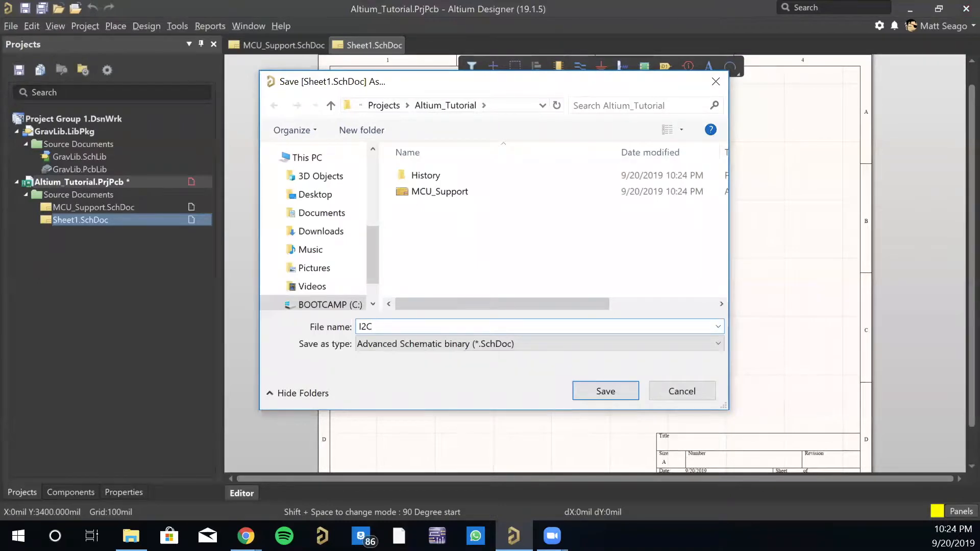
pyautogui.press('Return')
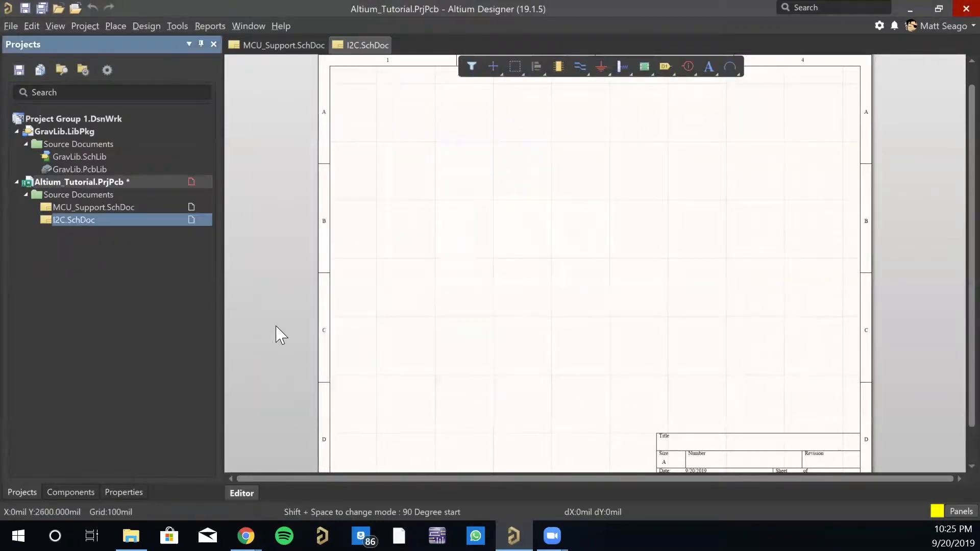
# Apply the Gravitas - B sheet template to the I2C schematic
pyautogui.click(125, 495)
pyautogui.scroll(1, 107, 240)
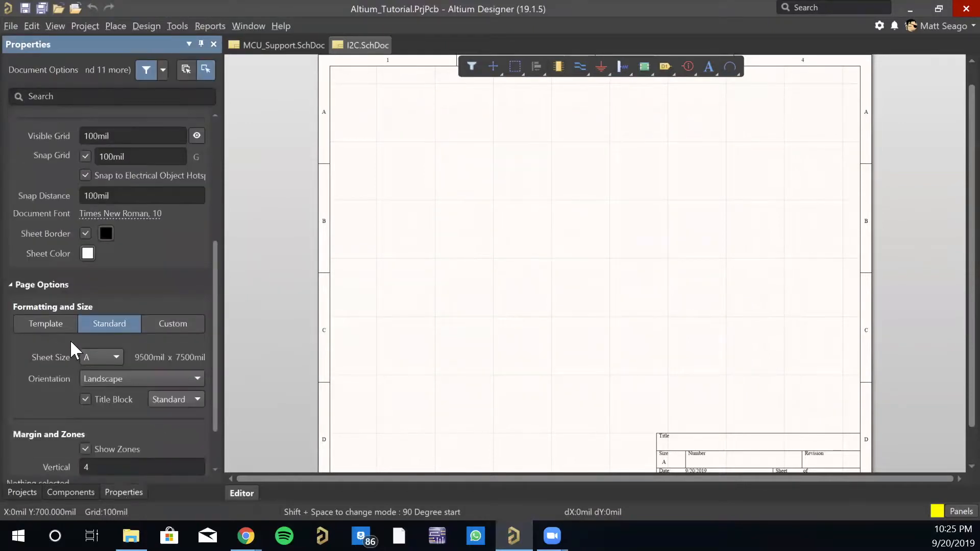
pyautogui.click(60, 327)
pyautogui.click(124, 352)
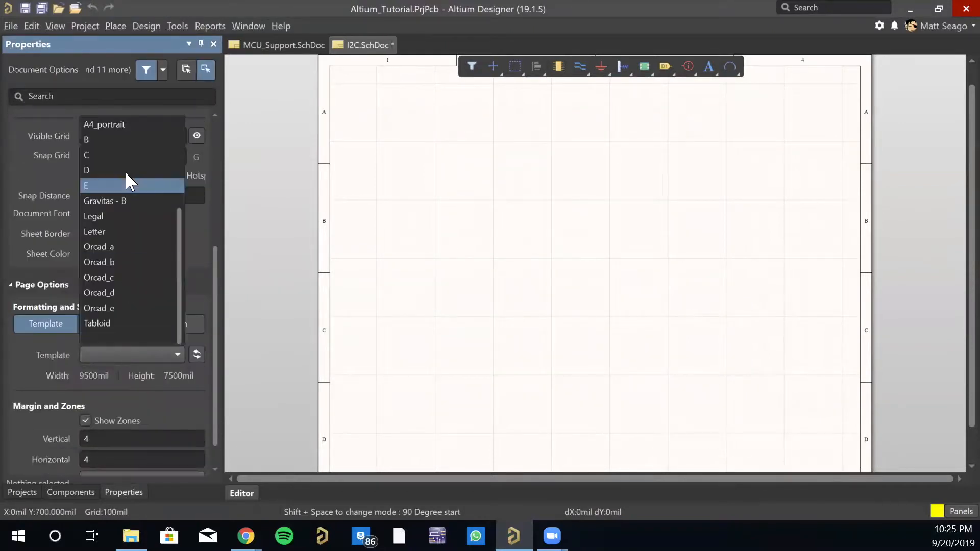
pyautogui.click(119, 200)
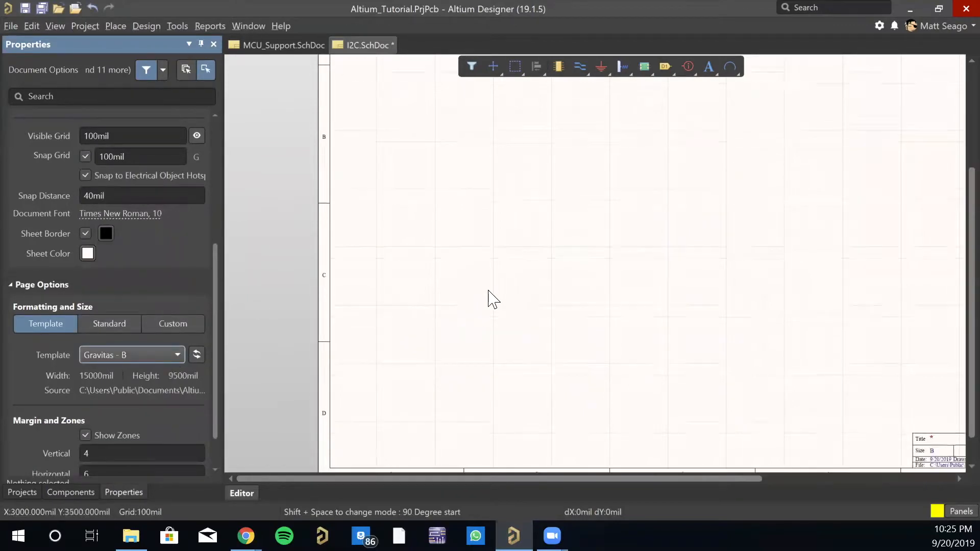
pyautogui.keyDown('ctrl'); pyautogui.scroll(-2, 781, 280); pyautogui.keyUp('ctrl')
pyautogui.moveTo(781, 280); pyautogui.dragTo(657, 323, button='right')
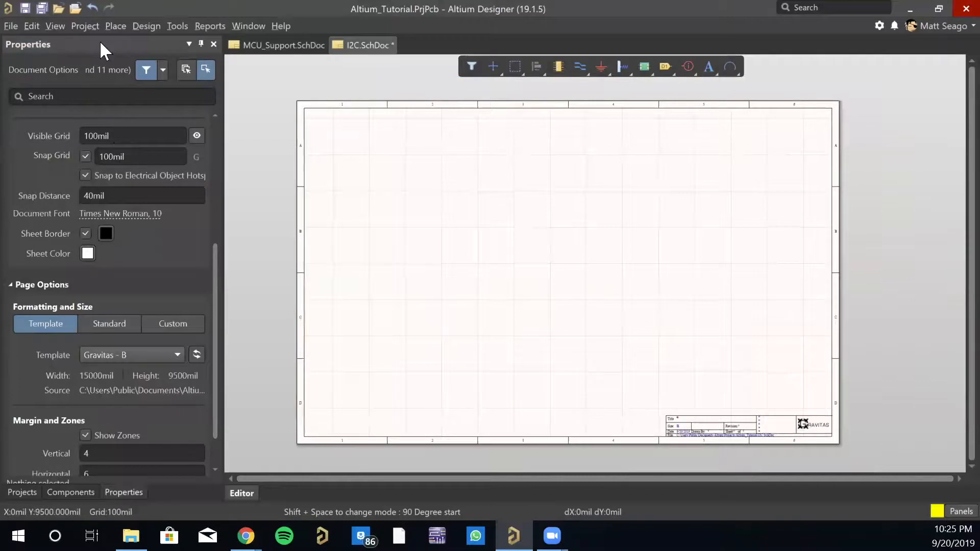
# Set the I2C schematic's snap grid to 100mil
pyautogui.click(45, 27)
pyautogui.moveTo(154, 287)
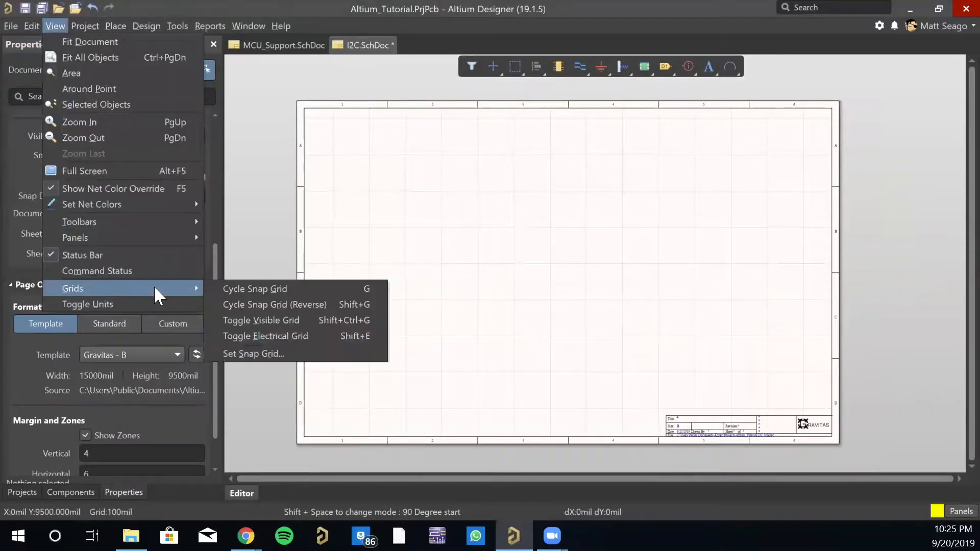
pyautogui.click(259, 357)
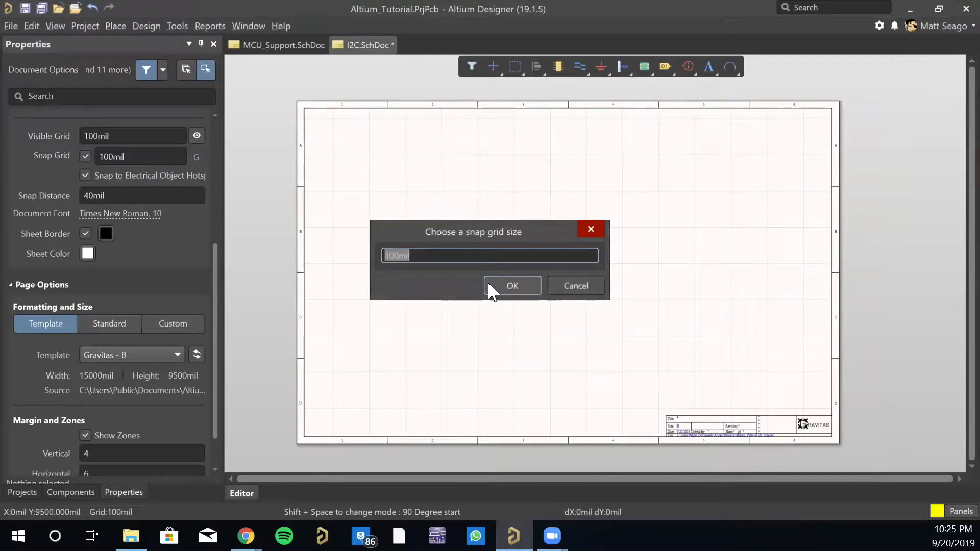
pyautogui.click(532, 289)
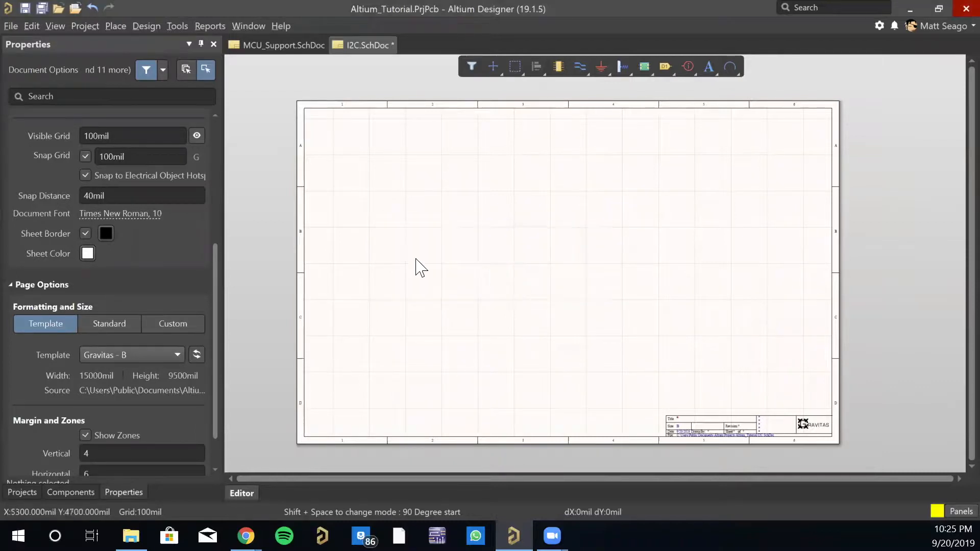
pyautogui.click(559, 68)
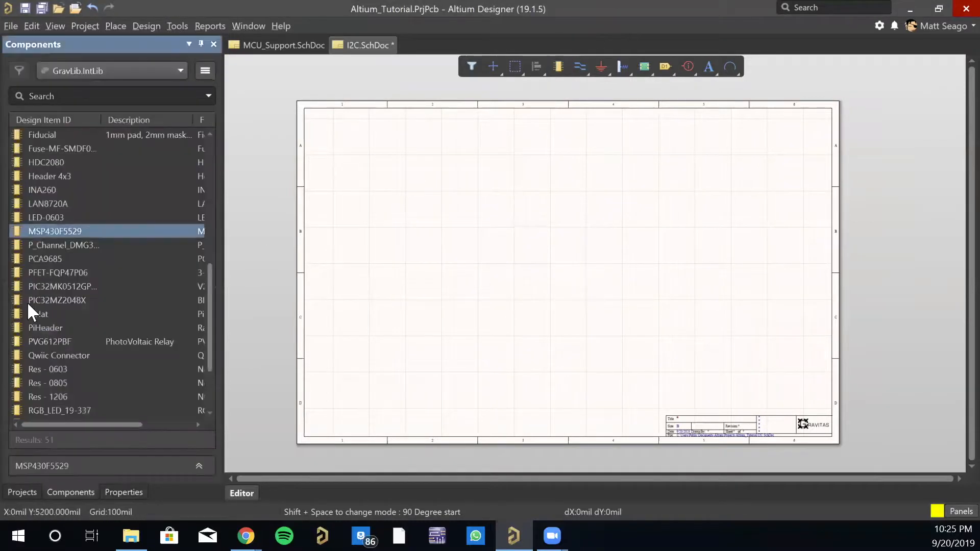
pyautogui.doubleClick(70, 237)
pyautogui.click(427, 227)
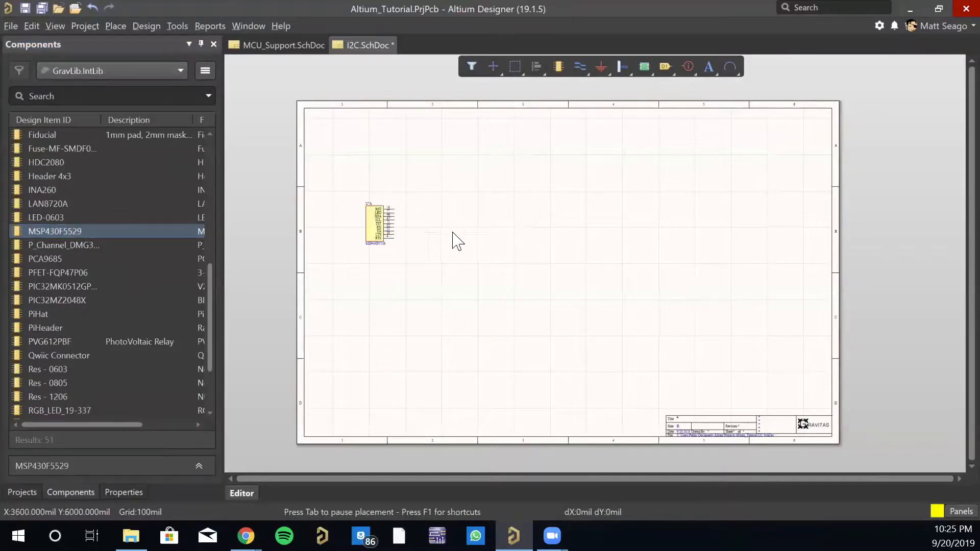
pyautogui.click(510, 241)
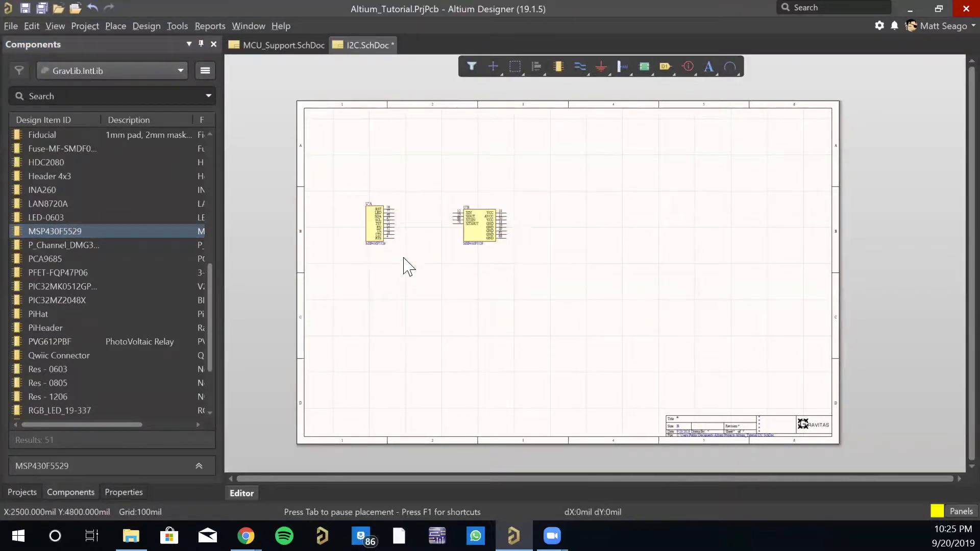
pyautogui.rightClick(376, 212)
pyautogui.moveTo(481, 230); pyautogui.dragTo(360, 150)
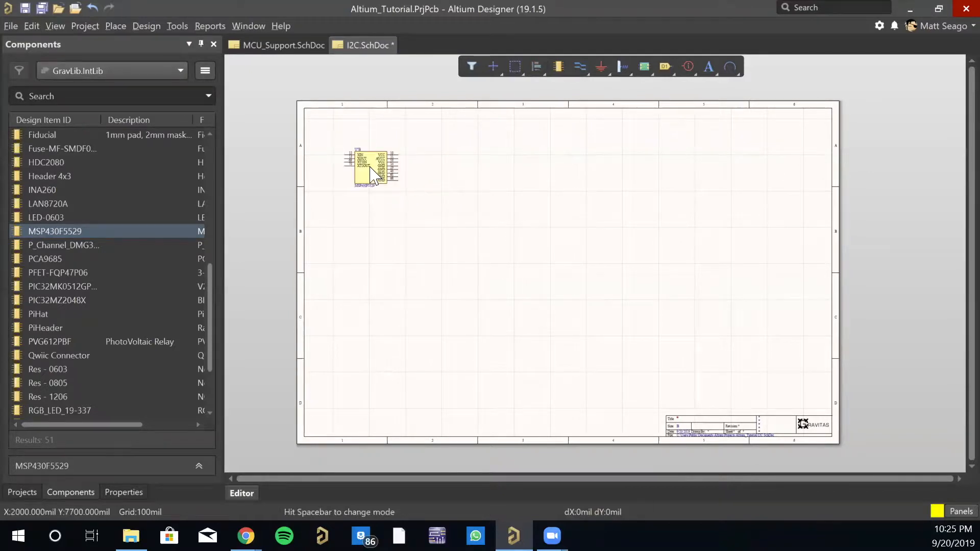
pyautogui.press('Escape')
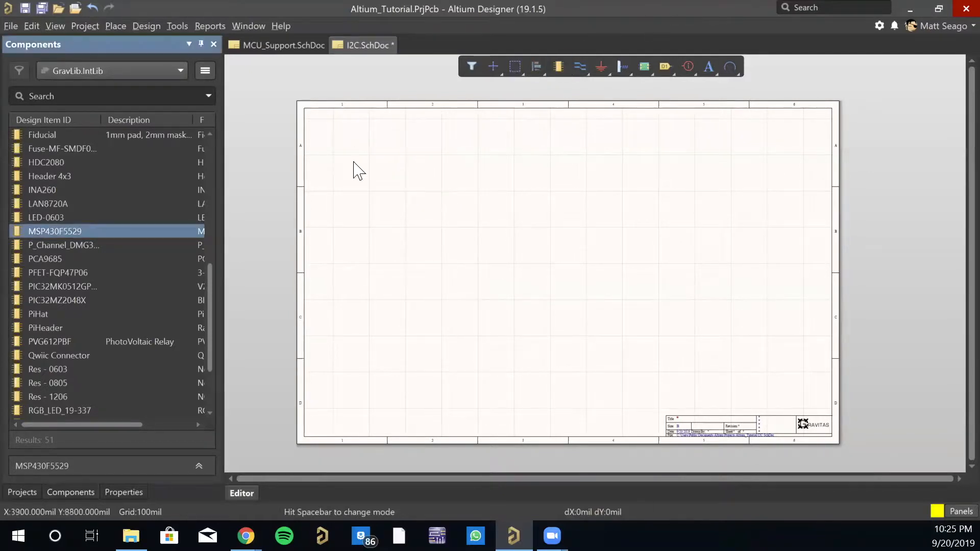
# Place only part A of the MSP430F5529 from GravLib.IntLib in the upper-left area of the I2C sheet
pyautogui.moveTo(167, 232); pyautogui.dragTo(392, 170)
pyautogui.press('Escape')
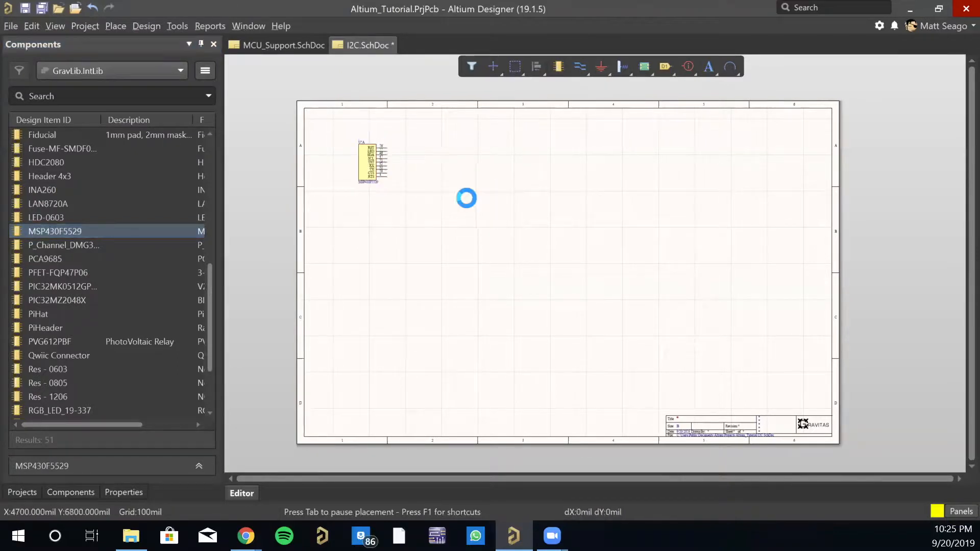
pyautogui.keyDown('ctrl'); pyautogui.scroll(2, 371, 164); pyautogui.keyUp('ctrl')
pyautogui.keyDown('ctrl'); pyautogui.scroll(2, 369, 158); pyautogui.keyUp('ctrl')
pyautogui.moveTo(483, 210); pyautogui.dragTo(497, 280, button='right')
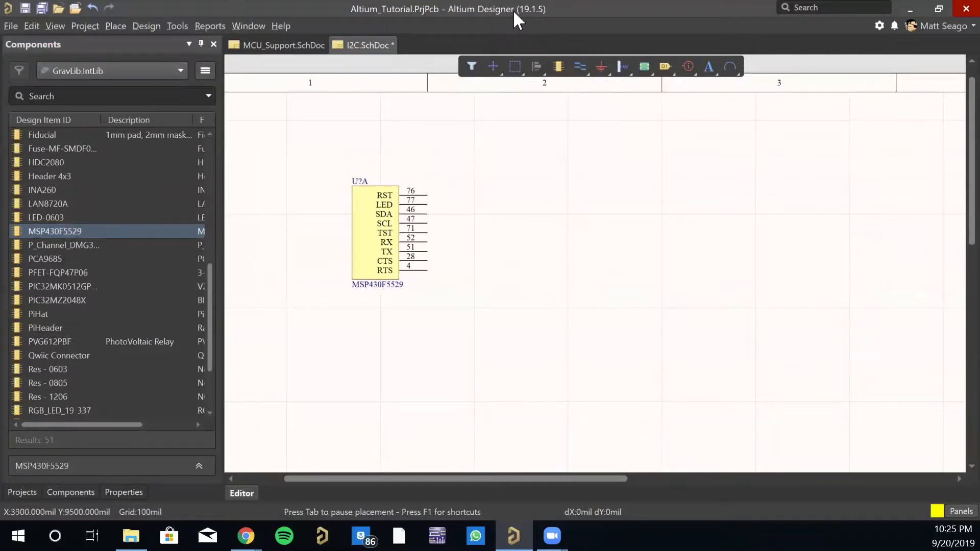
# Place nine ports, each about 400mil wide, in two staggered columns to the right of the MSP430F5529, one level with each pin from RST to RTS
pyautogui.click(665, 67)
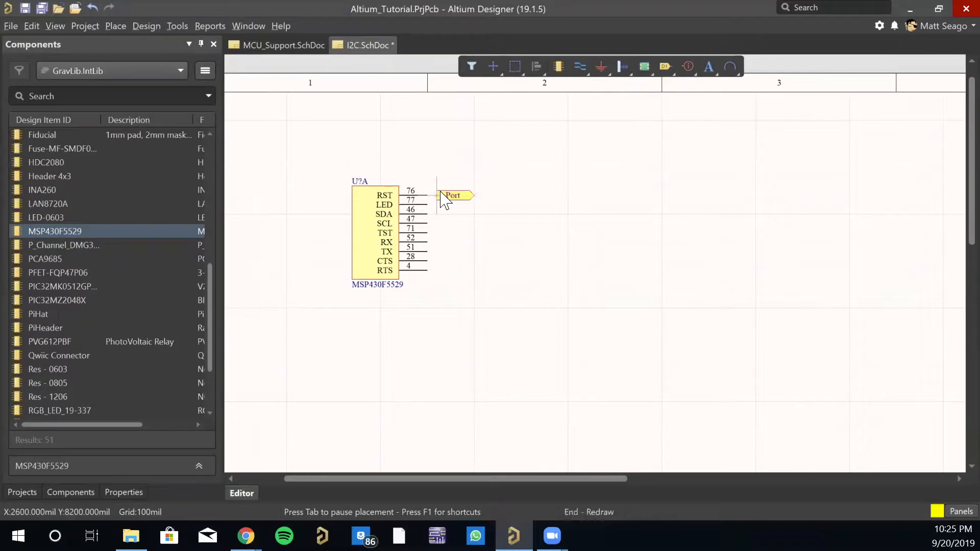
pyautogui.click(441, 195)
pyautogui.click(484, 209)
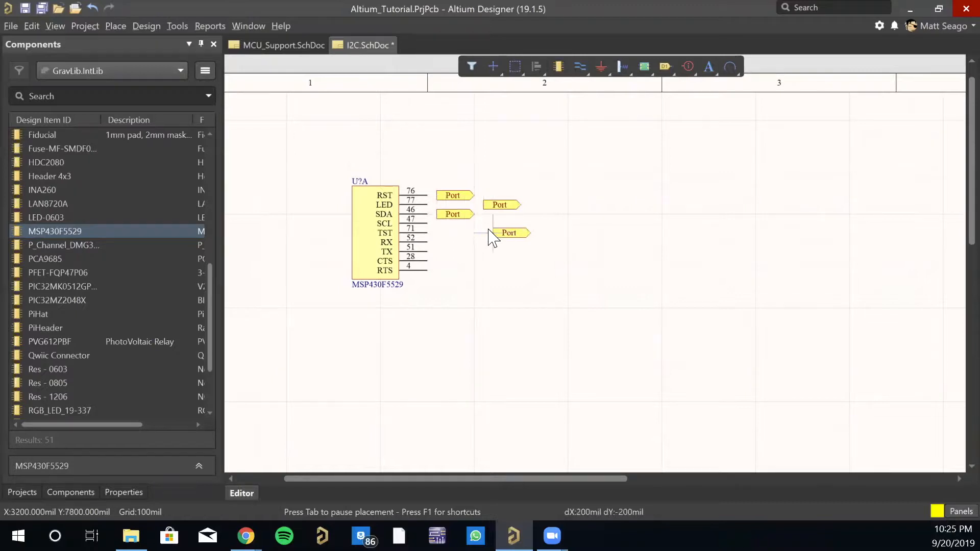
pyautogui.click(484, 223)
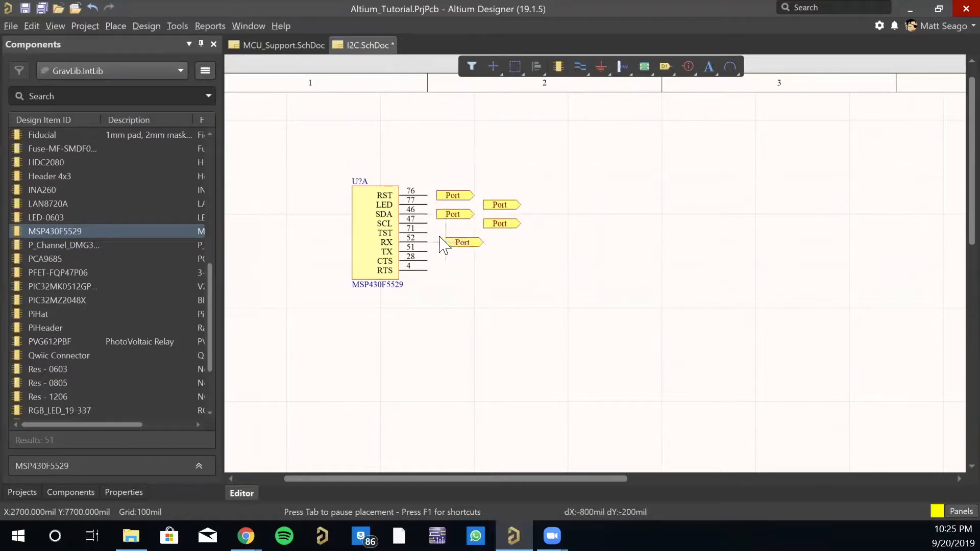
pyautogui.click(437, 233)
pyautogui.click(484, 243)
pyautogui.click(438, 251)
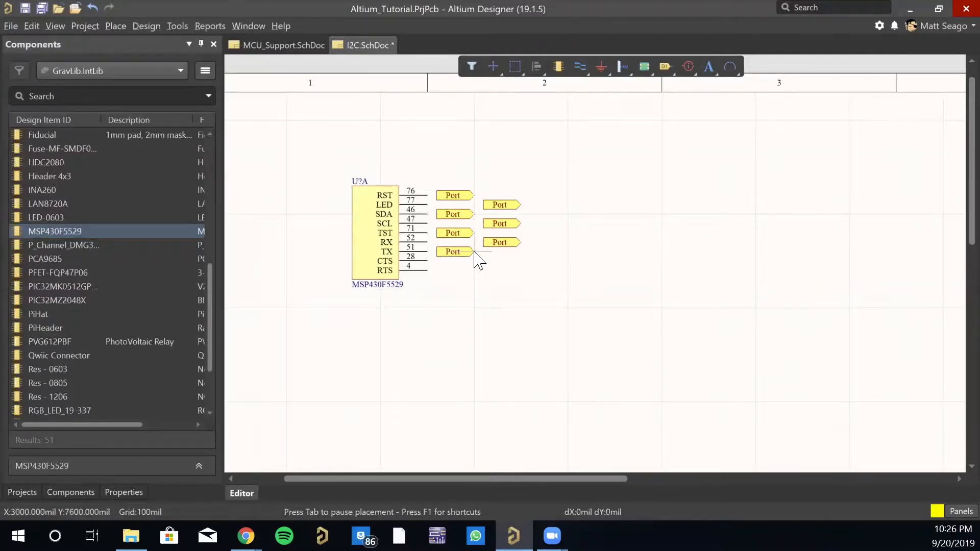
pyautogui.click(482, 262)
pyautogui.click(437, 270)
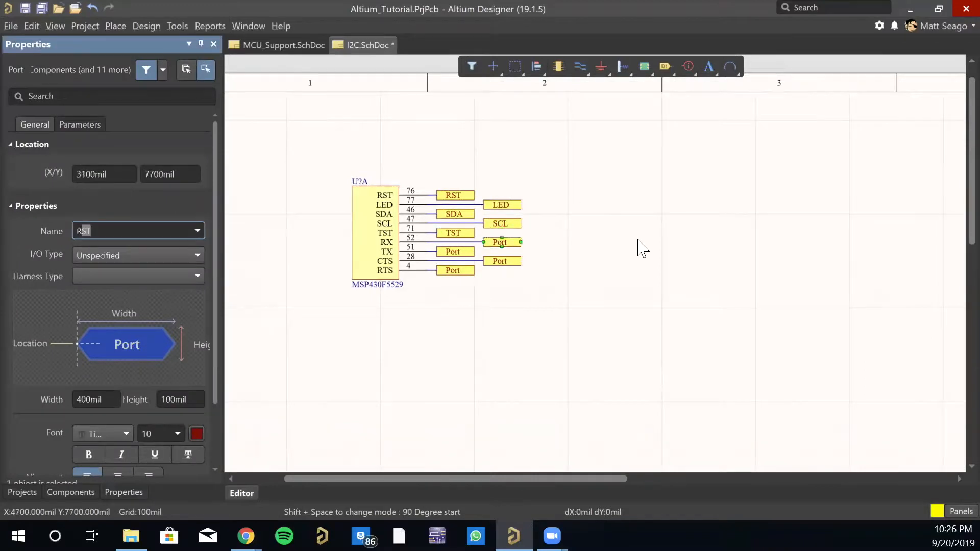
pyautogui.click(603, 309)
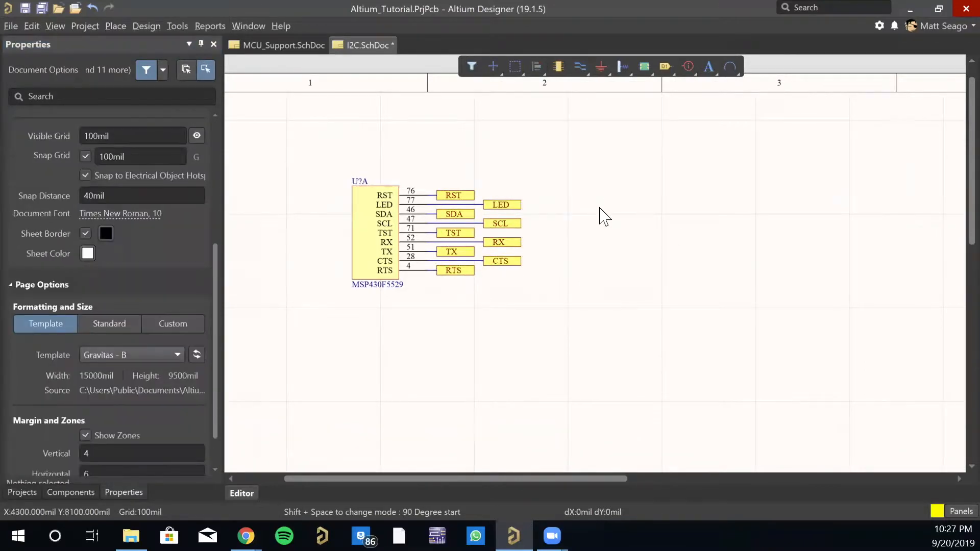
# Place three vertical Res - 0603 resistors in a row to the right of the ports, about 700mil apart
pyautogui.click(558, 66)
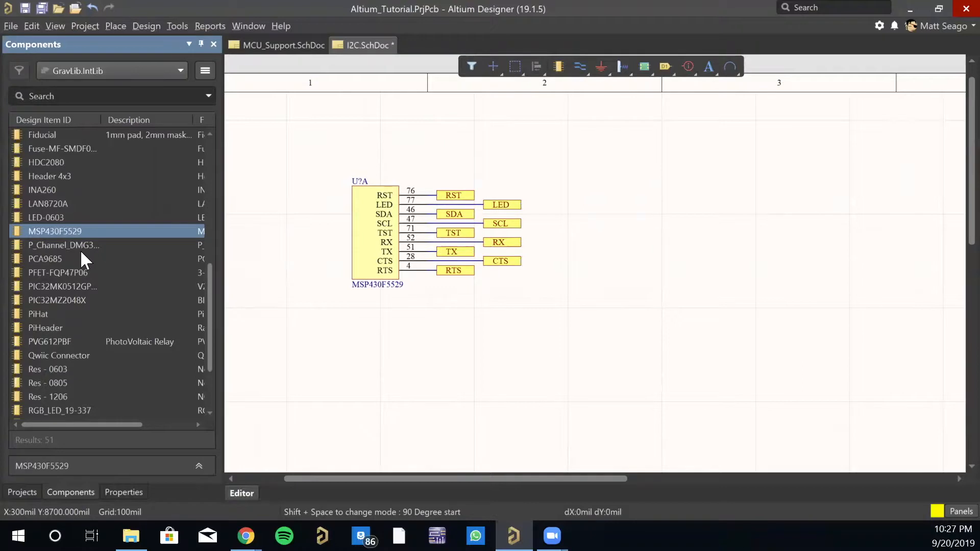
pyautogui.doubleClick(66, 366)
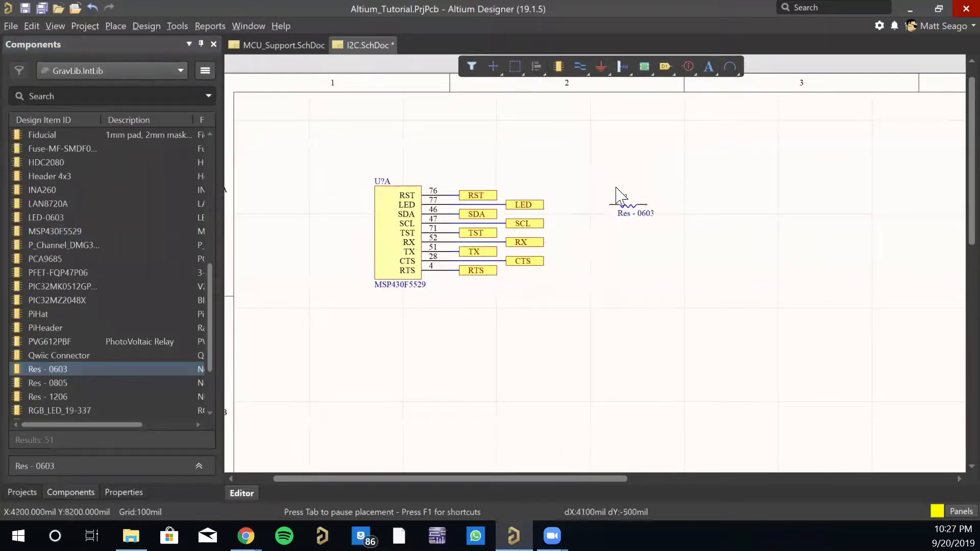
pyautogui.press('space')
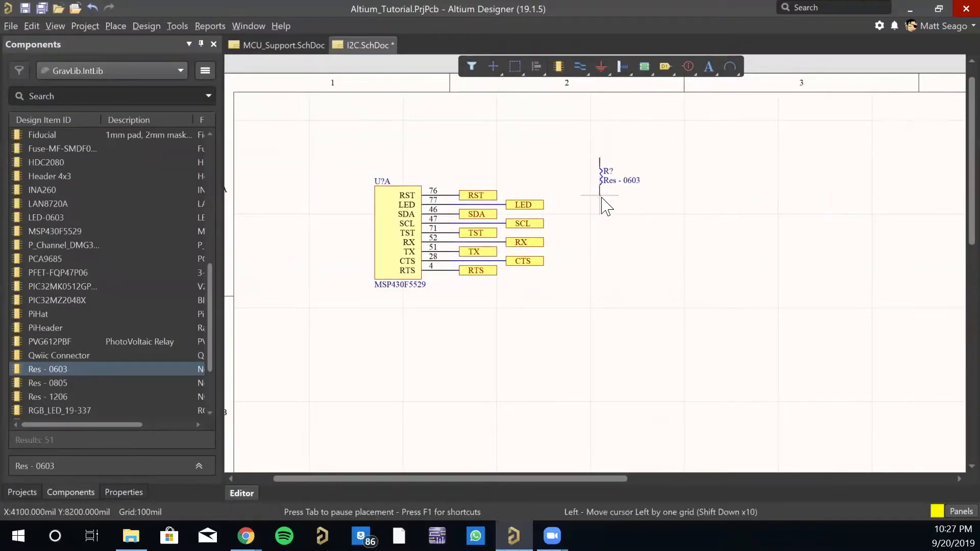
pyautogui.click(622, 207)
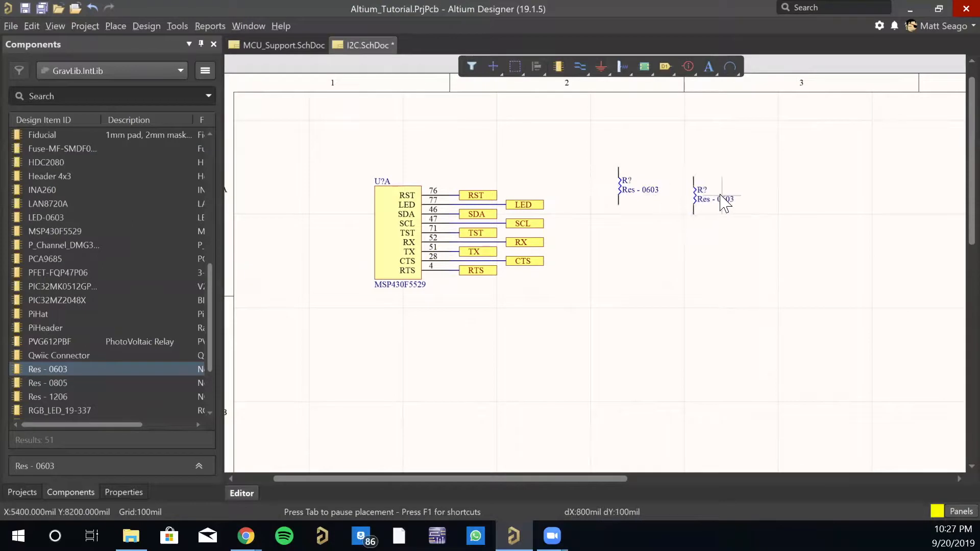
pyautogui.click(686, 203)
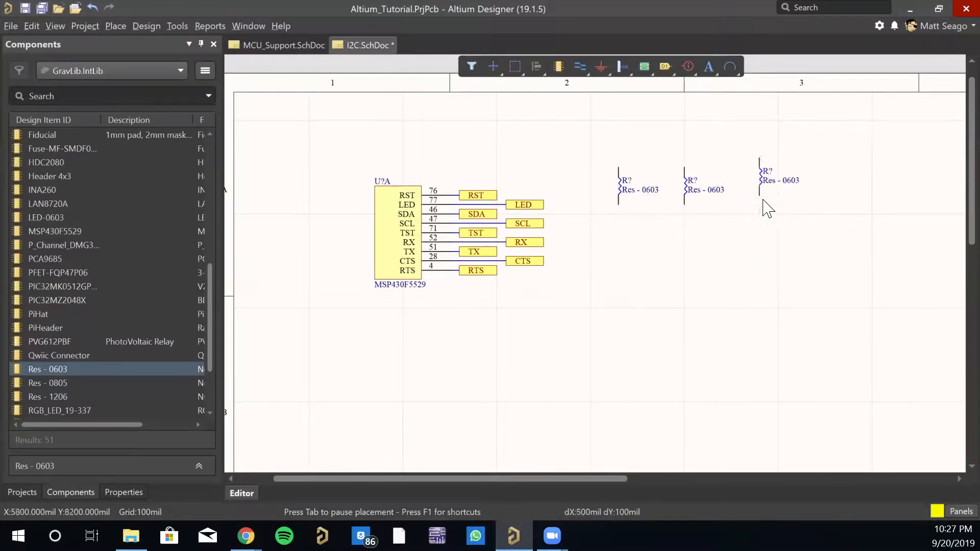
pyautogui.click(746, 205)
pyautogui.rightClick(717, 258)
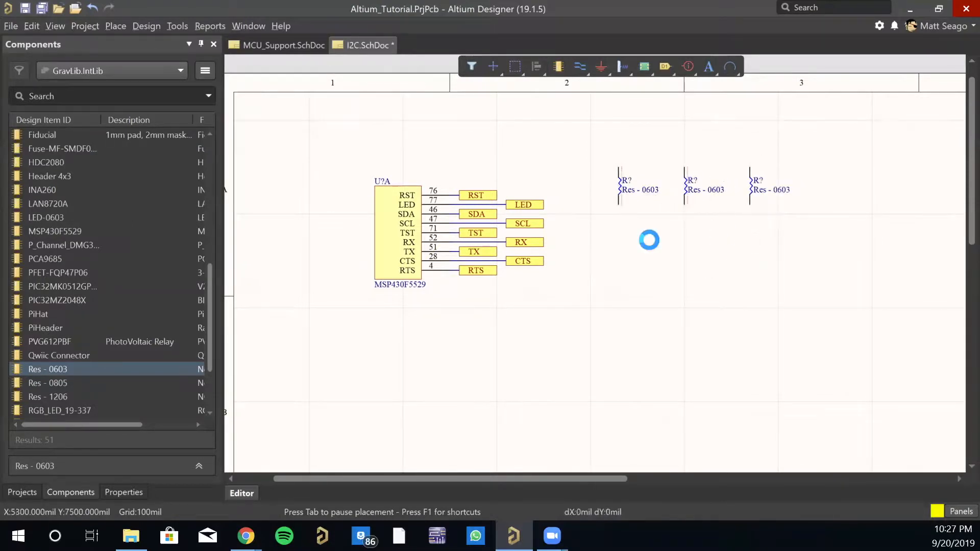
pyautogui.press('Delete')
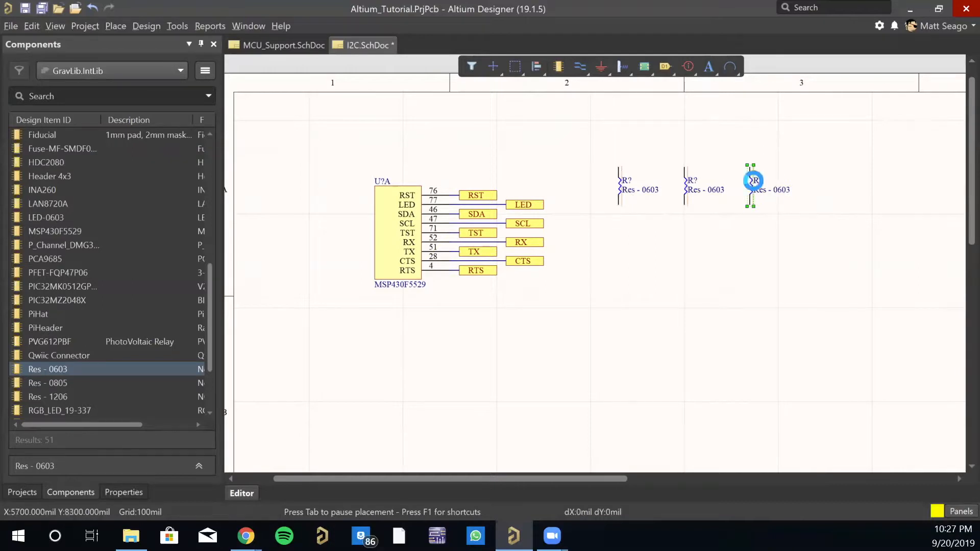
# Set the comment of both vertical resistors on the I2C sheet to "Res - 0603 - 5k"
pyautogui.doubleClick(619, 187)
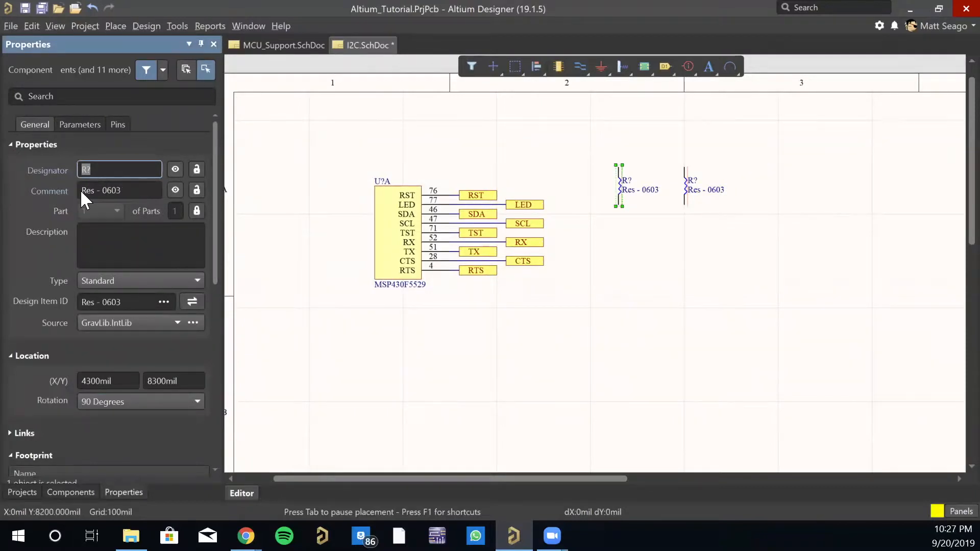
pyautogui.click(120, 191)
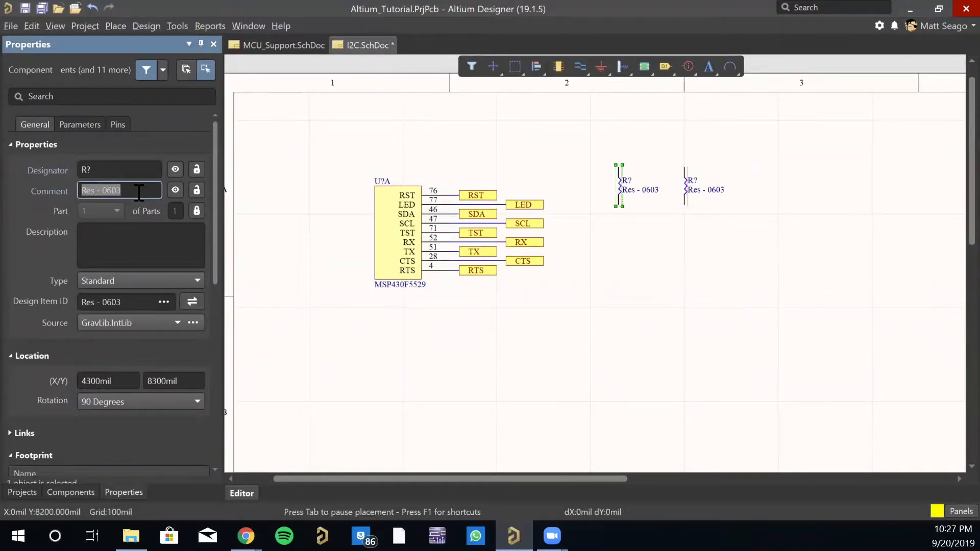
pyautogui.click(138, 192)
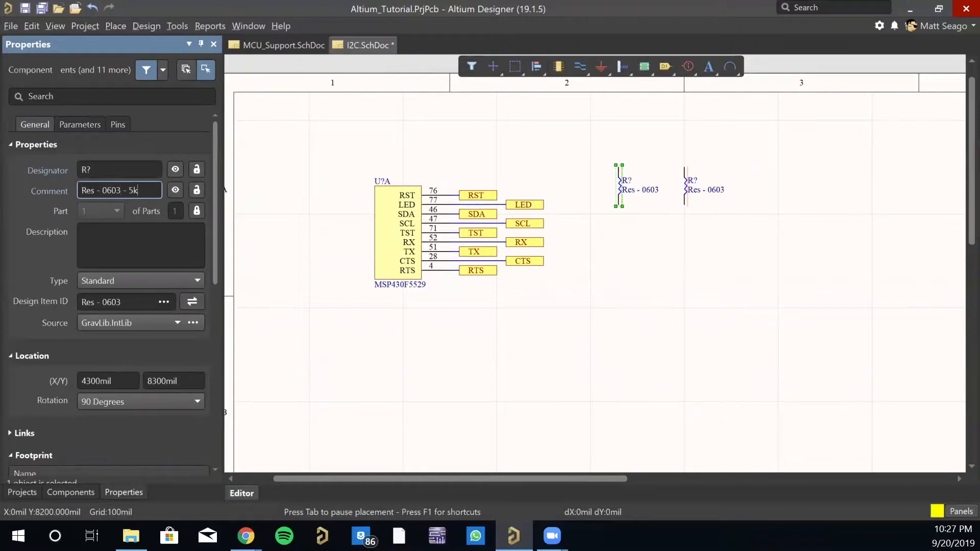
pyautogui.press('Return')
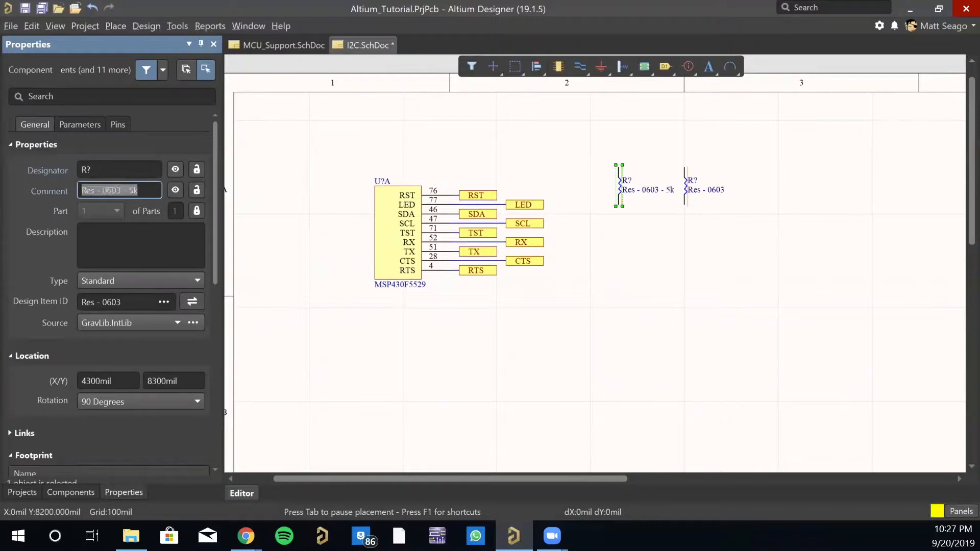
pyautogui.doubleClick(715, 190)
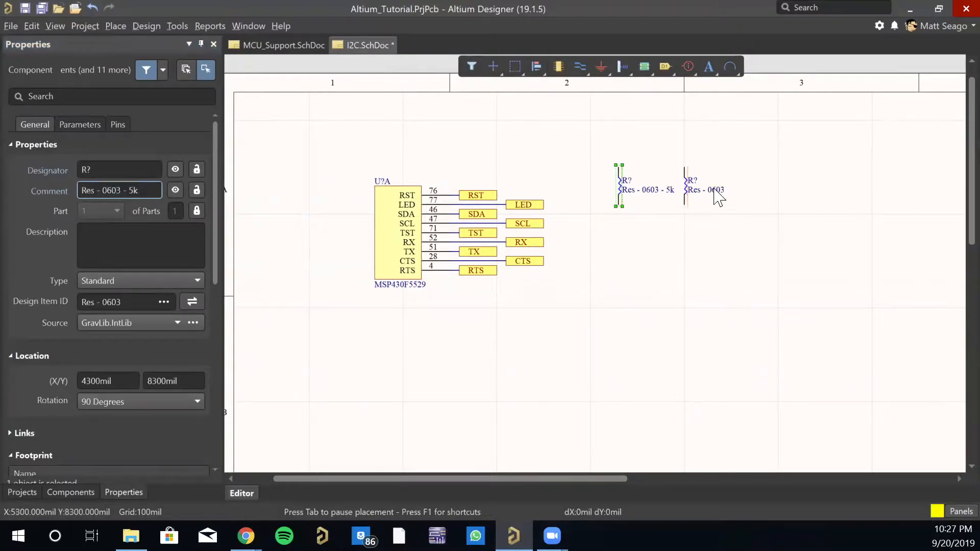
pyautogui.click(129, 265)
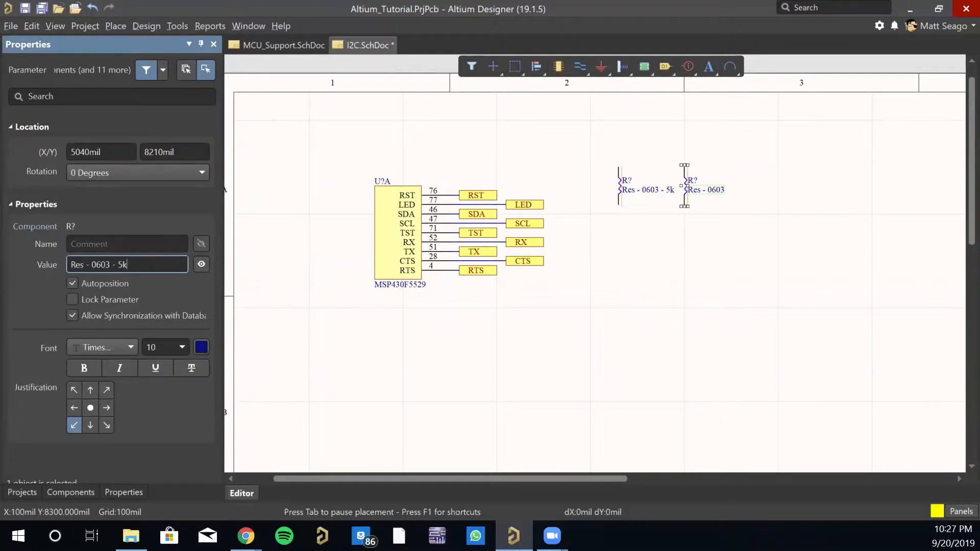
pyautogui.press('Return')
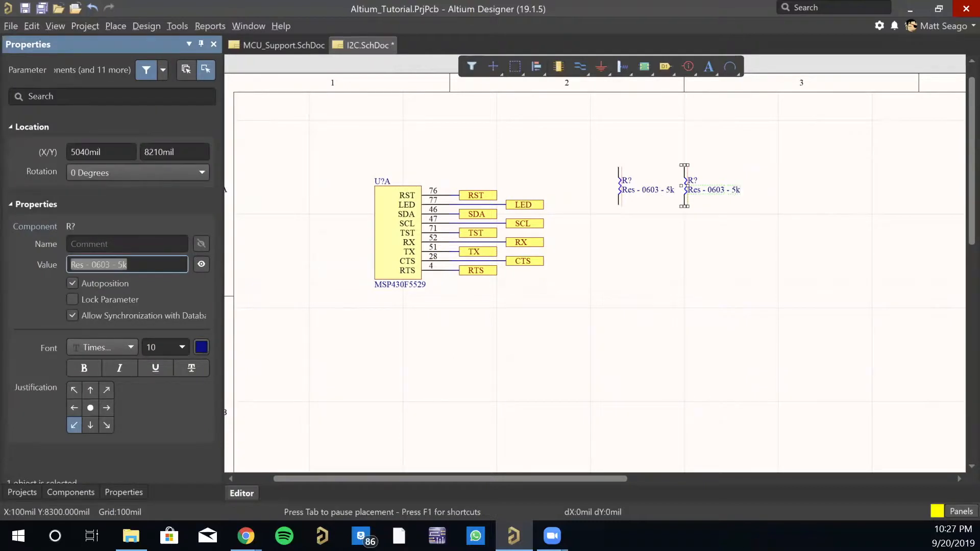
pyautogui.click(718, 292)
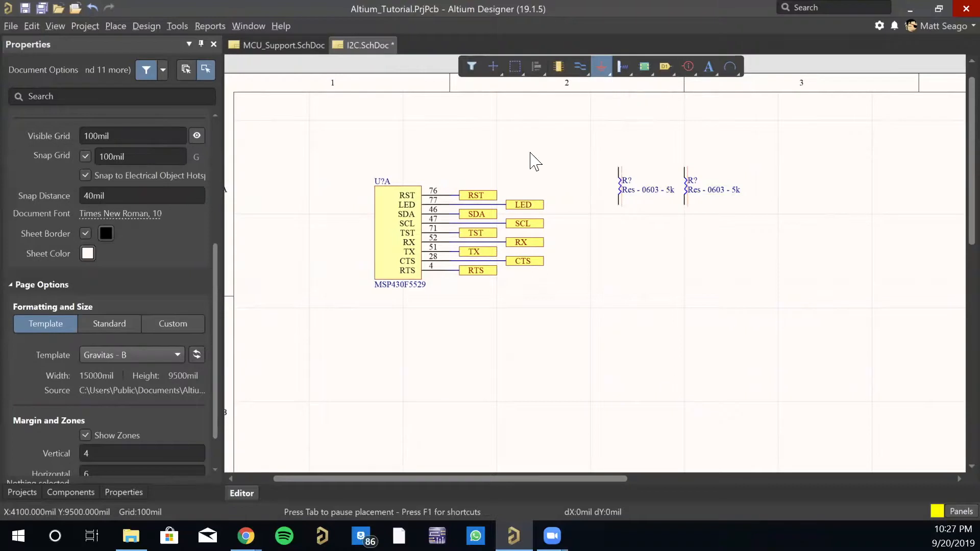
# Place a copy of the SDA port below the first resistor and a copy of the SCL port below the second
pyautogui.click(478, 214)
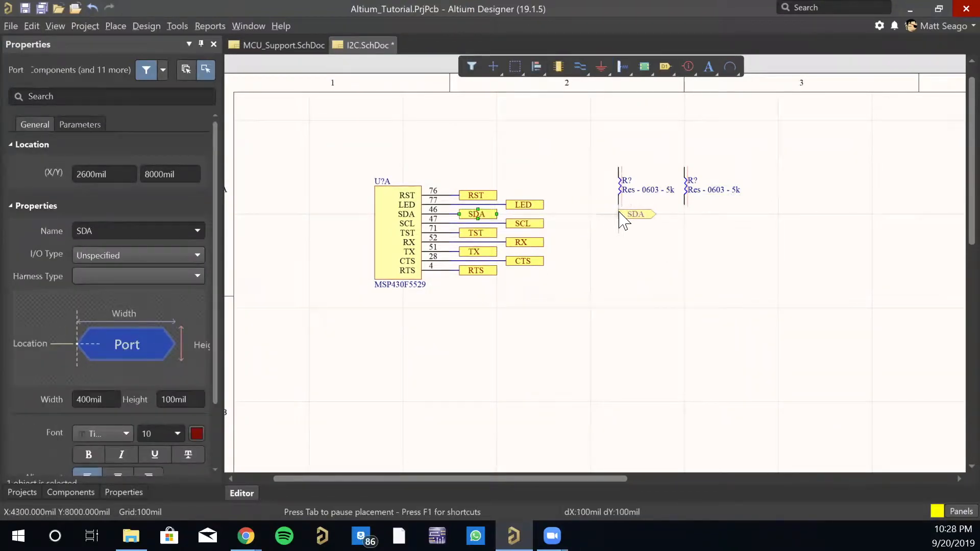
pyautogui.click(628, 219)
pyautogui.click(526, 226)
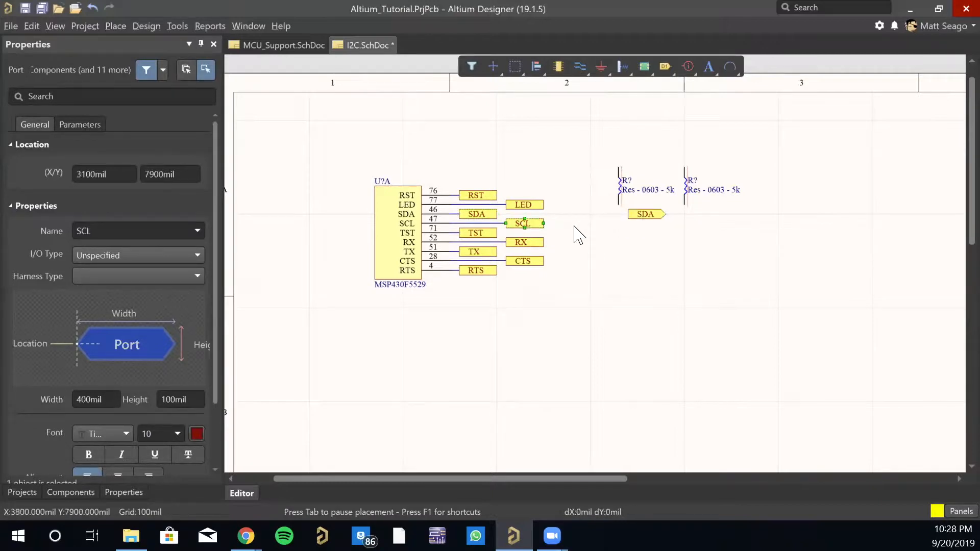
pyautogui.click(703, 225)
pyautogui.rightClick(694, 255)
pyautogui.click(662, 258)
# Place a copy of MCU_Support's 3V3 power port on the upper end of each of the two I2C resistors
pyautogui.click(604, 72)
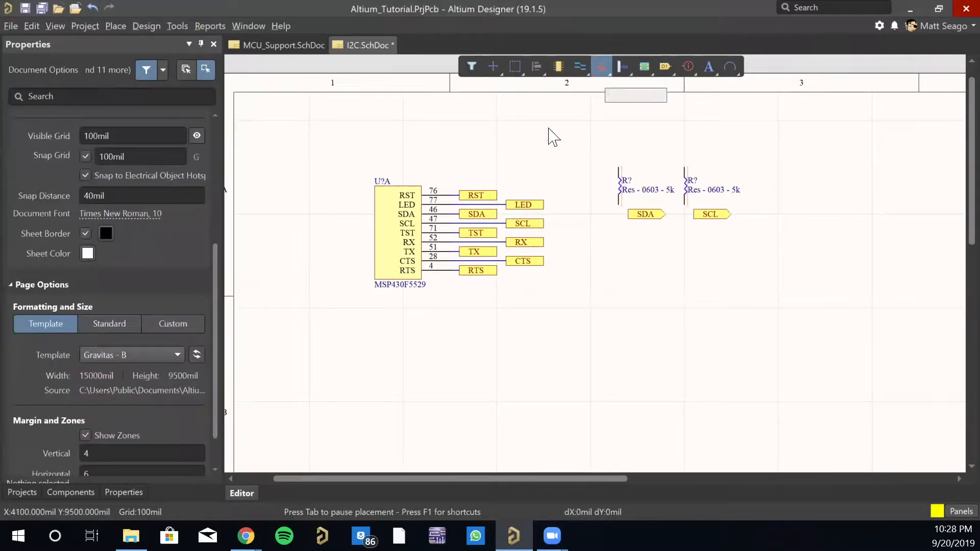
pyautogui.click(29, 490)
pyautogui.click(97, 206)
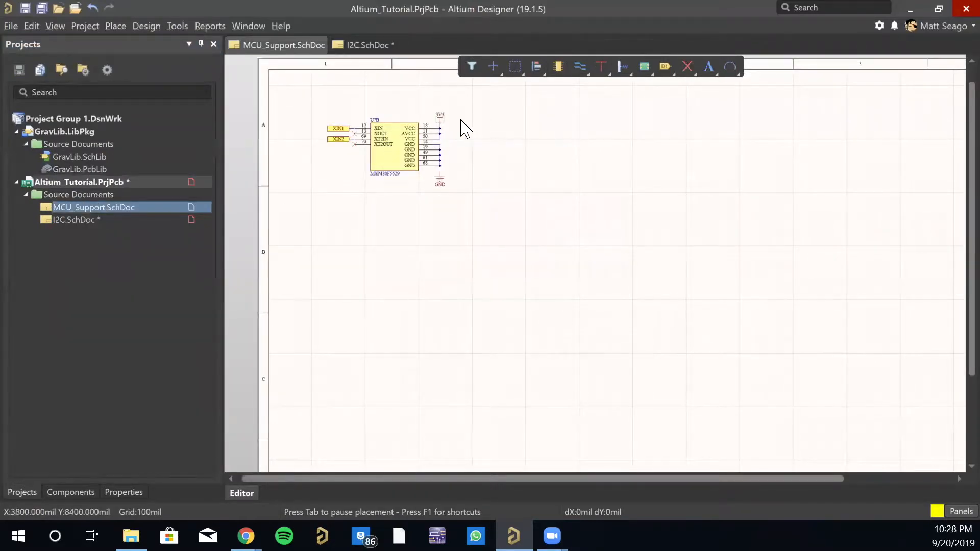
pyautogui.click(363, 46)
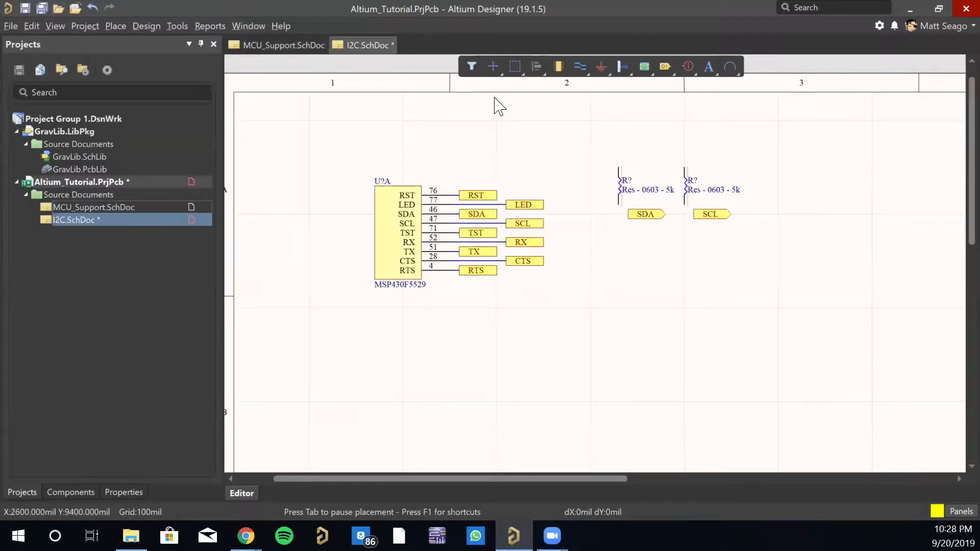
pyautogui.click(620, 166)
pyautogui.click(684, 166)
pyautogui.rightClick(745, 148)
pyautogui.press('Escape')
# Wire the first resistor's lower end to the SDA port below it and the second resistor's to the SCL port
pyautogui.hotkey('ctrl', 'w')
pyautogui.click(618, 205)
pyautogui.click(628, 214)
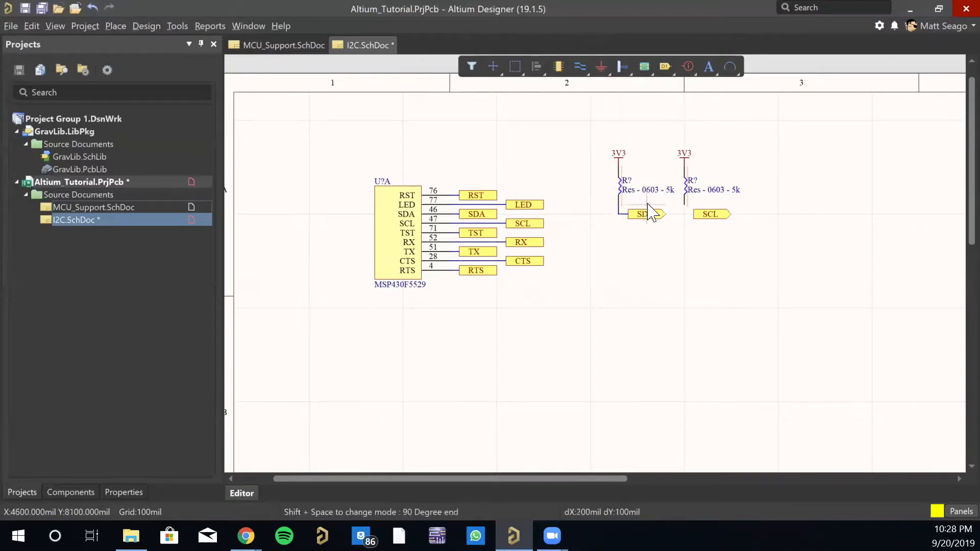
pyautogui.click(685, 205)
pyautogui.click(694, 214)
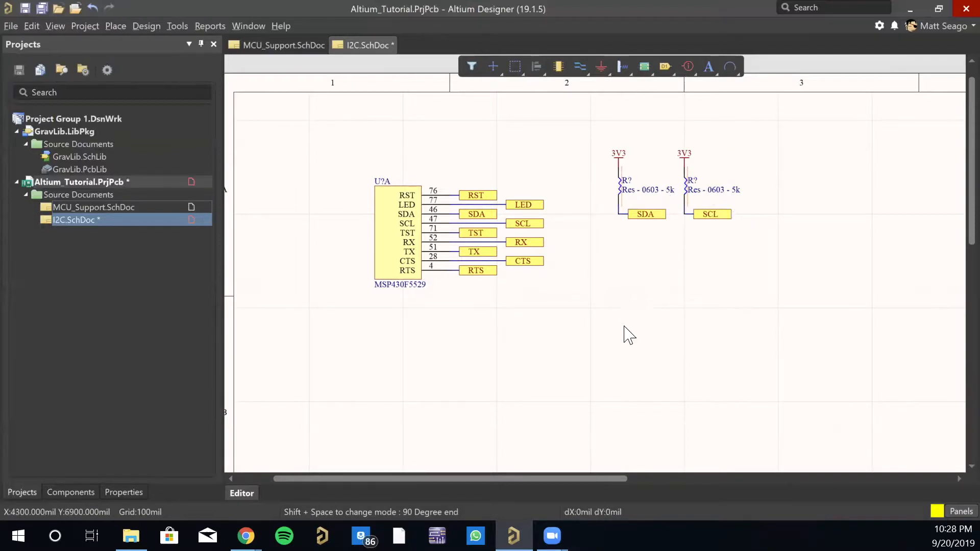
# Save all modified documents of the Altium_Tutorial project
pyautogui.moveTo(624, 333); pyautogui.dragTo(576, 335, button='right')
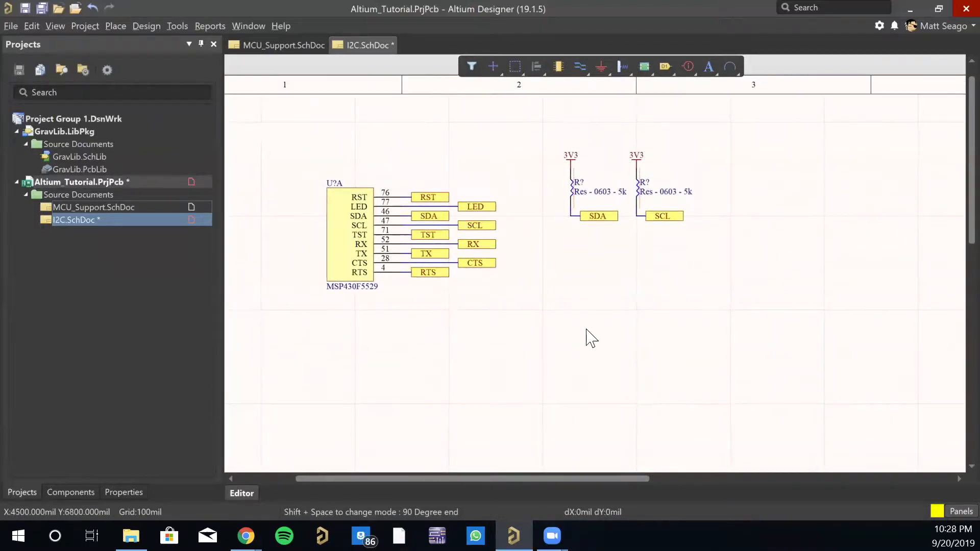
pyautogui.keyDown('ctrl'); pyautogui.scroll(-3, 592, 329); pyautogui.keyUp('ctrl')
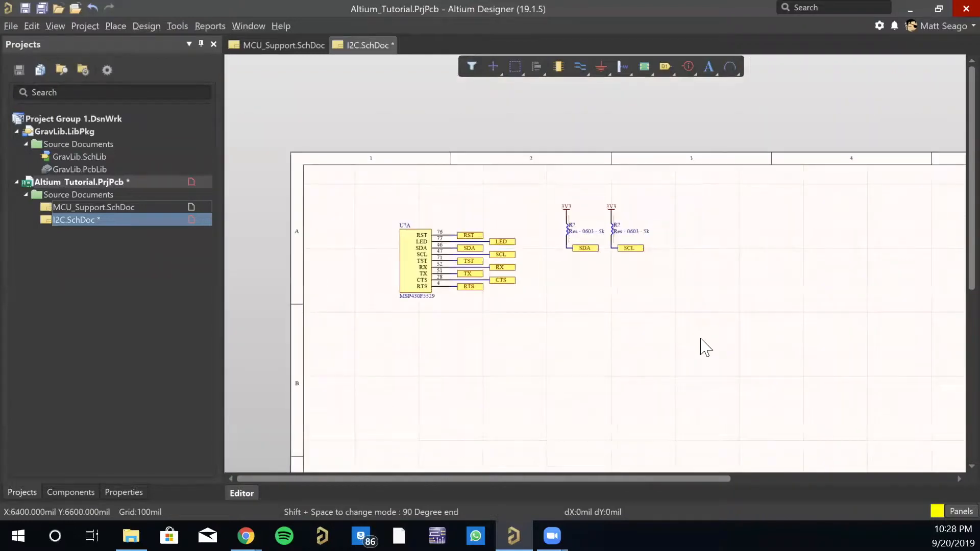
pyautogui.moveTo(621, 266); pyautogui.dragTo(580, 262, button='right')
pyautogui.keyDown('ctrl'); pyautogui.scroll(-1, 570, 262); pyautogui.keyUp('ctrl')
pyautogui.keyDown('ctrl'); pyautogui.scroll(2, 569, 255); pyautogui.keyUp('ctrl')
pyautogui.moveTo(505, 247); pyautogui.dragTo(542, 302, button='right')
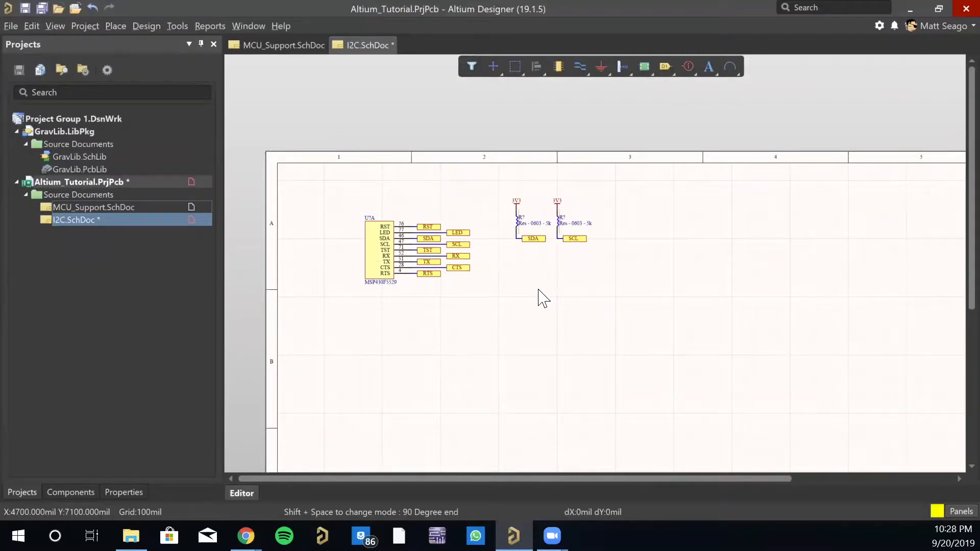
pyautogui.click(45, 7)
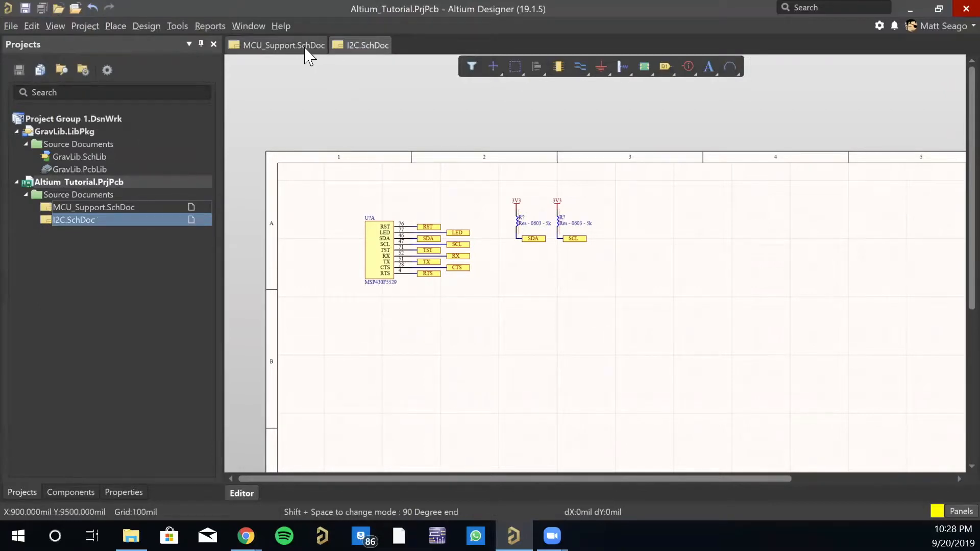
# Switch to the MCU_Support schematic and show the area around the MSP430F5529 part
pyautogui.moveTo(512, 322); pyautogui.dragTo(510, 343, button='right')
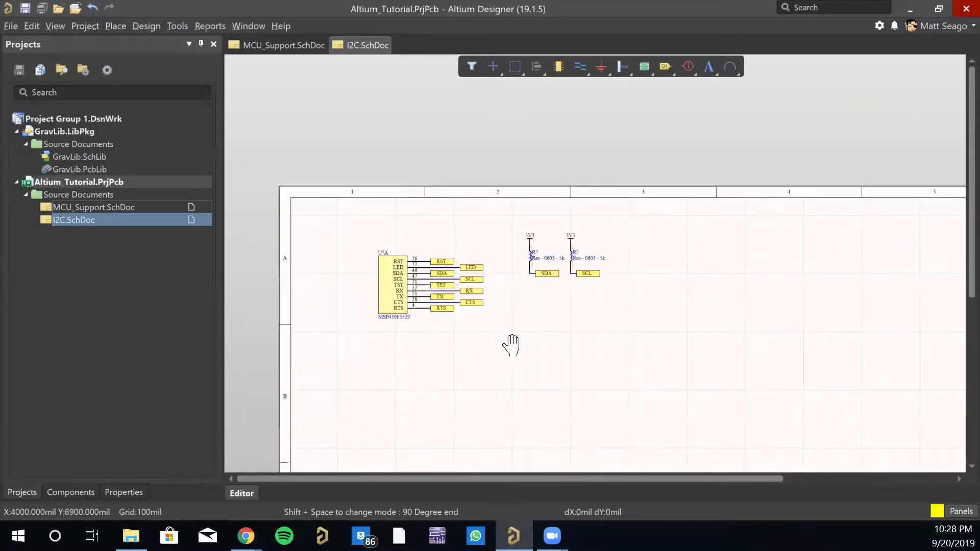
pyautogui.click(279, 46)
pyautogui.moveTo(531, 264); pyautogui.dragTo(499, 244, button='right')
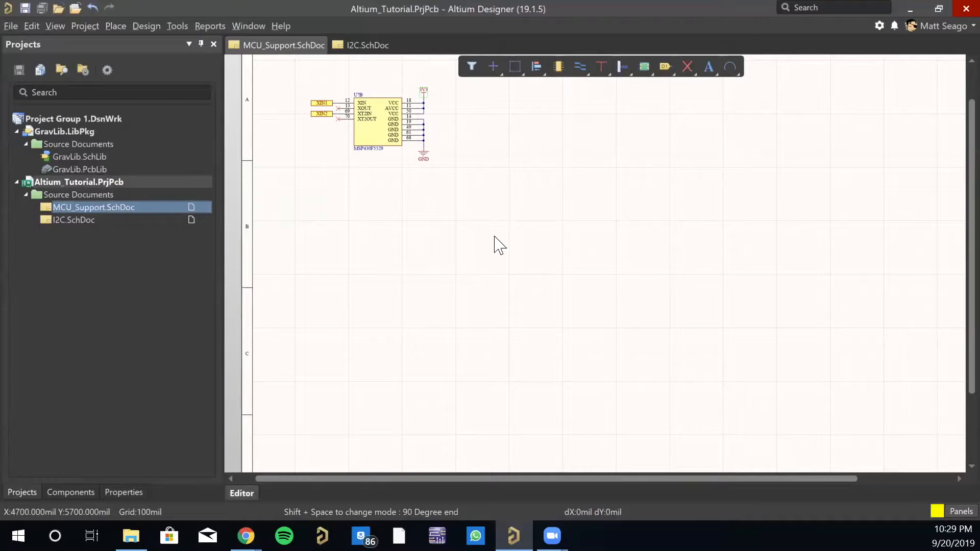
pyautogui.scroll(1, 500, 246)
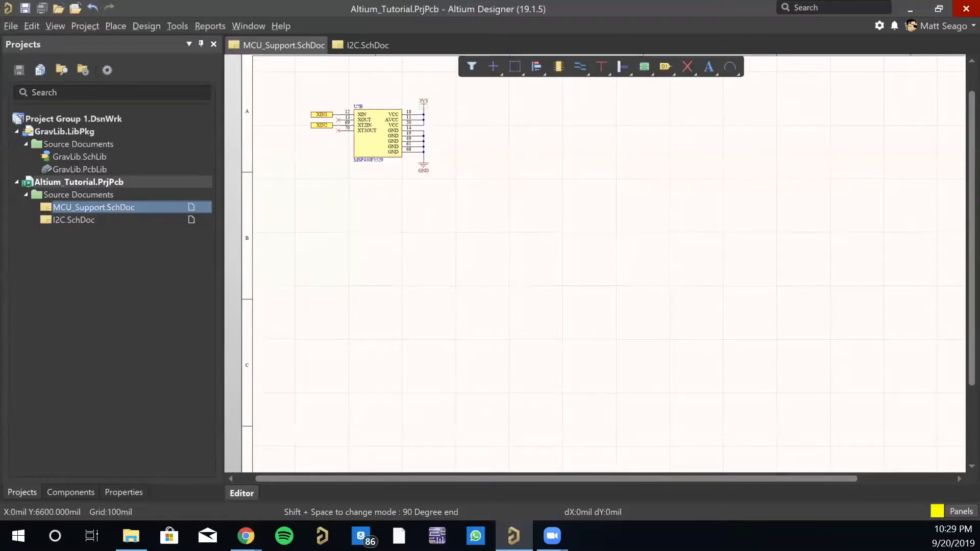
pyautogui.scroll(2, 393, 217)
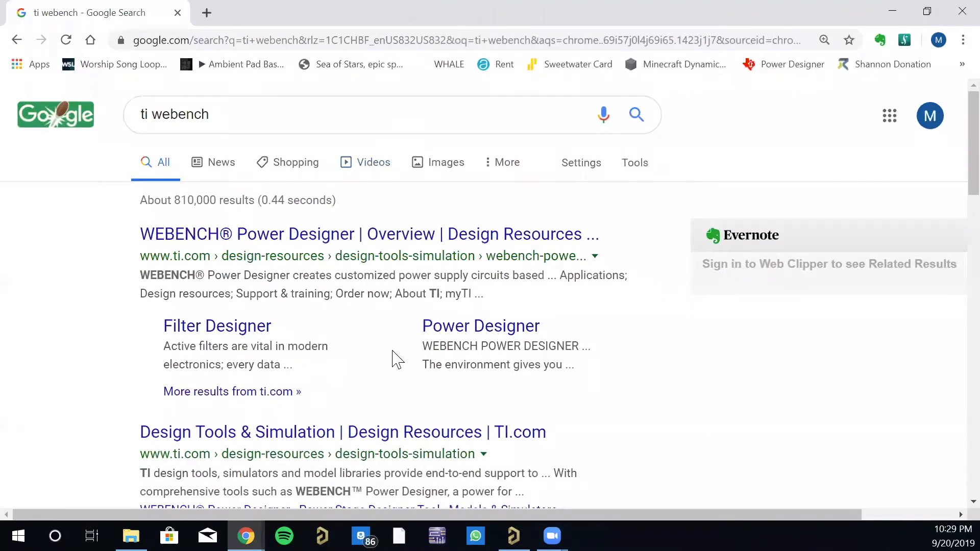
# In the browser, open TI's WEBENCH Power Designer page from the "ti webench" search results and launch the Power Designer tool
pyautogui.click(247, 120)
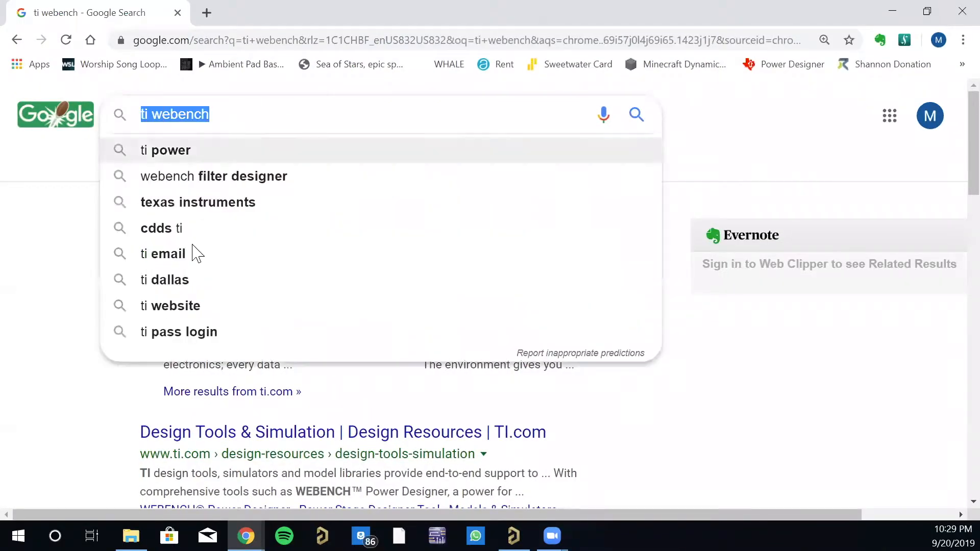
pyautogui.click(37, 306)
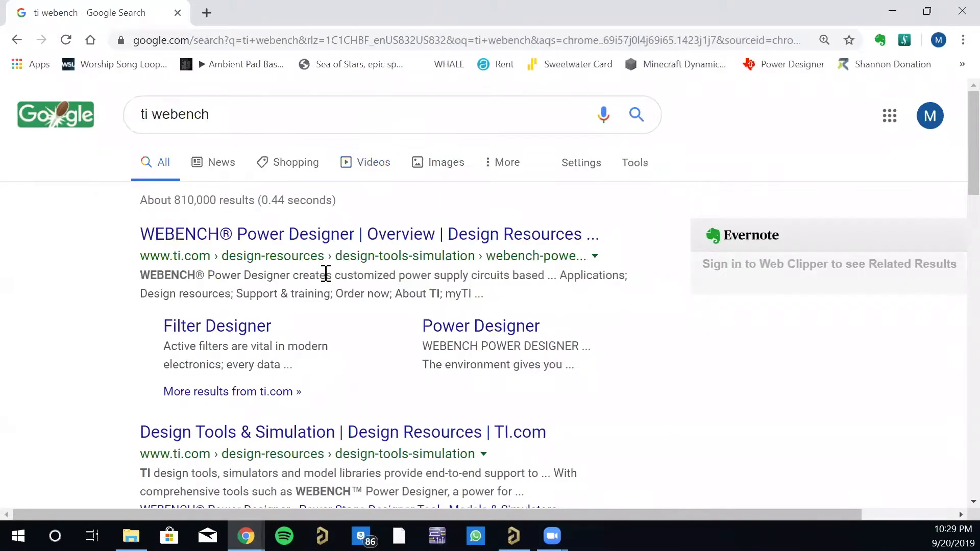
pyautogui.click(295, 250)
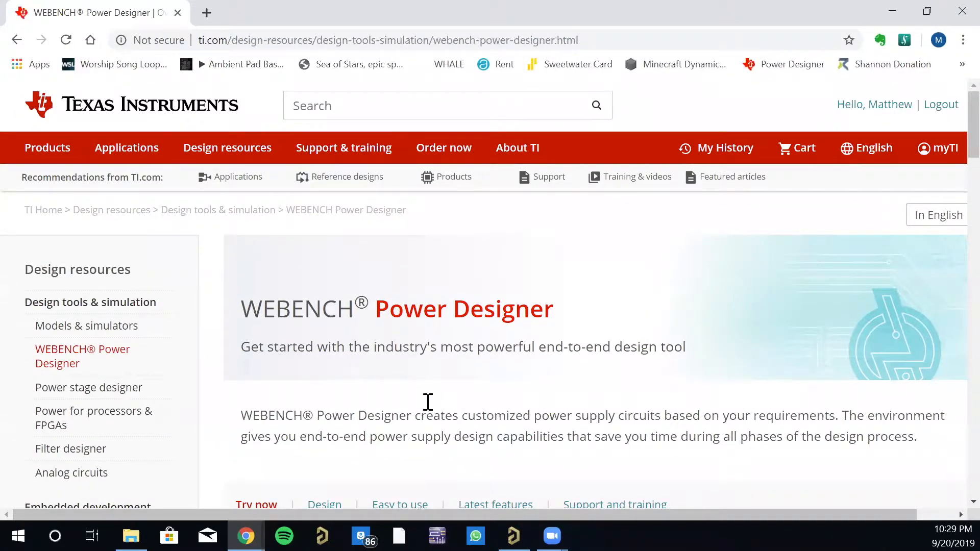
pyautogui.scroll(-8, 427, 403)
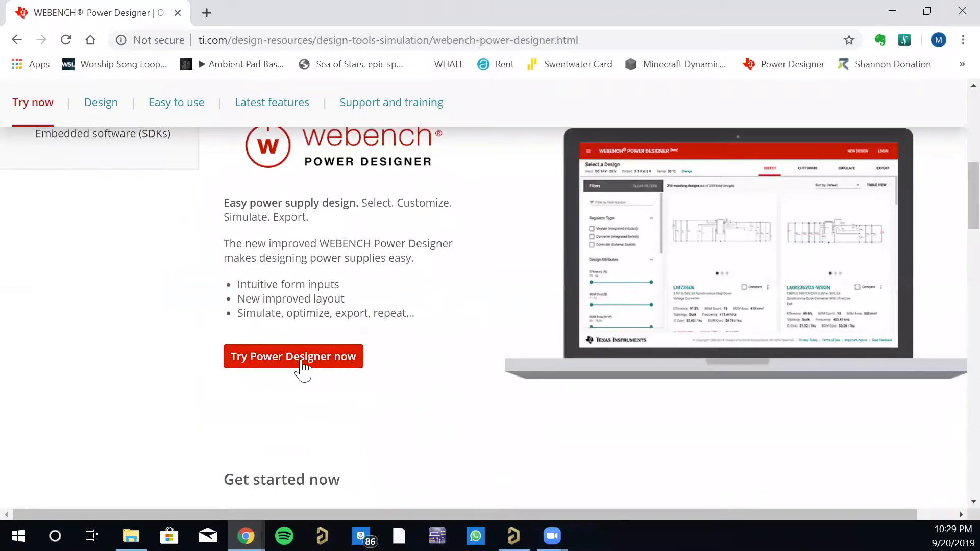
pyautogui.click(274, 354)
# Look through the input, output and design consideration sections of the new DC/DC power design form
pyautogui.scroll(-1, 71, 354)
pyautogui.scroll(1, 71, 354)
pyautogui.scroll(-5, 71, 355)
pyautogui.scroll(5, 71, 354)
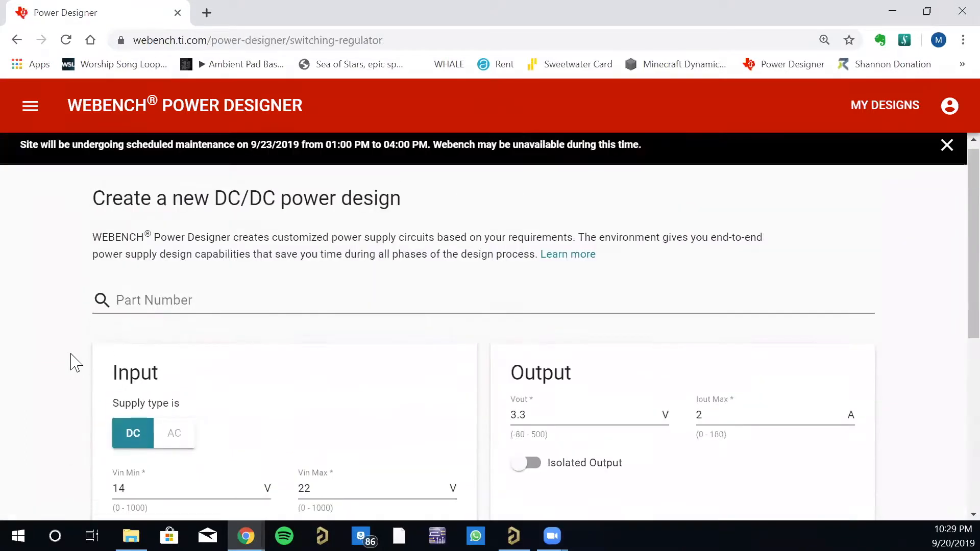
pyautogui.scroll(-2, 71, 355)
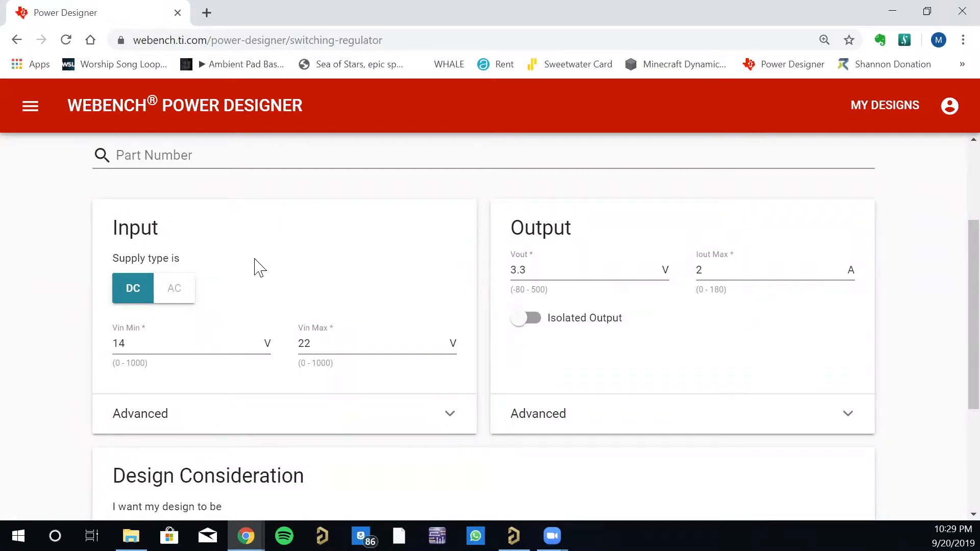
pyautogui.scroll(-3, 7, 404)
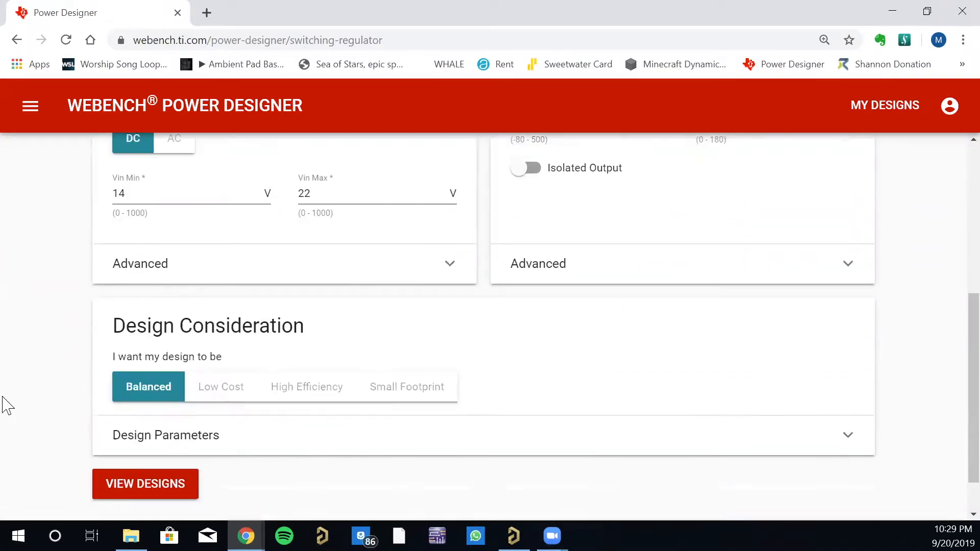
pyautogui.scroll(3, 10, 404)
# Set the DC supply's minimum input voltage to 9 V and its maximum input voltage to 12 V
pyautogui.moveTo(195, 343); pyautogui.dragTo(94, 341)
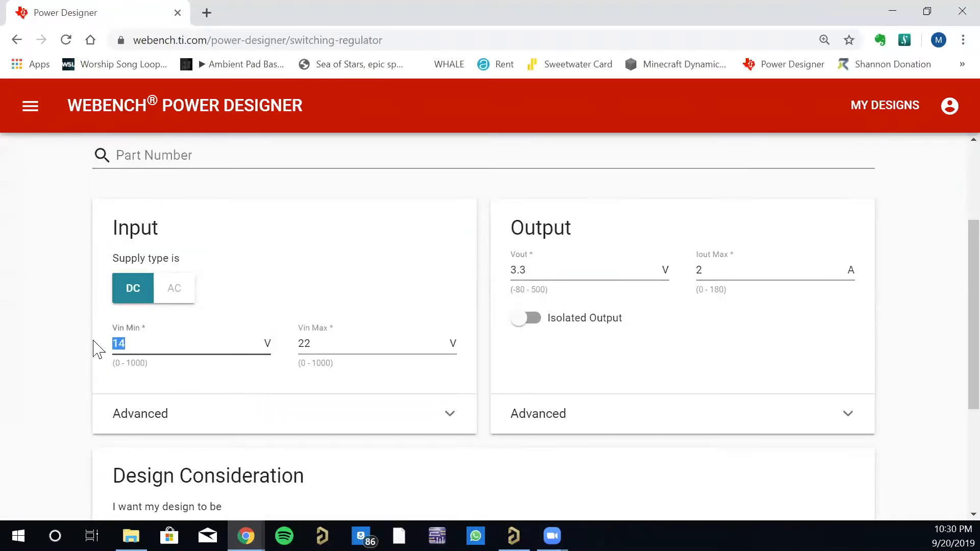
pyautogui.write('9')
pyautogui.click(332, 344)
pyautogui.doubleClick(332, 342)
pyautogui.write('9')
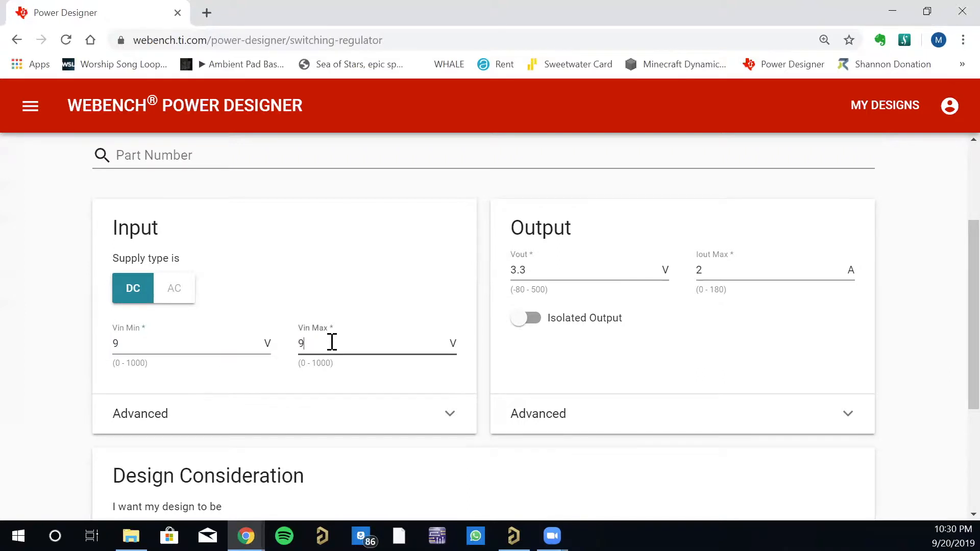
pyautogui.click(542, 478)
pyautogui.click(341, 344)
pyautogui.click(456, 480)
pyautogui.scroll(-3, 475, 465)
pyautogui.scroll(3, 475, 465)
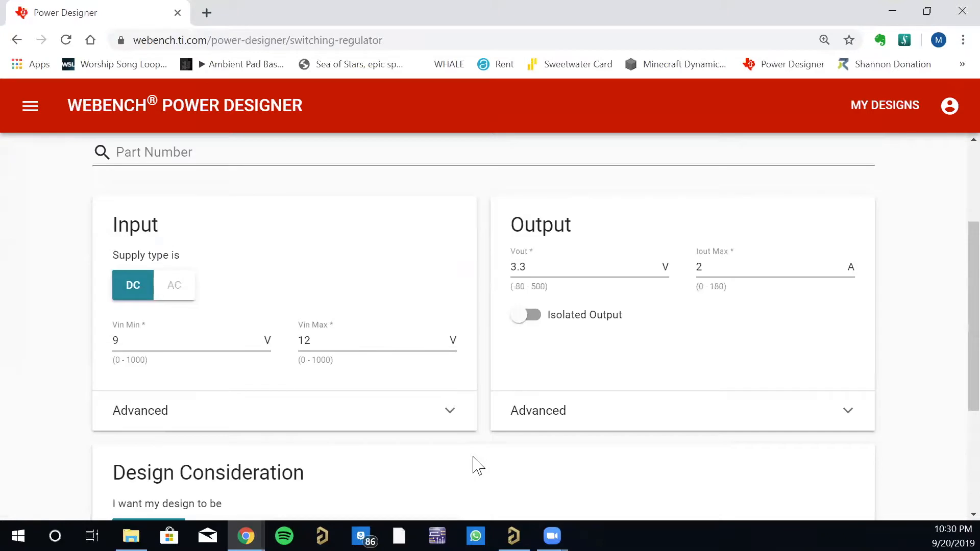
pyautogui.scroll(-3, 476, 461)
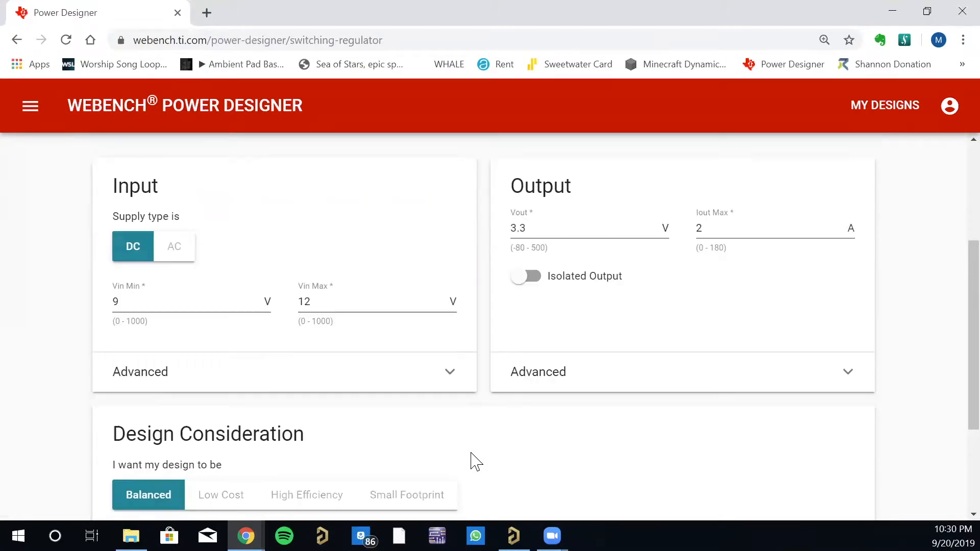
pyautogui.scroll(2, 475, 462)
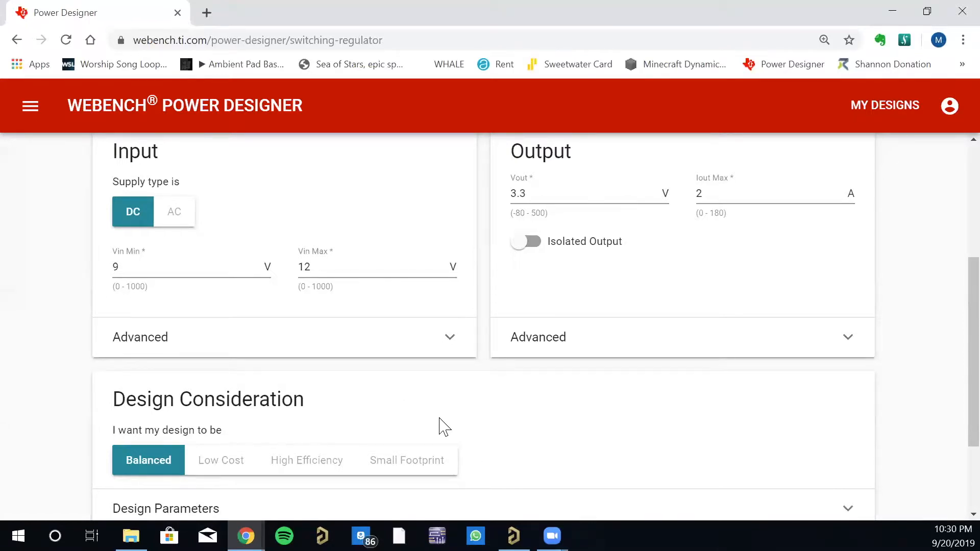
# Look through the advanced input and output options and the design parameters of the power design form
pyautogui.scroll(-3, 326, 468)
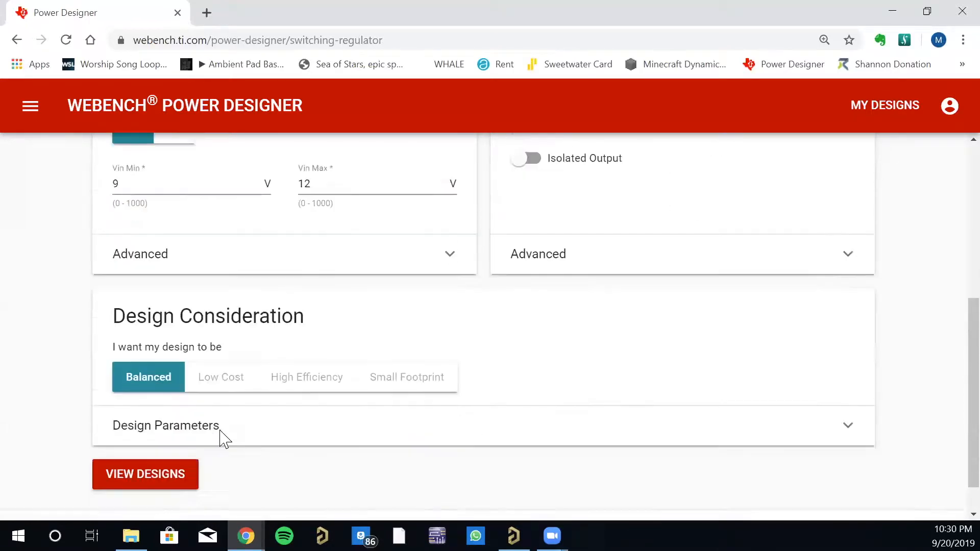
pyautogui.scroll(5, 181, 441)
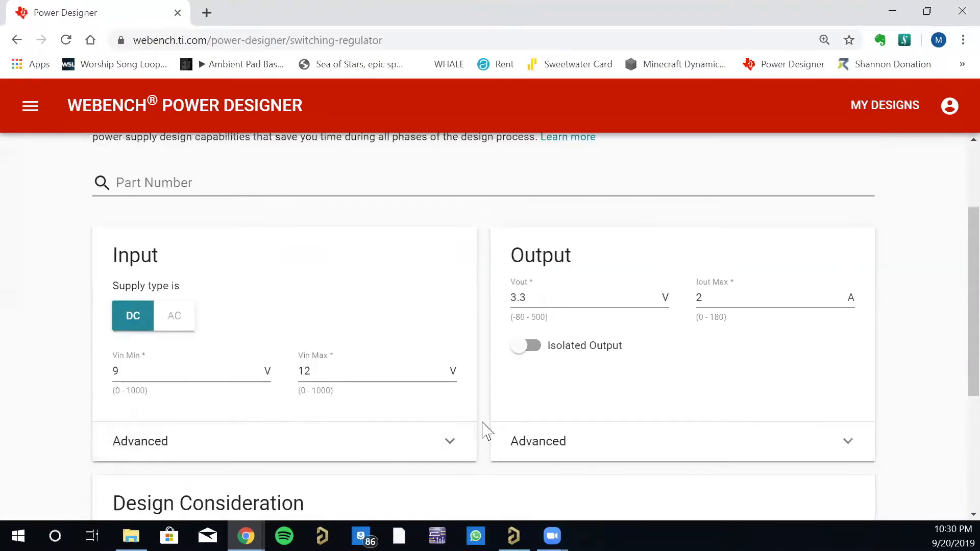
pyautogui.scroll(-2, 506, 443)
pyautogui.click(360, 371)
pyautogui.click(568, 373)
pyautogui.scroll(-2, 519, 412)
pyautogui.scroll(-3, 365, 450)
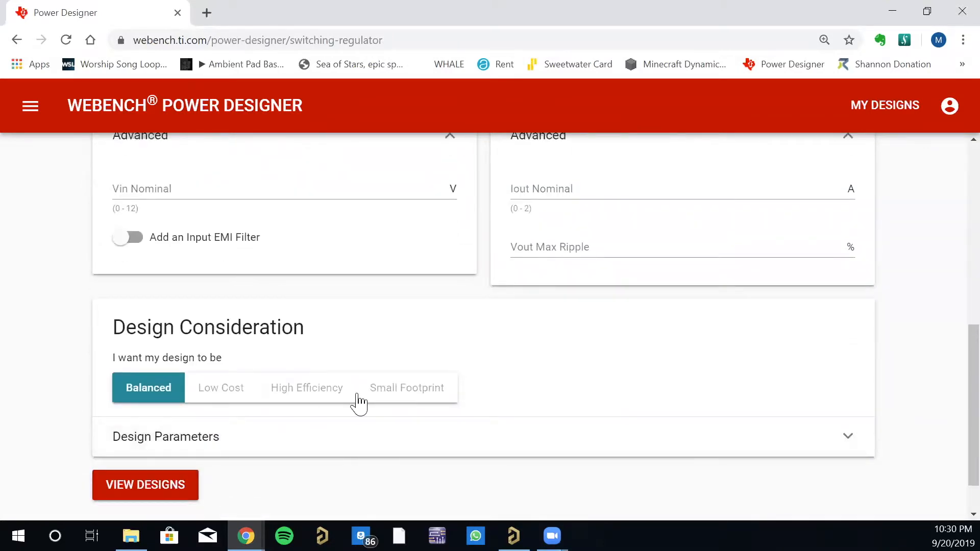
pyautogui.click(153, 436)
pyautogui.scroll(-9, 145, 437)
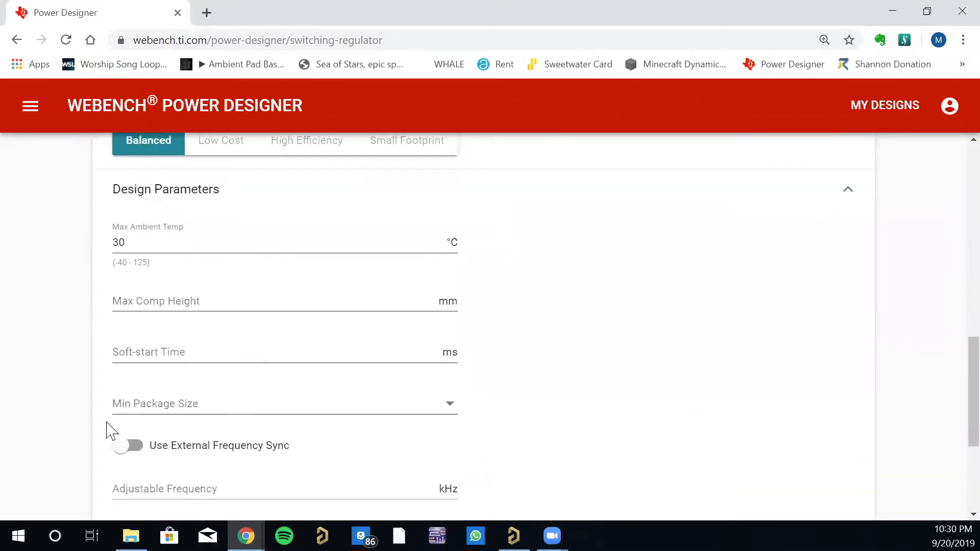
# Generate the designs for the entered supply requirements and browse the suggested regulators and available filters
pyautogui.click(118, 439)
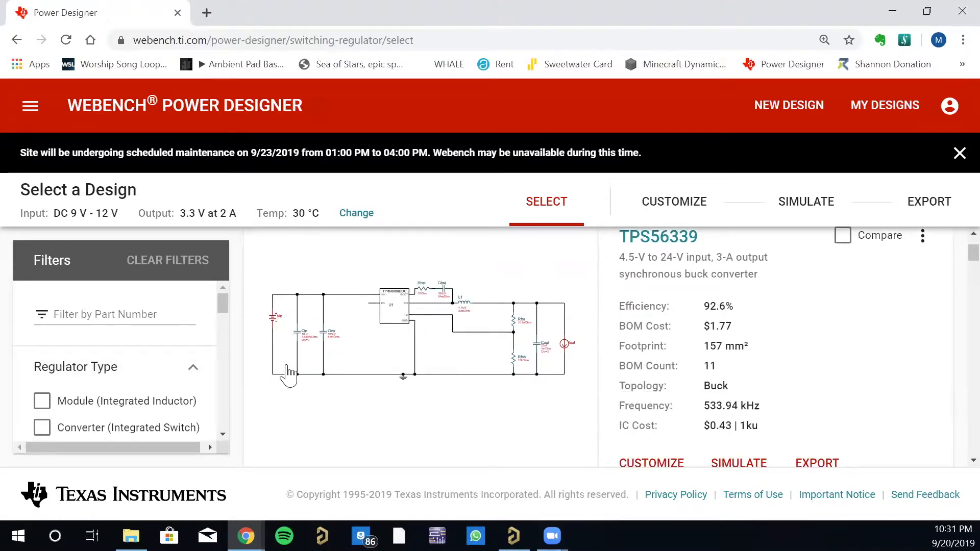
pyautogui.hotkey('ctrl', '-')
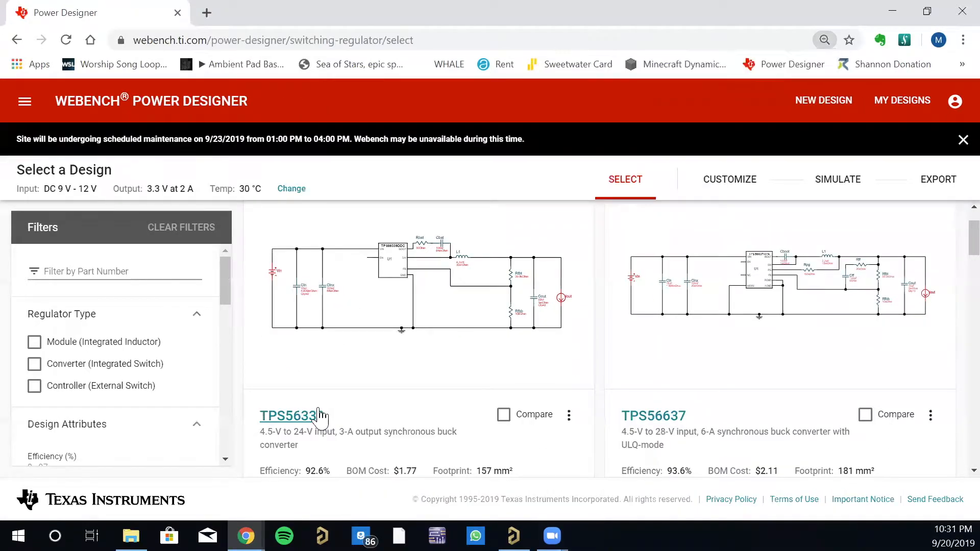
pyautogui.hotkey('ctrl', '-')
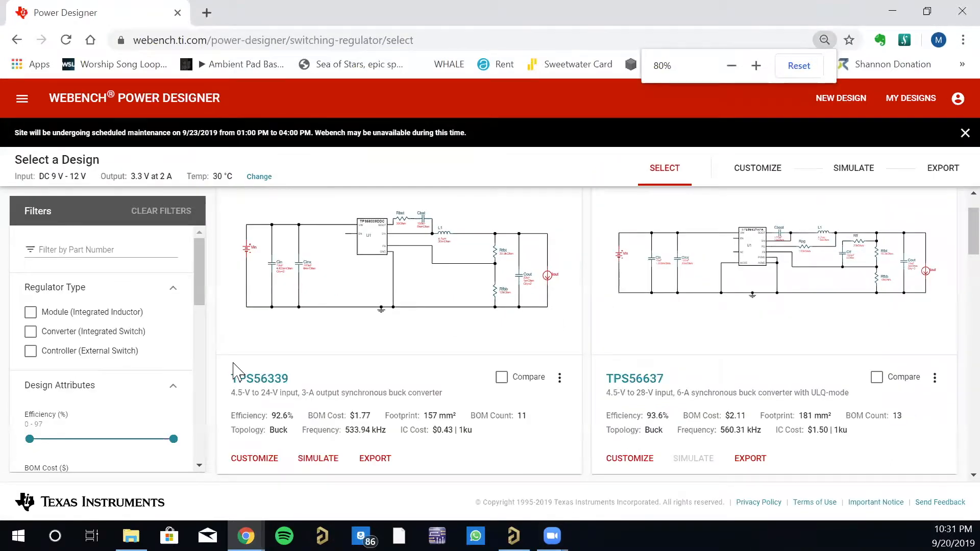
pyautogui.scroll(-8, 169, 380)
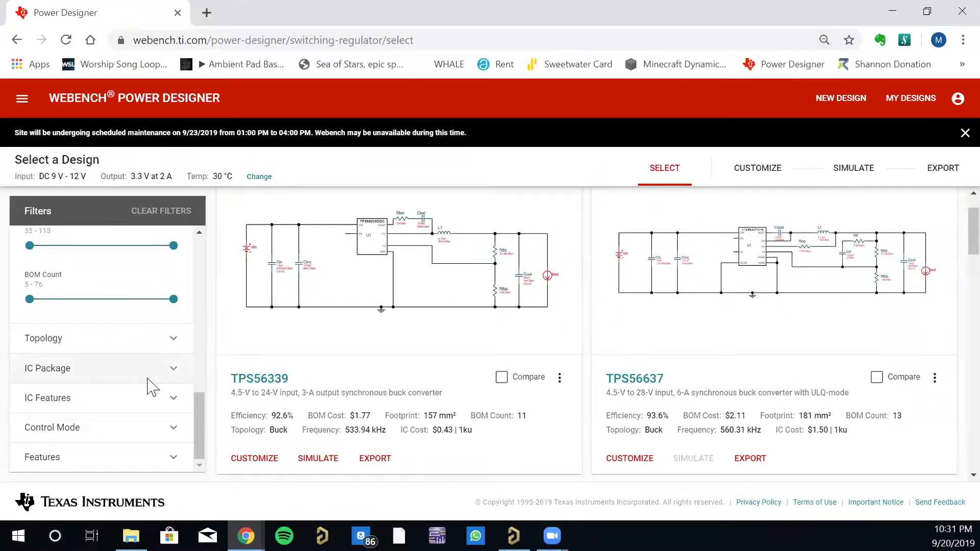
pyautogui.scroll(8, 135, 388)
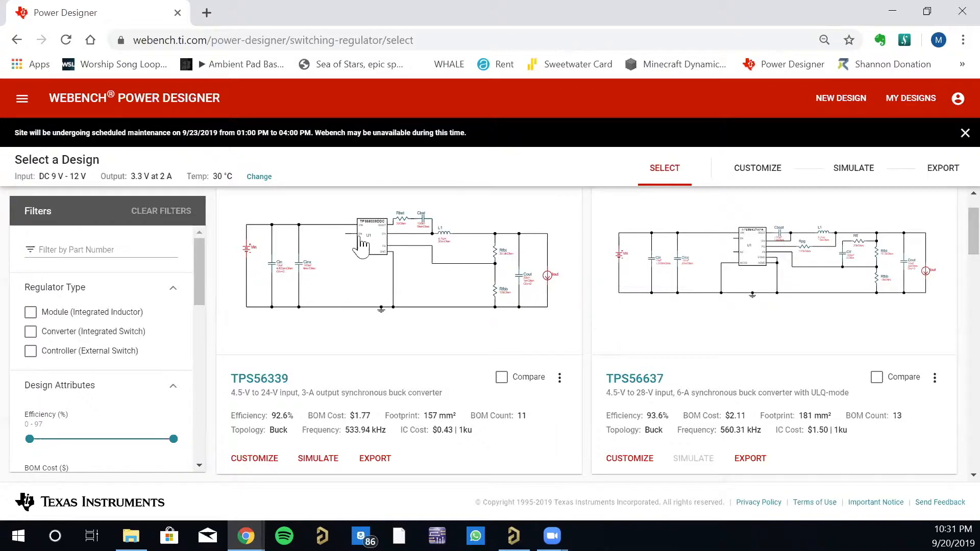
pyautogui.scroll(-4, 351, 338)
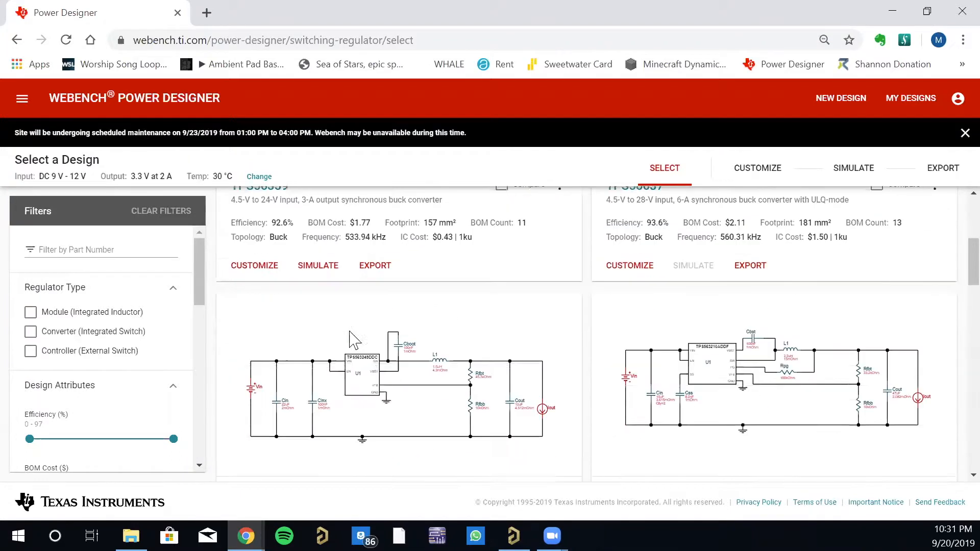
pyautogui.scroll(4, 389, 347)
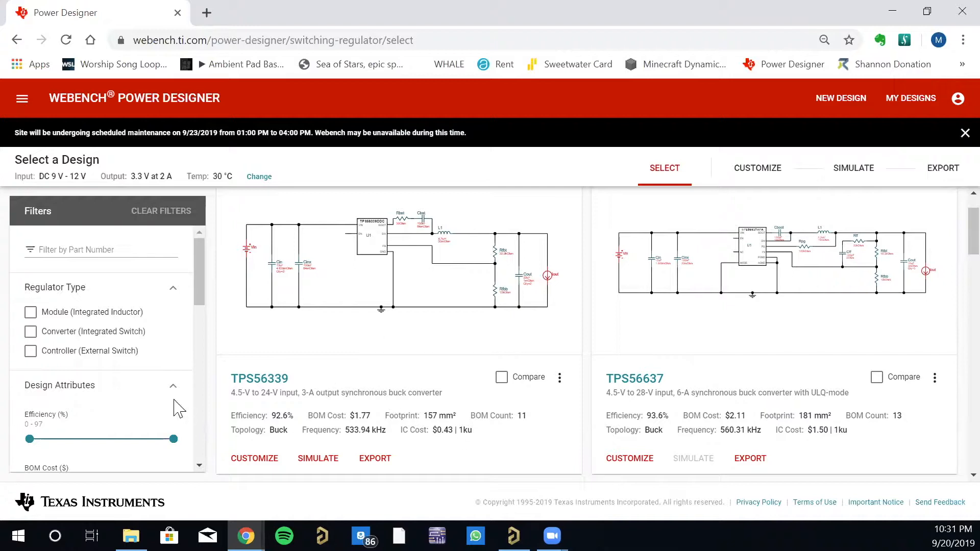
# Filter the designs by IC package to show only SOT-23-THIN parts
pyautogui.scroll(-5, 138, 383)
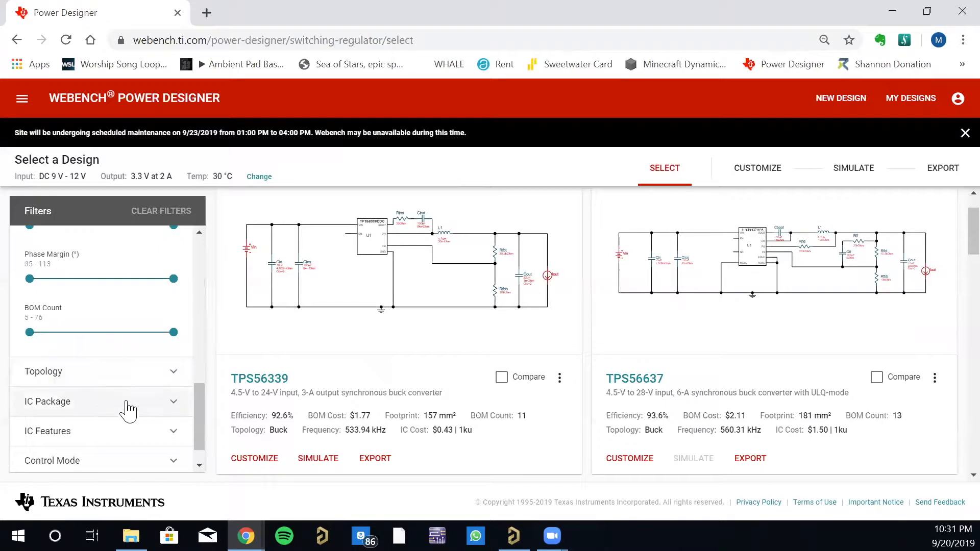
pyautogui.click(128, 403)
pyautogui.scroll(-8, 115, 396)
pyautogui.scroll(-1, 109, 386)
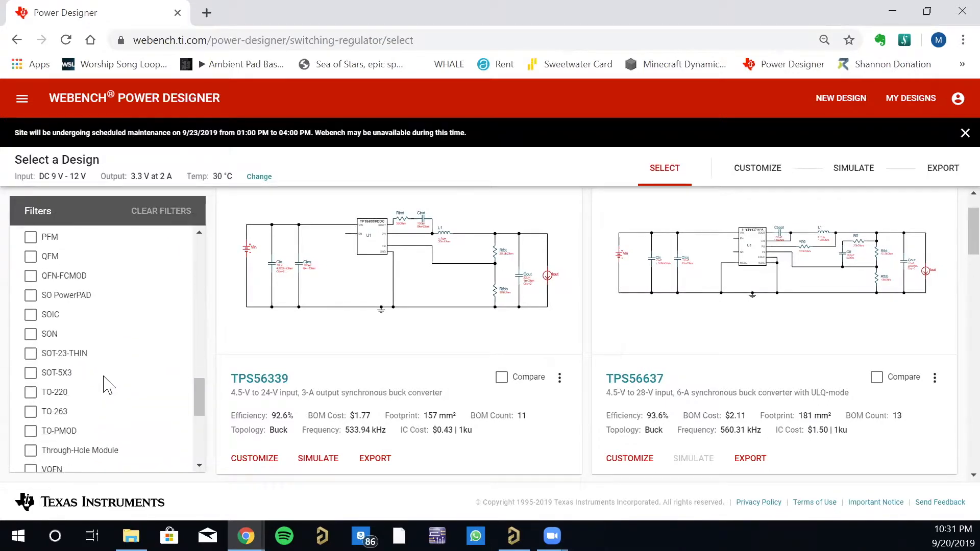
pyautogui.click(80, 358)
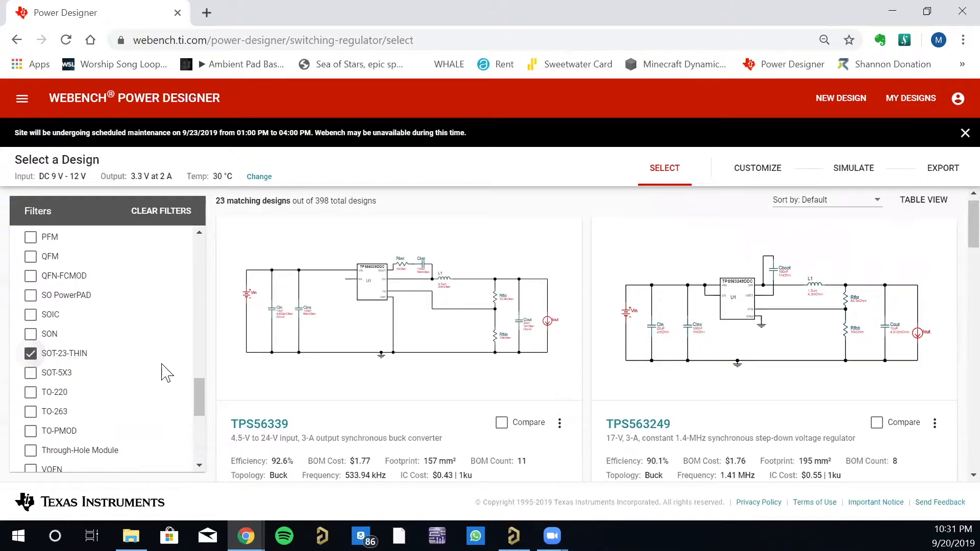
pyautogui.moveTo(201, 402); pyautogui.dragTo(197, 363)
# Compare the descriptions, efficiency, BOM cost, footprint and frequency of the filtered buck converter designs, starting with TPS56339
pyautogui.scroll(-2, 472, 423)
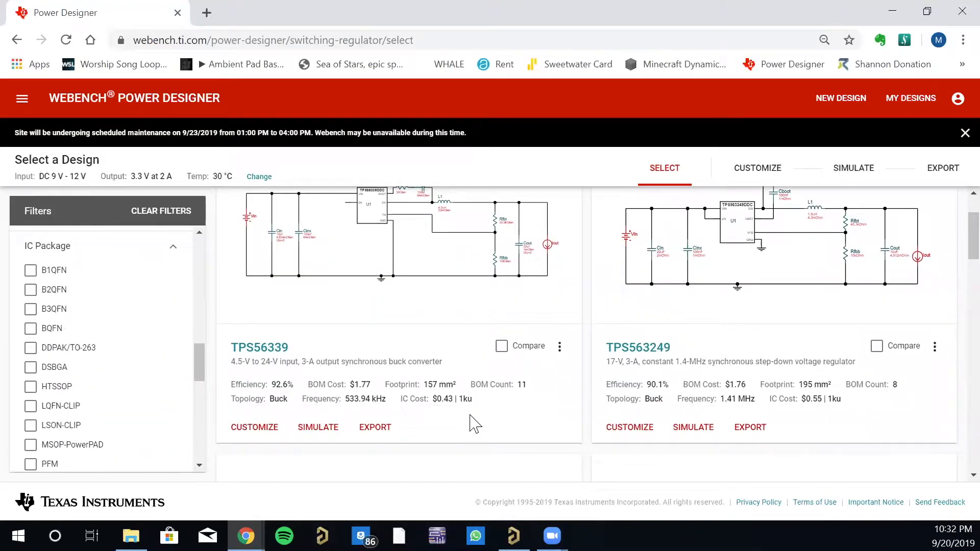
pyautogui.scroll(2, 475, 424)
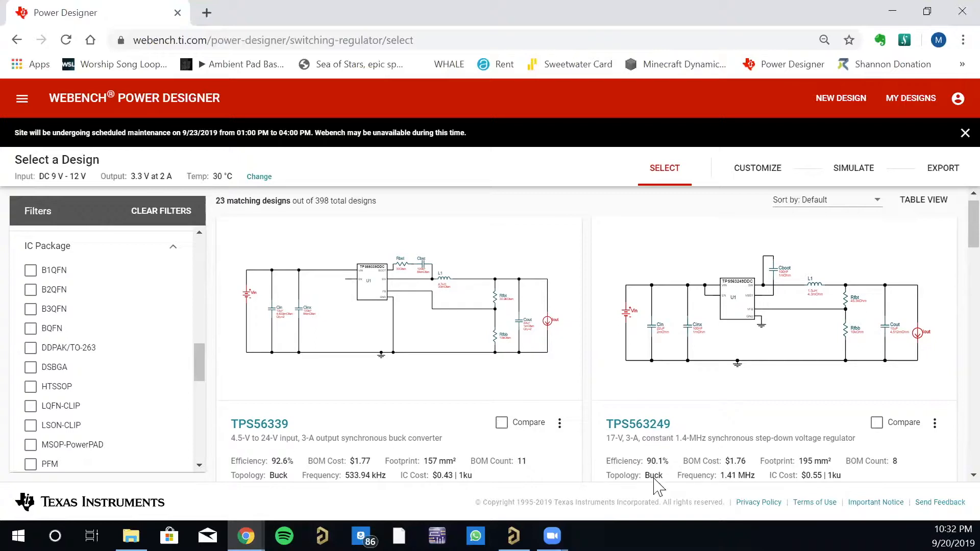
pyautogui.scroll(-1, 306, 416)
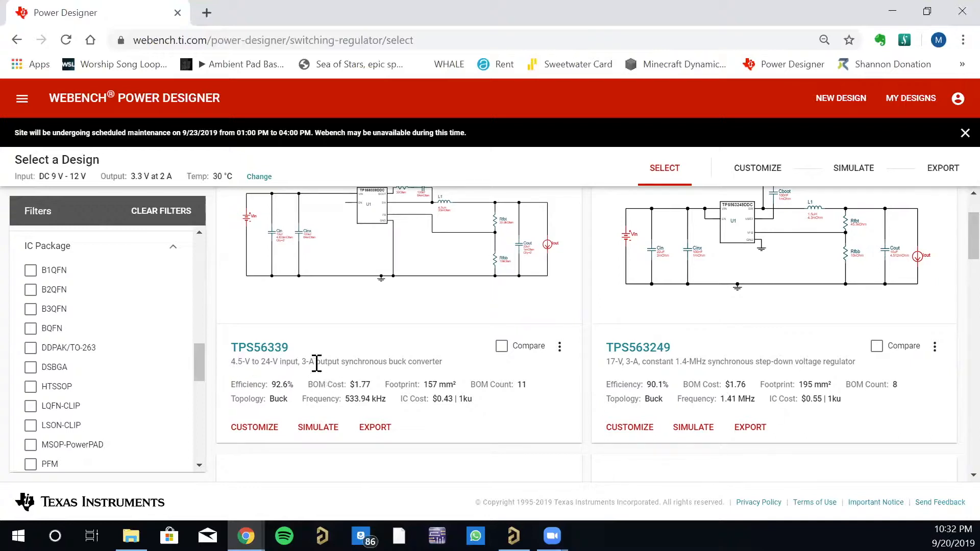
pyautogui.moveTo(313, 362); pyautogui.dragTo(366, 363)
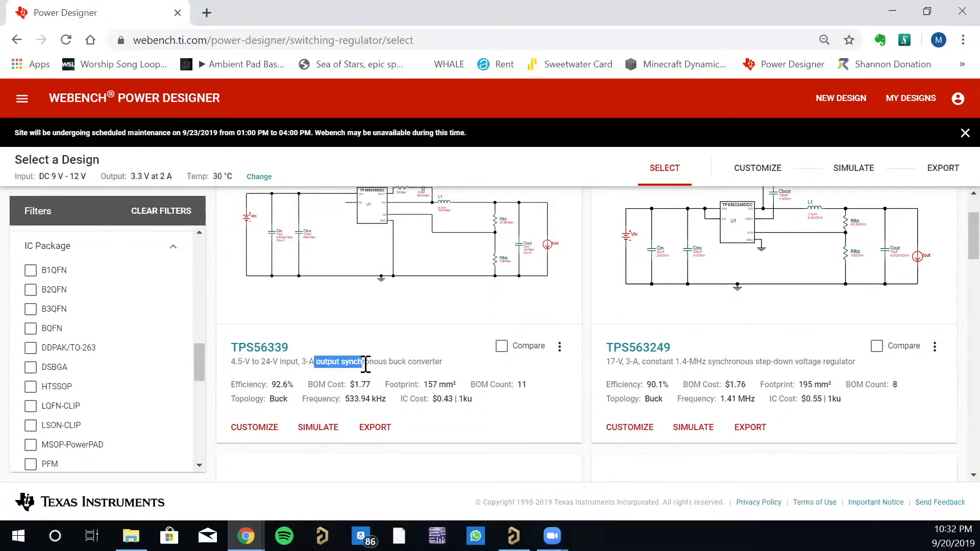
pyautogui.click(395, 364)
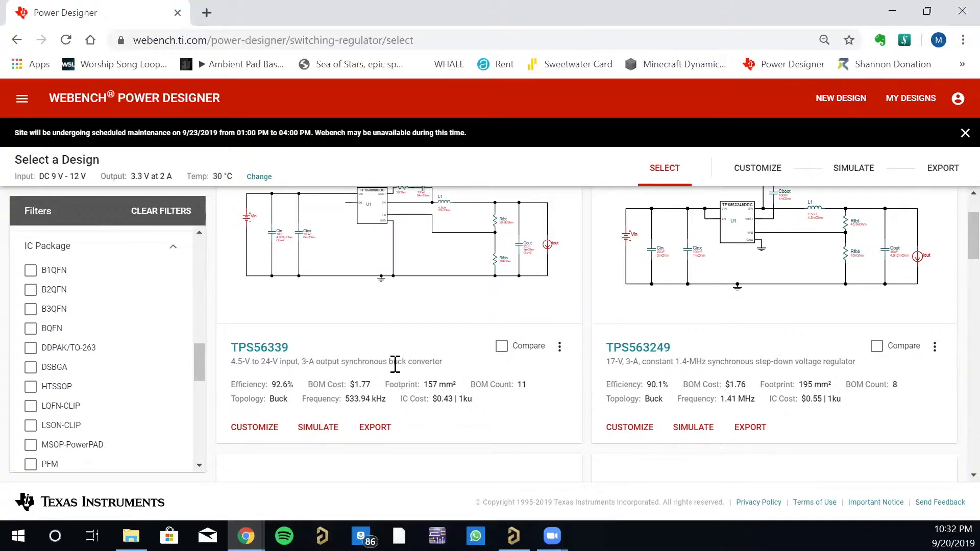
pyautogui.tripleClick(352, 388)
pyautogui.click(383, 393)
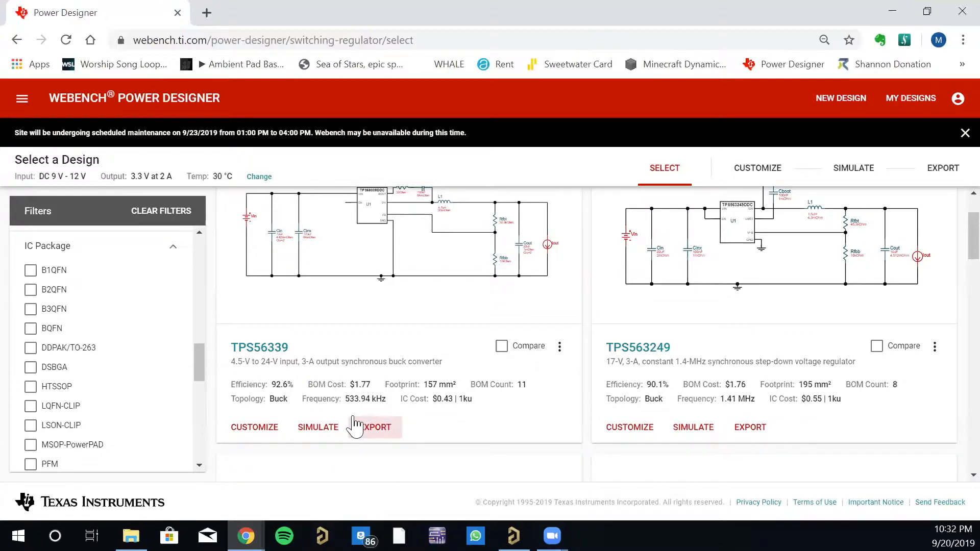
pyautogui.scroll(-7, 417, 394)
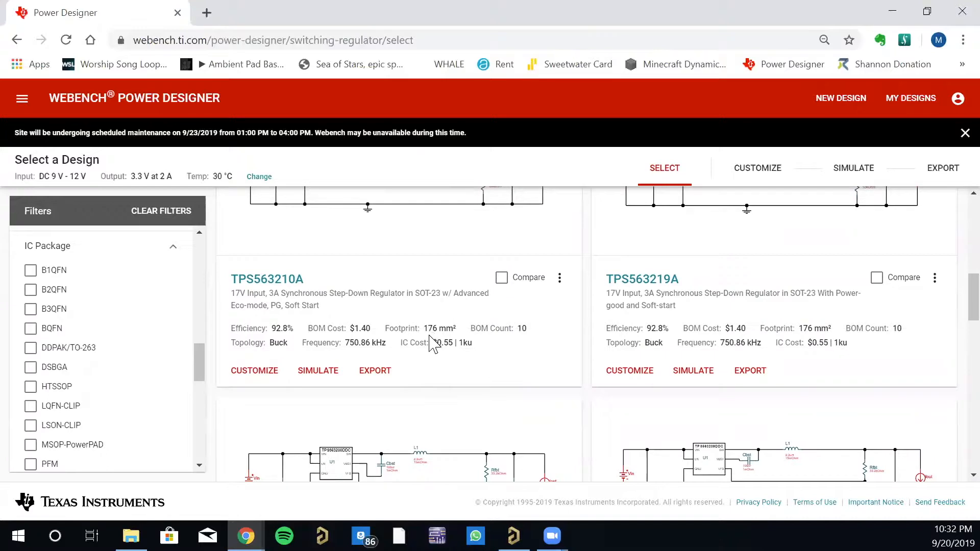
pyautogui.scroll(6, 551, 383)
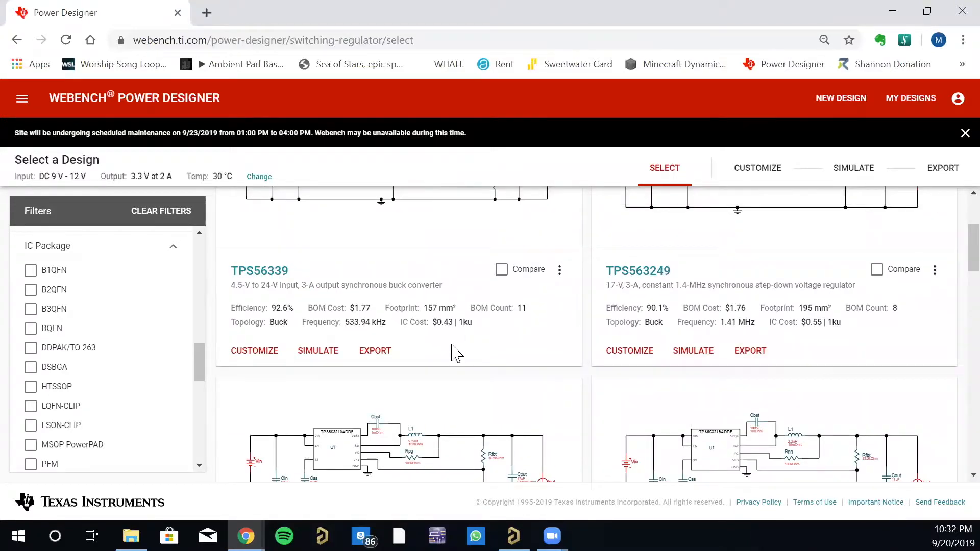
# Open the TPS56339 datasheet from its design card and return to the Power Designer results
pyautogui.scroll(2, 401, 416)
pyautogui.click(276, 349)
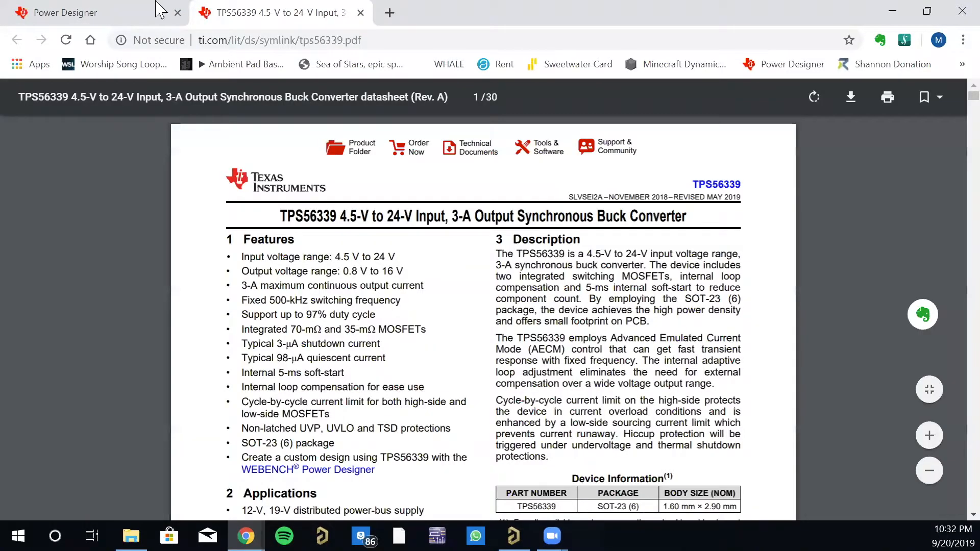
pyautogui.click(130, 14)
# Review the TPS56339 design's schematic and bill of materials, then close its details and return to the design list
pyautogui.click(422, 244)
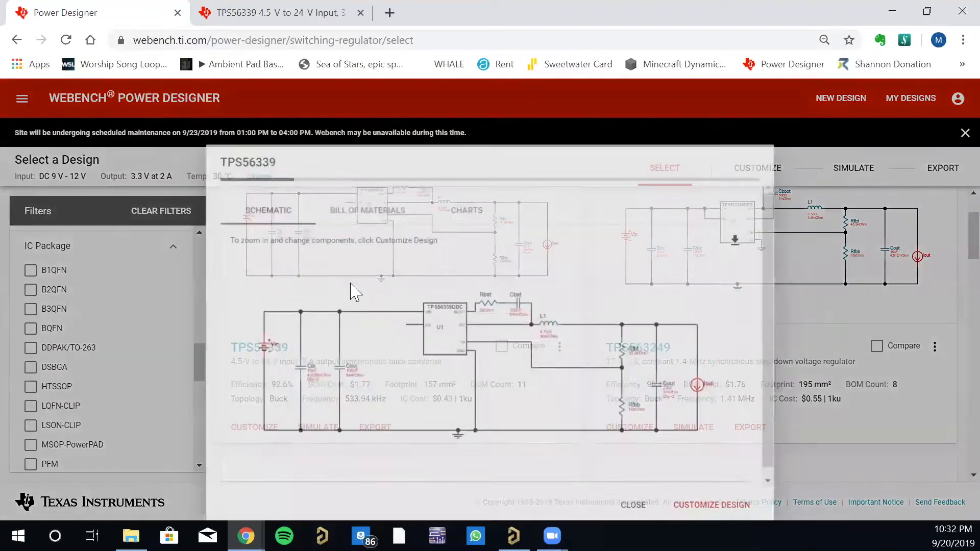
pyautogui.click(345, 174)
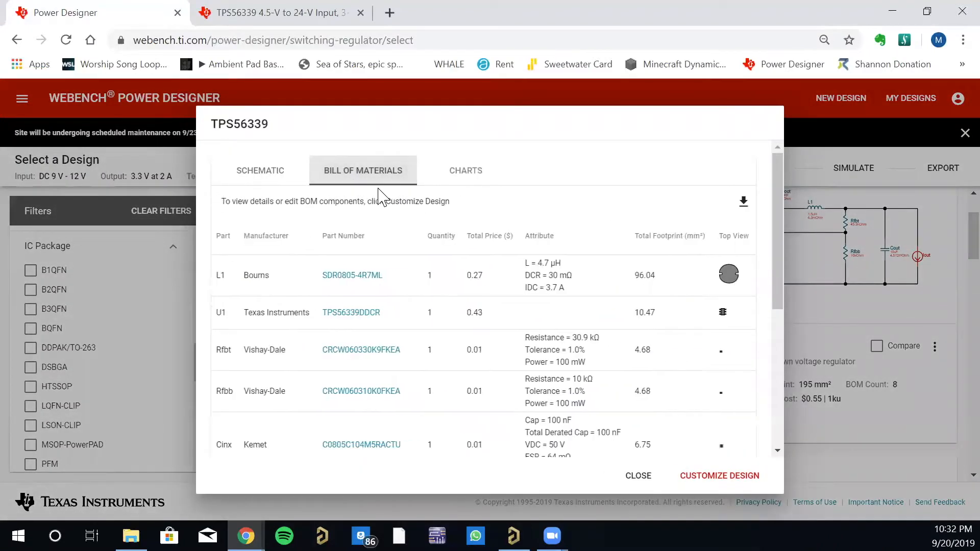
pyautogui.scroll(-5, 326, 353)
pyautogui.scroll(5, 318, 347)
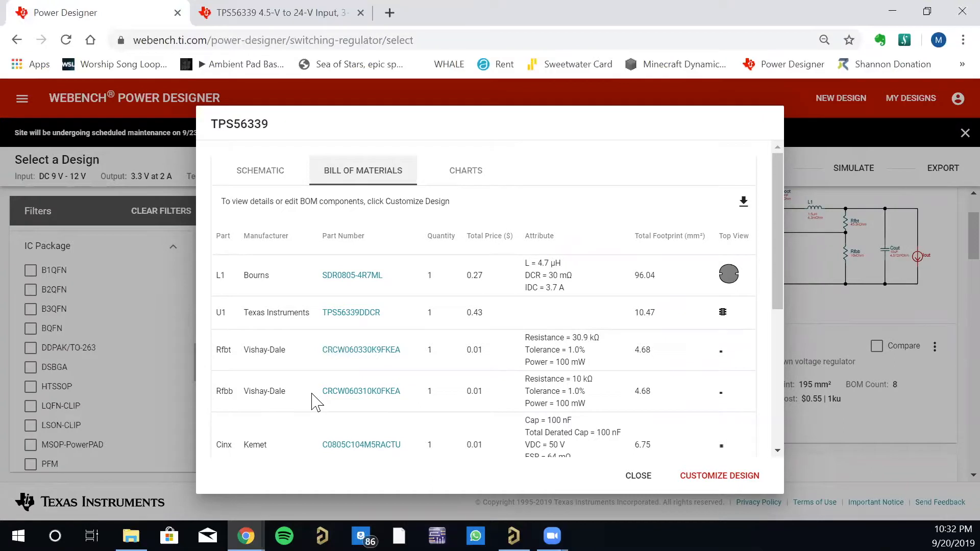
pyautogui.scroll(-2, 316, 402)
pyautogui.scroll(-5, 316, 402)
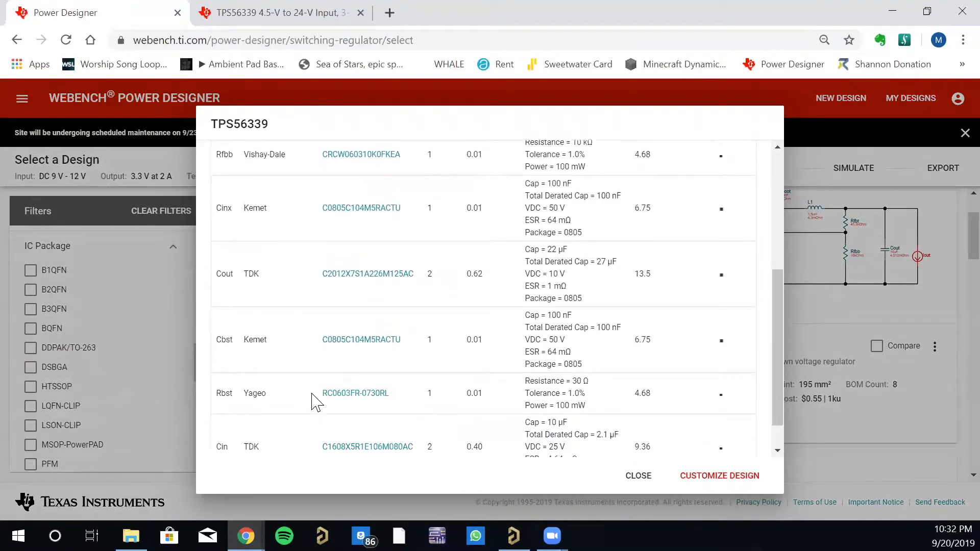
pyautogui.scroll(8, 314, 401)
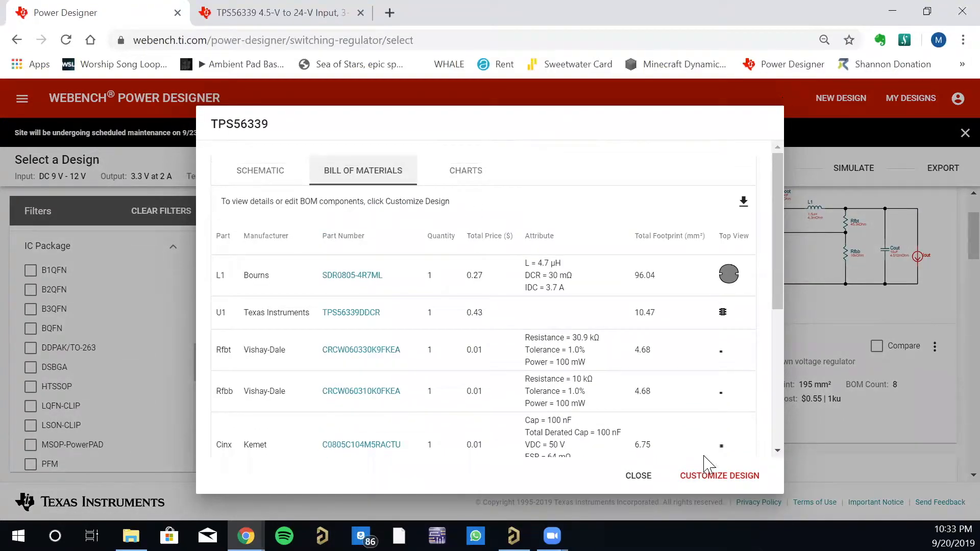
pyautogui.click(642, 476)
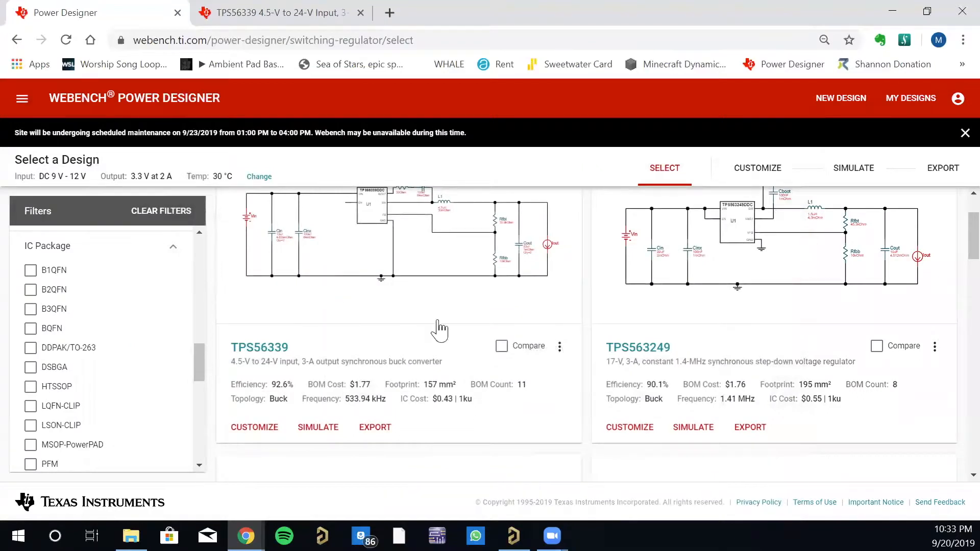
pyautogui.scroll(2, 432, 347)
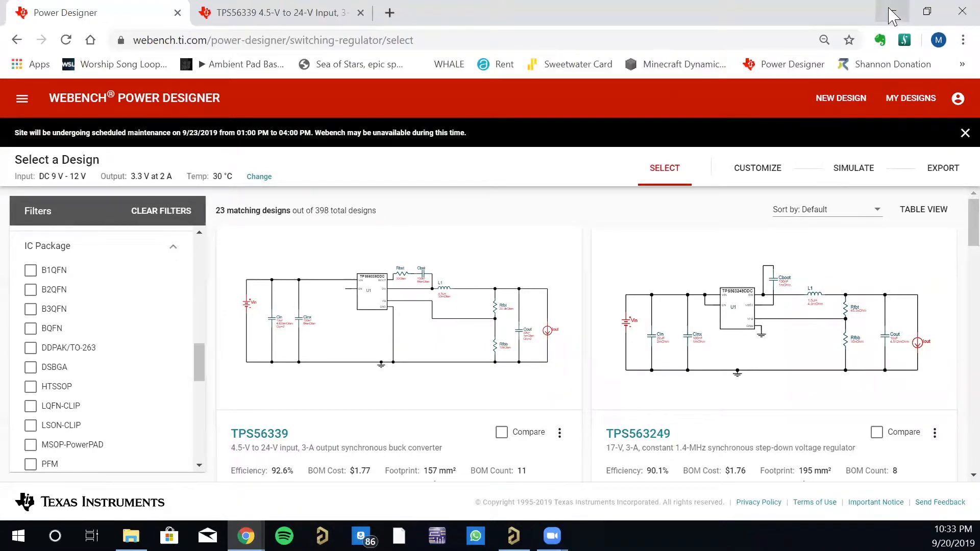
# Switch back to Altium Designer and examine the 3.3V Regulation circuit around the TPS562208DDCR on the MCU_Support schematic
pyautogui.click(893, 16)
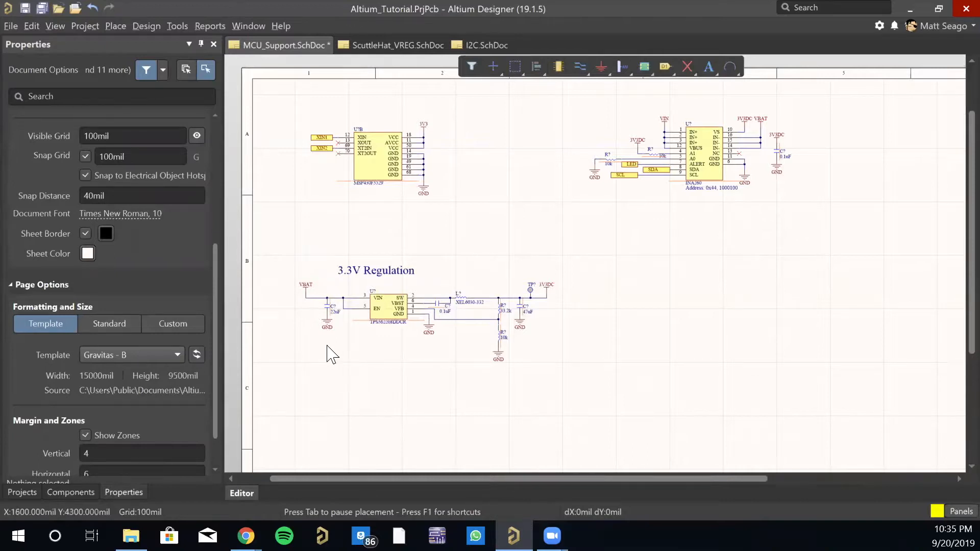
pyautogui.keyDown('ctrl'); pyautogui.scroll(2, 329, 351); pyautogui.keyUp('ctrl')
pyautogui.moveTo(350, 345); pyautogui.dragTo(415, 319, button='right')
pyautogui.keyDown('ctrl'); pyautogui.scroll(1, 415, 319); pyautogui.keyUp('ctrl')
pyautogui.moveTo(471, 297); pyautogui.dragTo(442, 319, button='right')
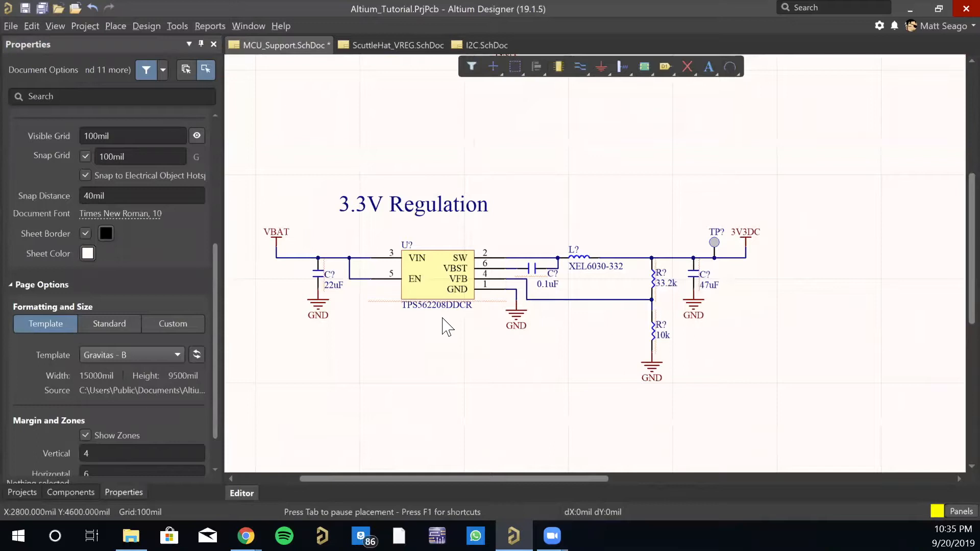
pyautogui.moveTo(523, 347); pyautogui.dragTo(553, 337, button='right')
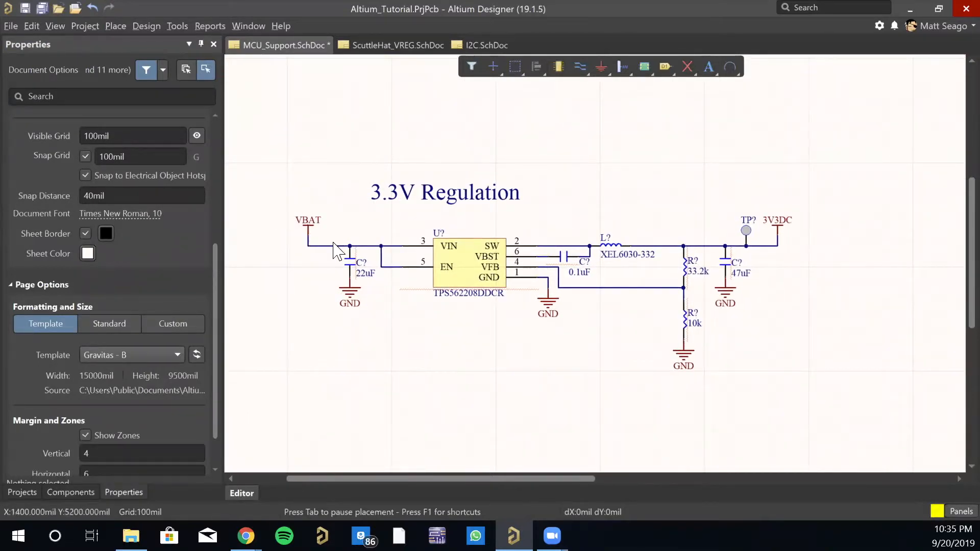
pyautogui.moveTo(449, 361); pyautogui.dragTo(414, 380, button='right')
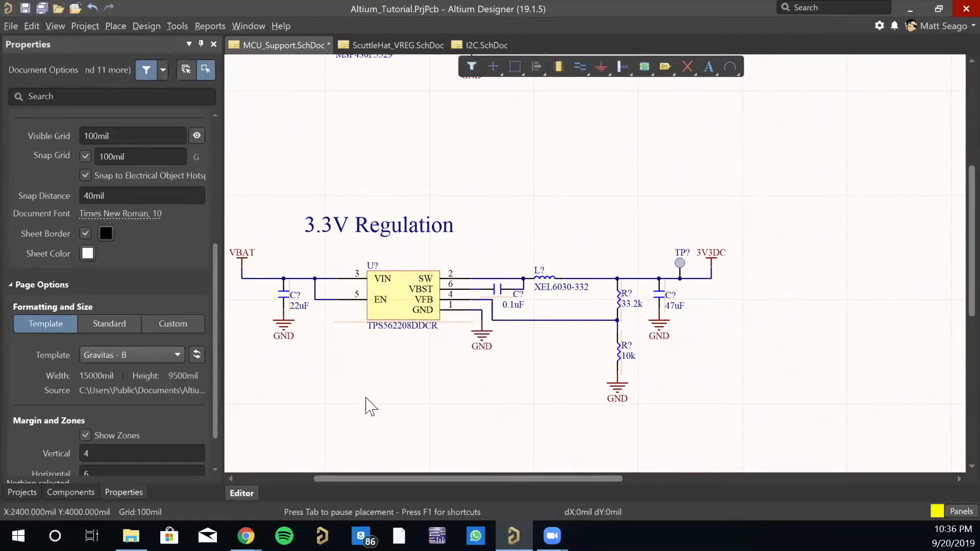
pyautogui.moveTo(448, 378); pyautogui.dragTo(510, 371, button='right')
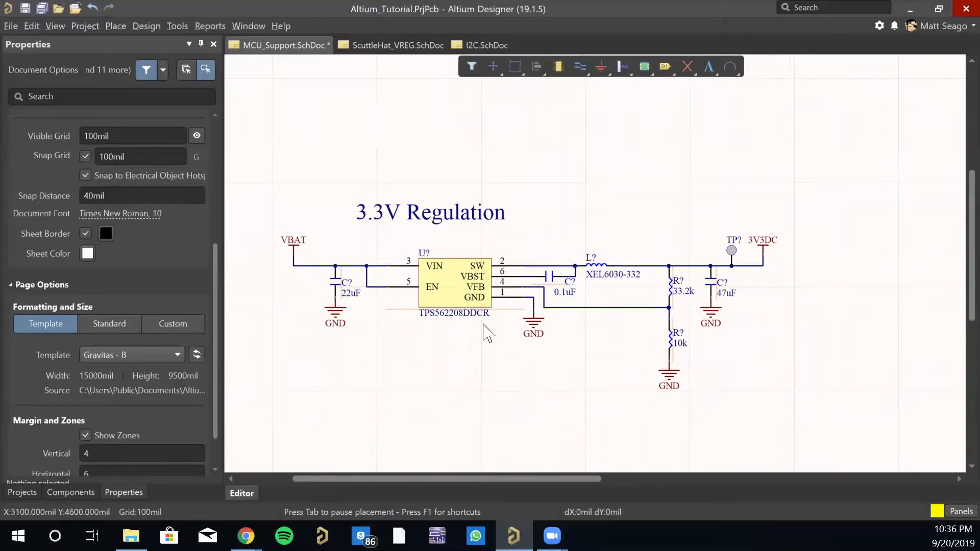
# Inspect the XEL6030-332 inductor's footprint in the 3.3V Regulation circuit, comparing its 2D and 3D previews
pyautogui.moveTo(522, 384); pyautogui.dragTo(527, 373, button='right')
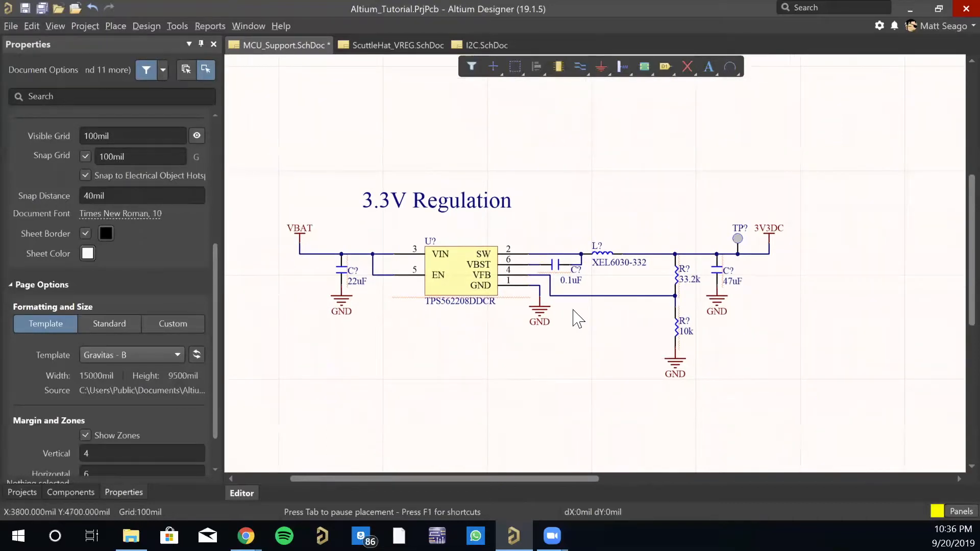
pyautogui.click(605, 265)
pyautogui.click(605, 263)
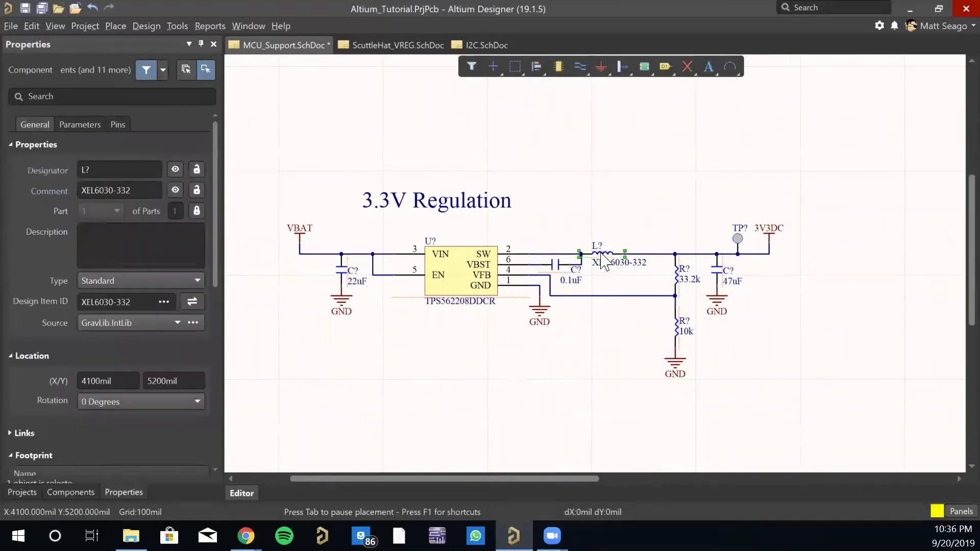
pyautogui.scroll(-5, 60, 403)
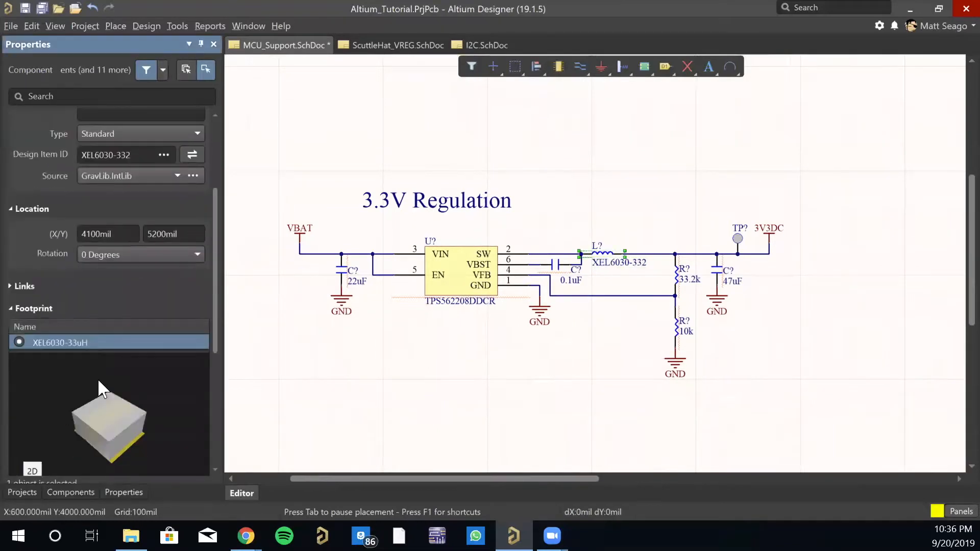
pyautogui.scroll(-4, 98, 381)
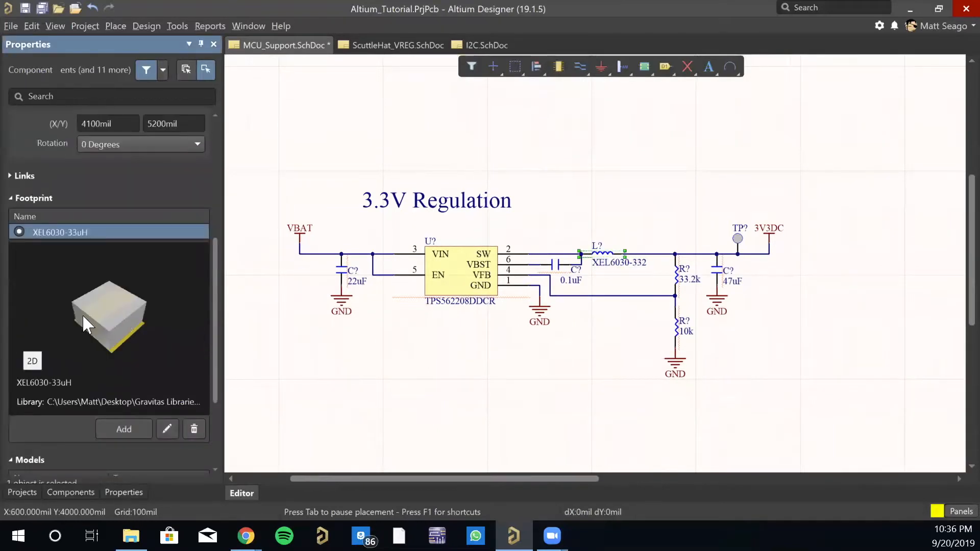
pyautogui.click(32, 361)
pyautogui.click(31, 360)
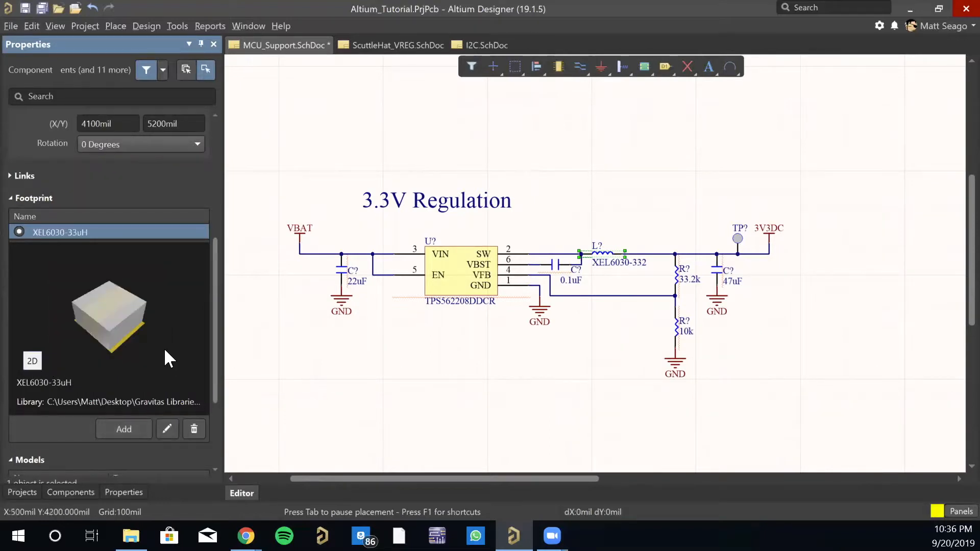
pyautogui.scroll(3, 96, 182)
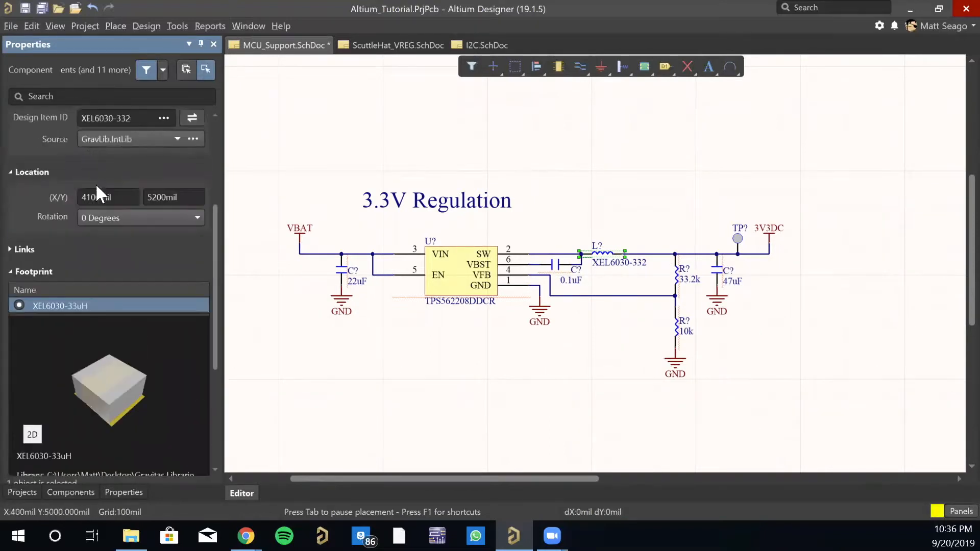
pyautogui.scroll(-2, 66, 348)
pyautogui.click(31, 398)
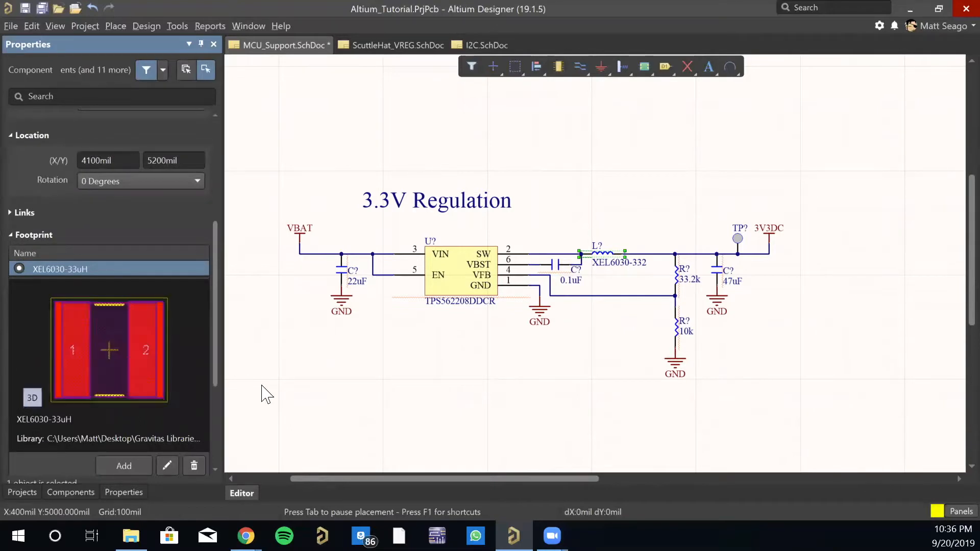
pyautogui.click(30, 398)
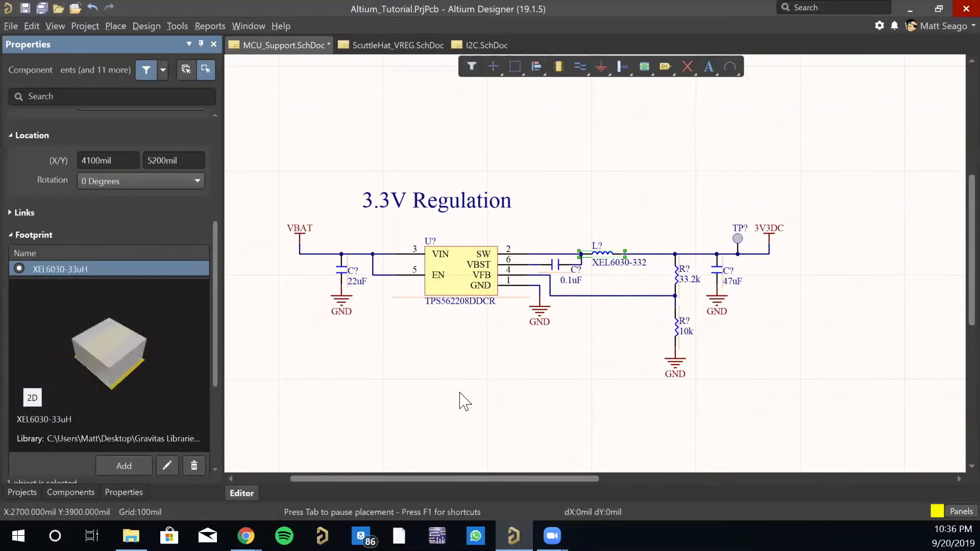
# Inspect the TPS562208DDCR regulator's footprint in the 2D and 3D previews, then clear the selection
pyautogui.click(464, 400)
pyautogui.click(467, 284)
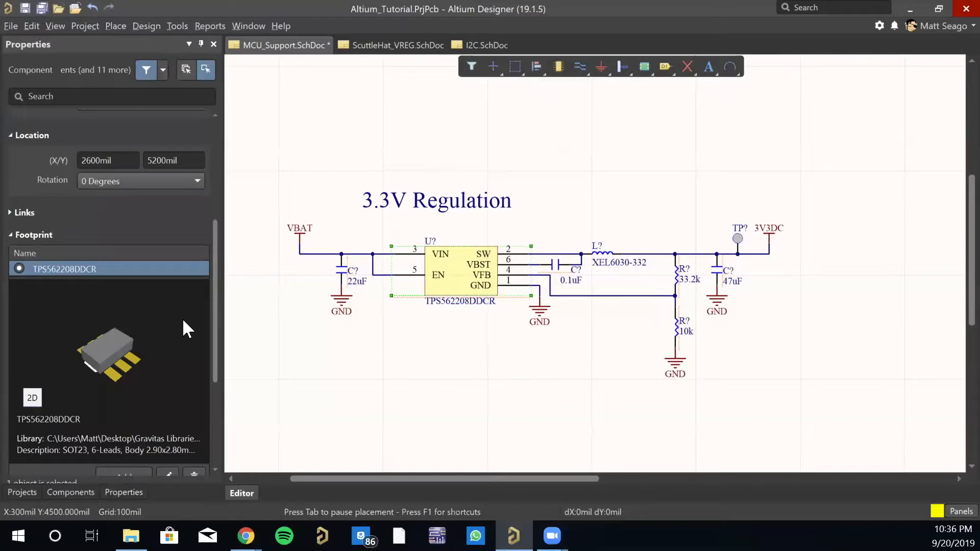
pyautogui.click(32, 398)
pyautogui.click(35, 396)
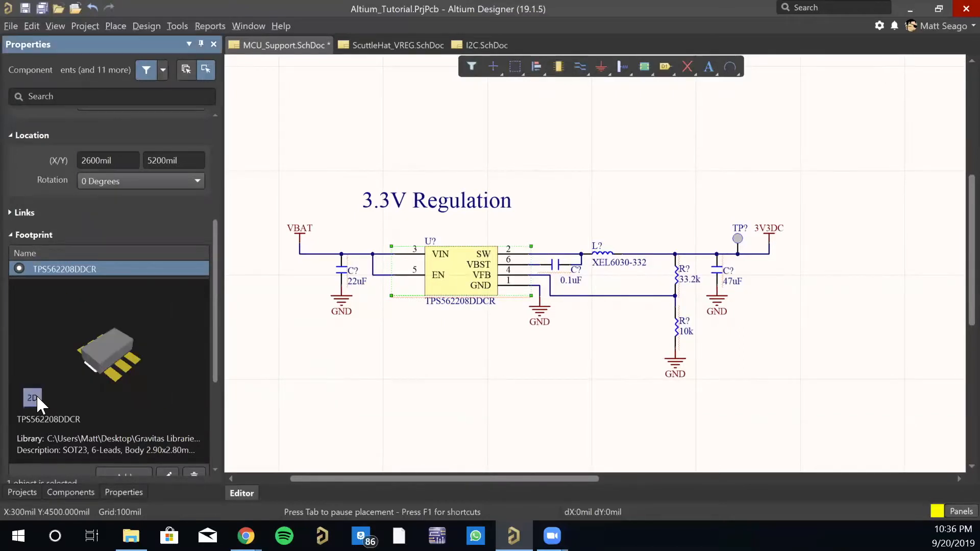
pyautogui.click(470, 360)
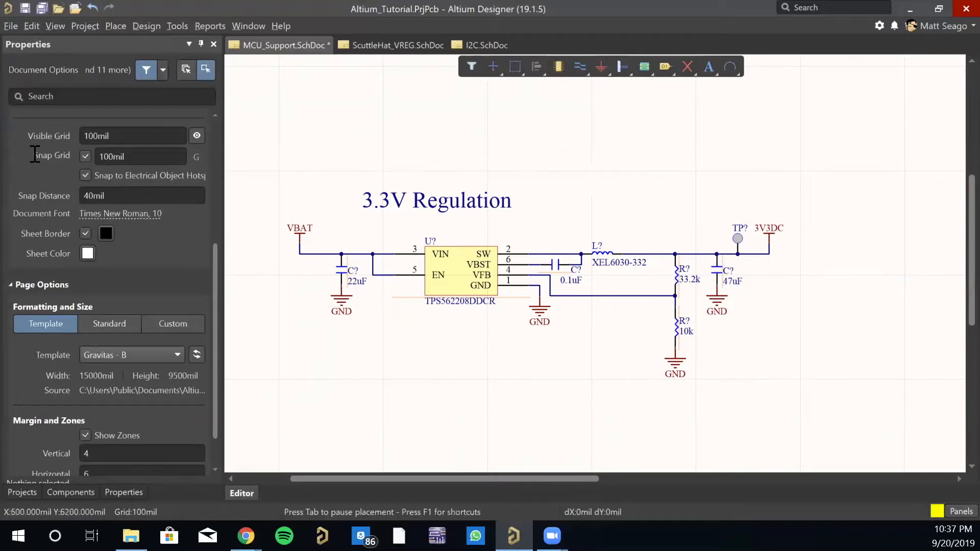
pyautogui.moveTo(608, 379); pyautogui.dragTo(627, 402, button='right')
pyautogui.rightClick(628, 402)
pyautogui.click(533, 402)
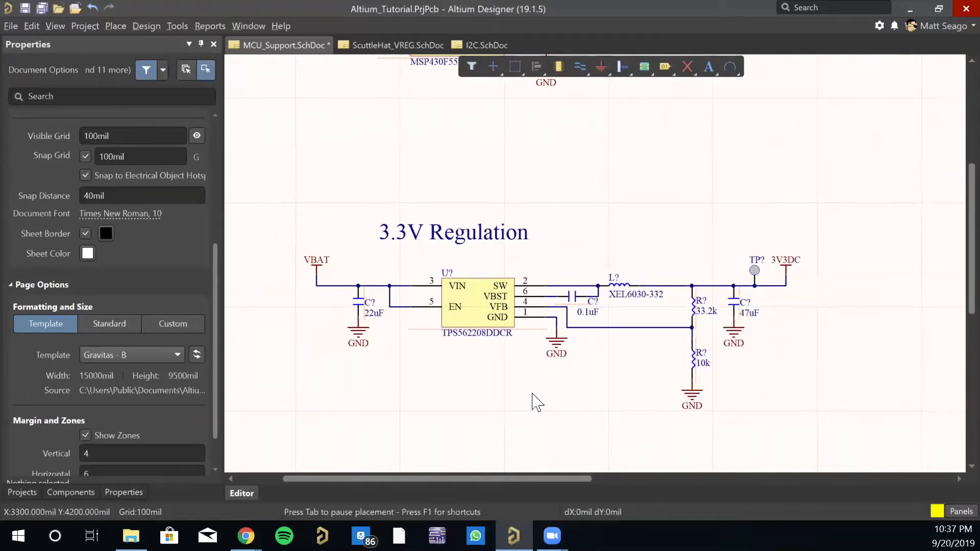
pyautogui.moveTo(582, 396); pyautogui.dragTo(603, 364, button='right')
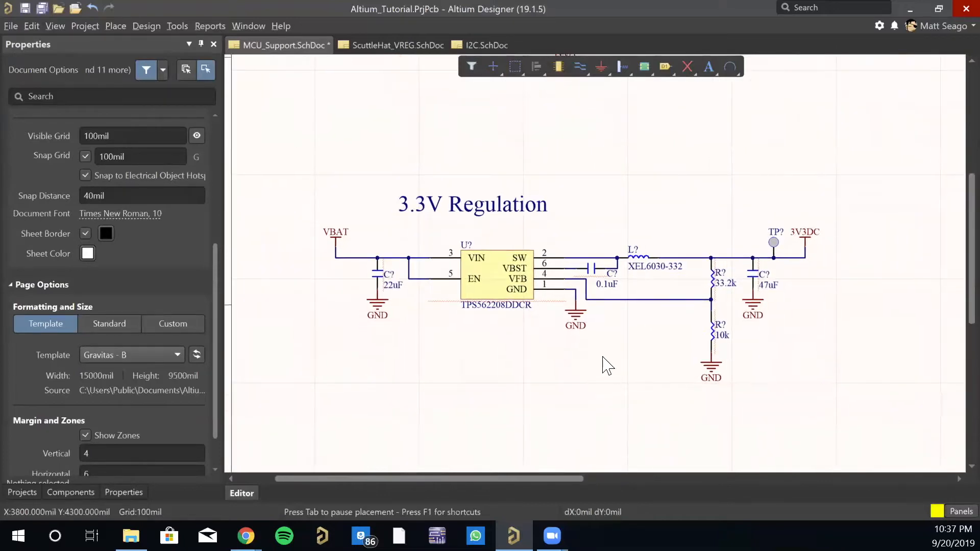
pyautogui.moveTo(572, 396); pyautogui.dragTo(542, 384, button='right')
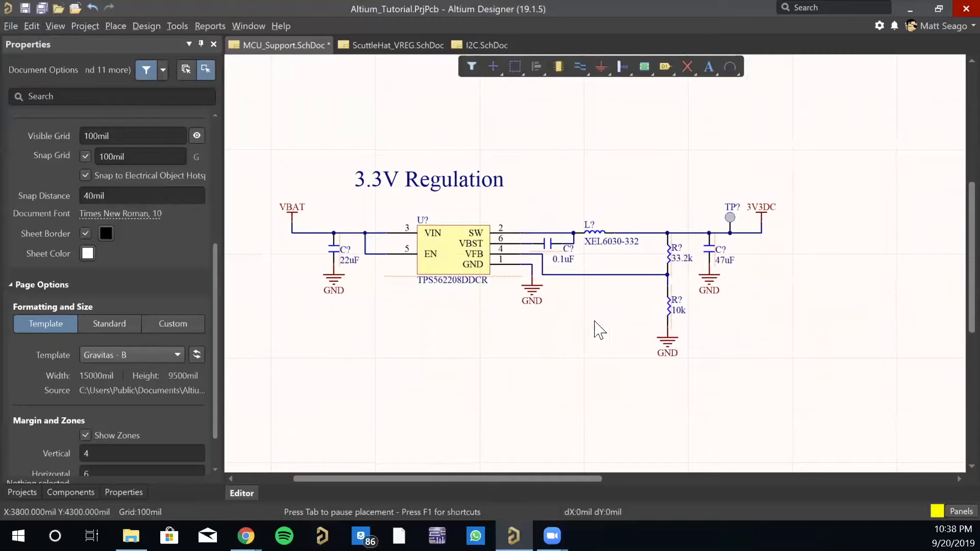
# Examine the INA260 circuit on the MCU_Support schematic, including its supply, address, I2C and ground connections
pyautogui.keyDown('ctrl'); pyautogui.scroll(-1, 619, 324); pyautogui.keyUp('ctrl')
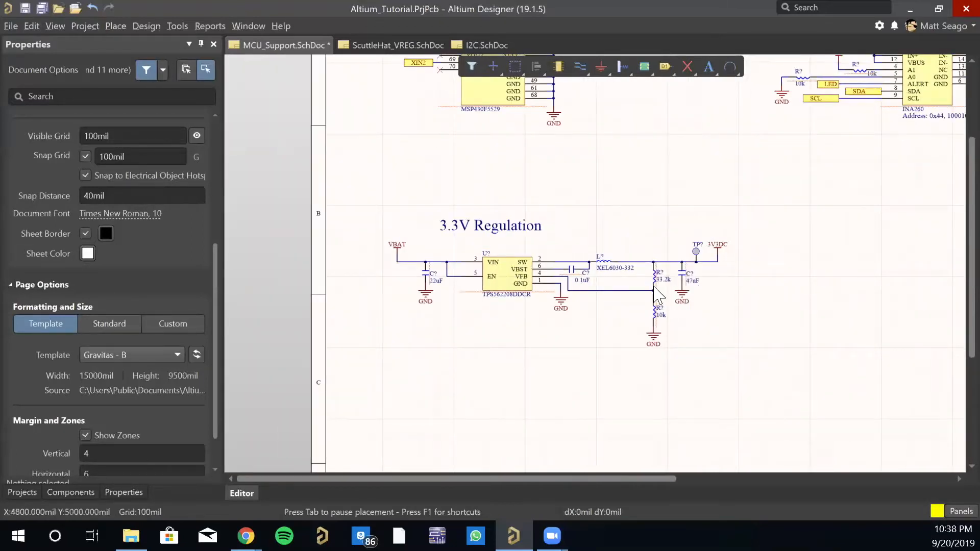
pyautogui.moveTo(701, 326); pyautogui.dragTo(664, 366, button='right')
pyautogui.moveTo(715, 303); pyautogui.dragTo(729, 373, button='right')
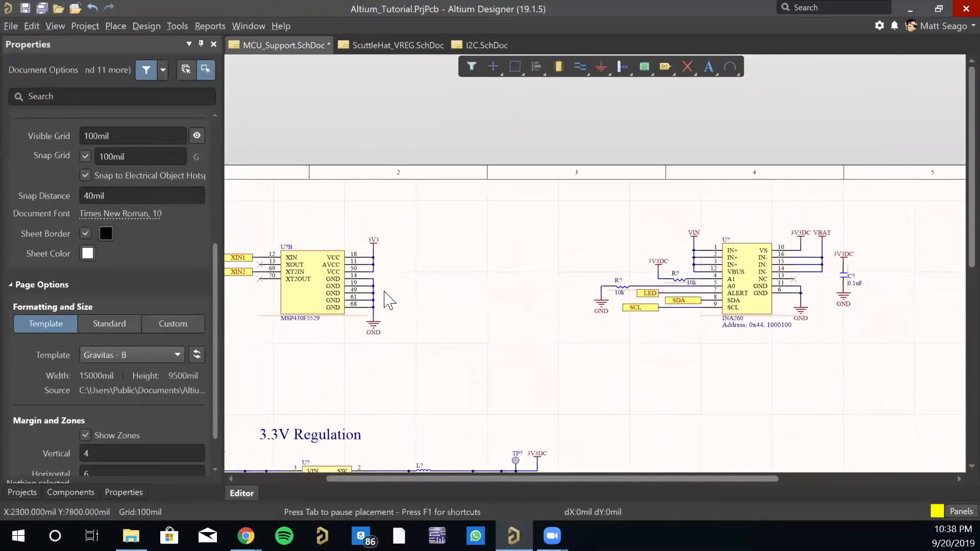
pyautogui.moveTo(545, 339); pyautogui.dragTo(385, 345, button='right')
pyautogui.keyDown('ctrl'); pyautogui.scroll(1, 642, 326); pyautogui.keyUp('ctrl')
pyautogui.keyDown('ctrl'); pyautogui.scroll(2, 597, 317); pyautogui.keyUp('ctrl')
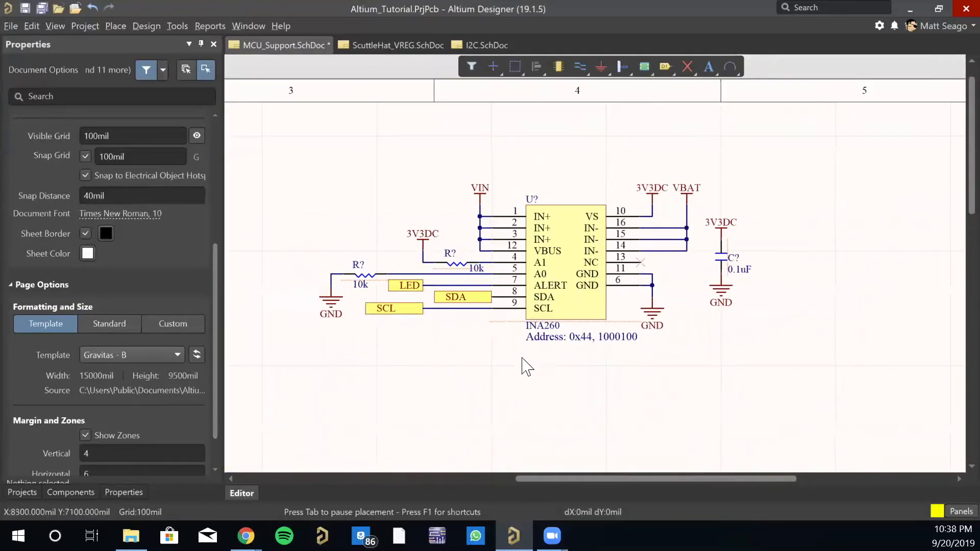
pyautogui.moveTo(487, 399); pyautogui.dragTo(516, 414, button='right')
pyautogui.keyDown('ctrl'); pyautogui.scroll(-1, 520, 381); pyautogui.keyUp('ctrl')
pyautogui.keyDown('ctrl'); pyautogui.scroll(-1, 520, 381); pyautogui.keyUp('ctrl')
pyautogui.moveTo(519, 360); pyautogui.dragTo(482, 373, button='right')
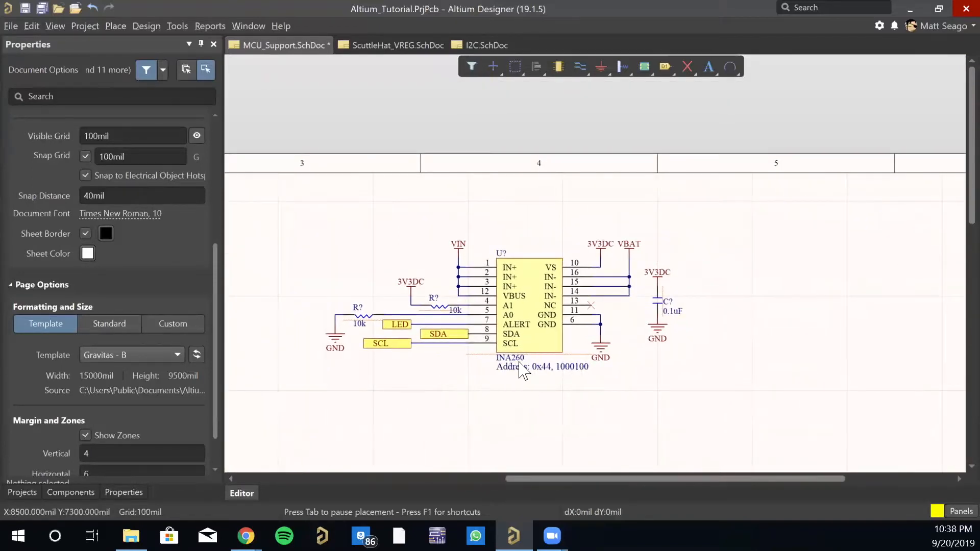
pyautogui.keyDown('ctrl'); pyautogui.scroll(2, 462, 342); pyautogui.keyUp('ctrl')
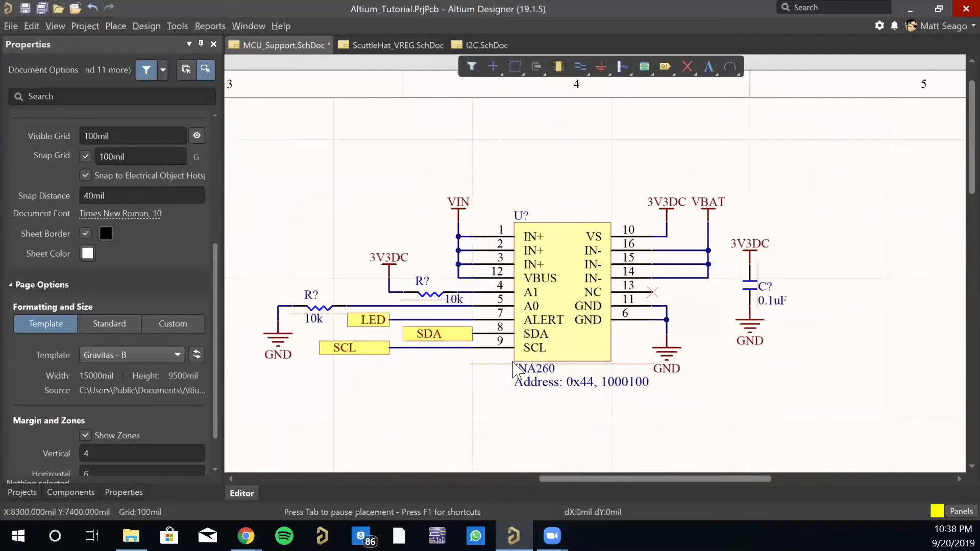
pyautogui.moveTo(485, 384); pyautogui.dragTo(503, 392, button='right')
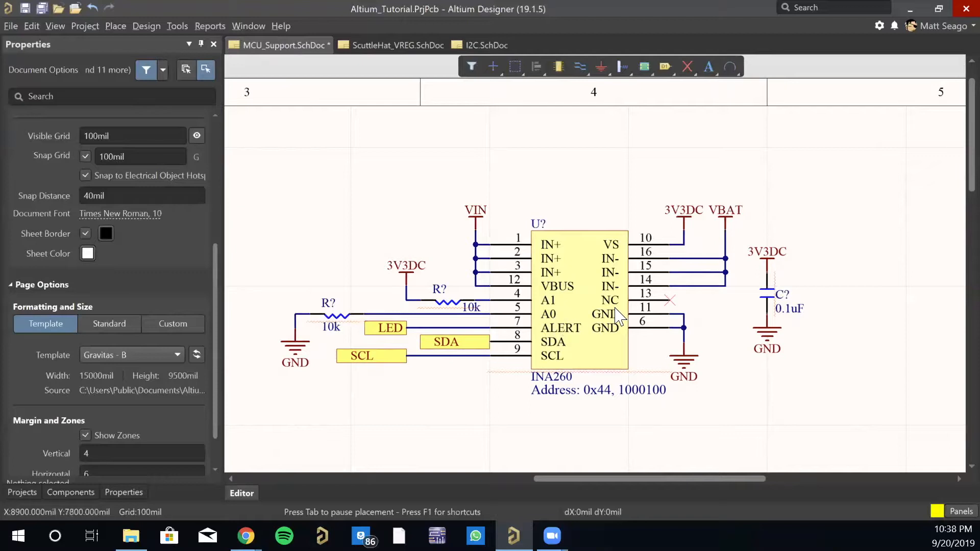
pyautogui.click(684, 225)
pyautogui.click(684, 327)
pyautogui.moveTo(560, 330)
pyautogui.moveTo(538, 348)
pyautogui.moveTo(464, 422); pyautogui.dragTo(431, 381, button='right')
pyautogui.moveTo(499, 380); pyautogui.dragTo(454, 385, button='right')
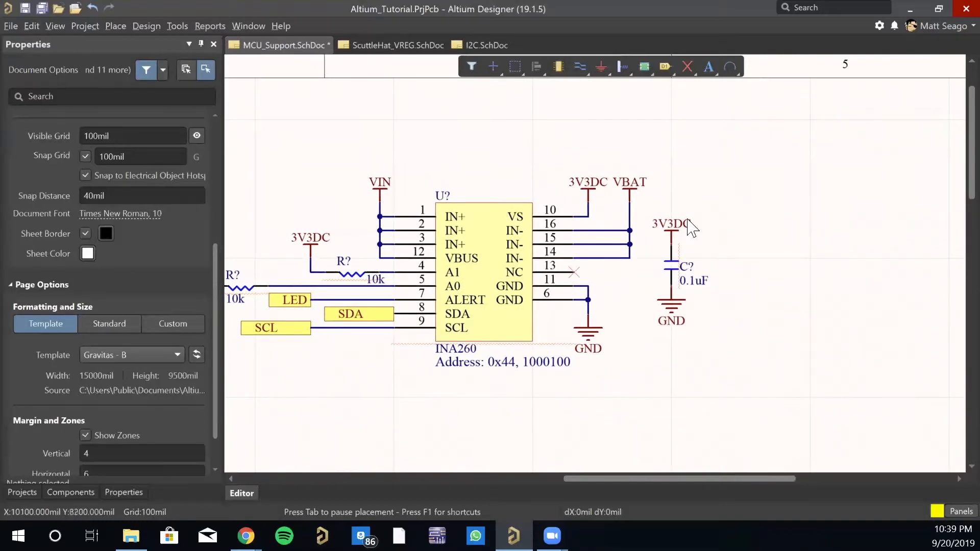
pyautogui.moveTo(619, 379); pyautogui.dragTo(710, 396, button='right')
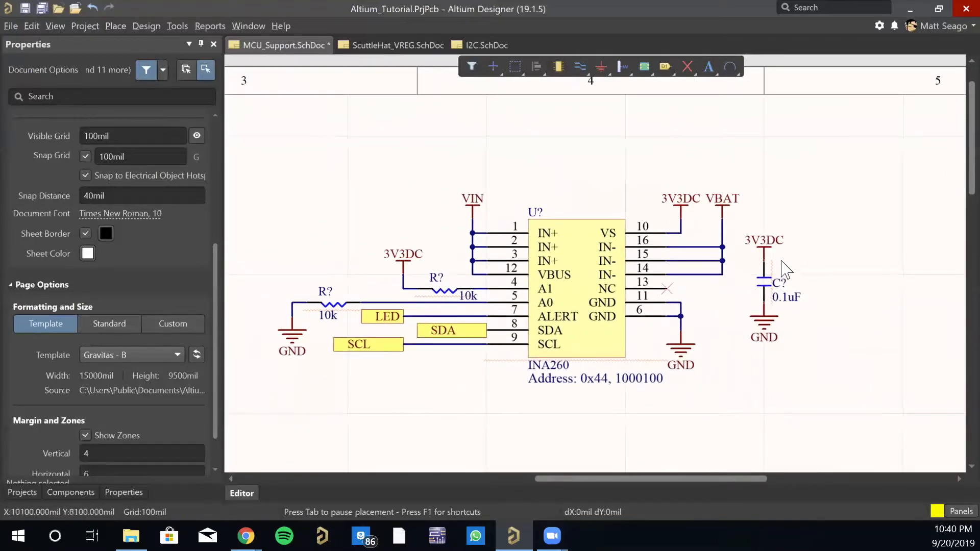
# Check the footprint of the 0.1uF decoupling capacitor beside the INA260 and clear the selection
pyautogui.click(764, 280)
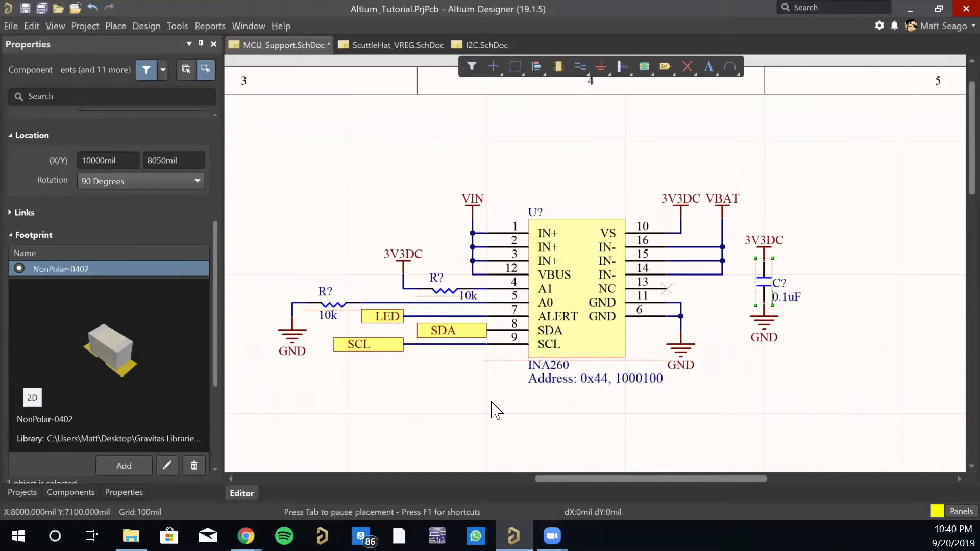
pyautogui.click(495, 411)
pyautogui.moveTo(448, 407); pyautogui.dragTo(495, 385, button='right')
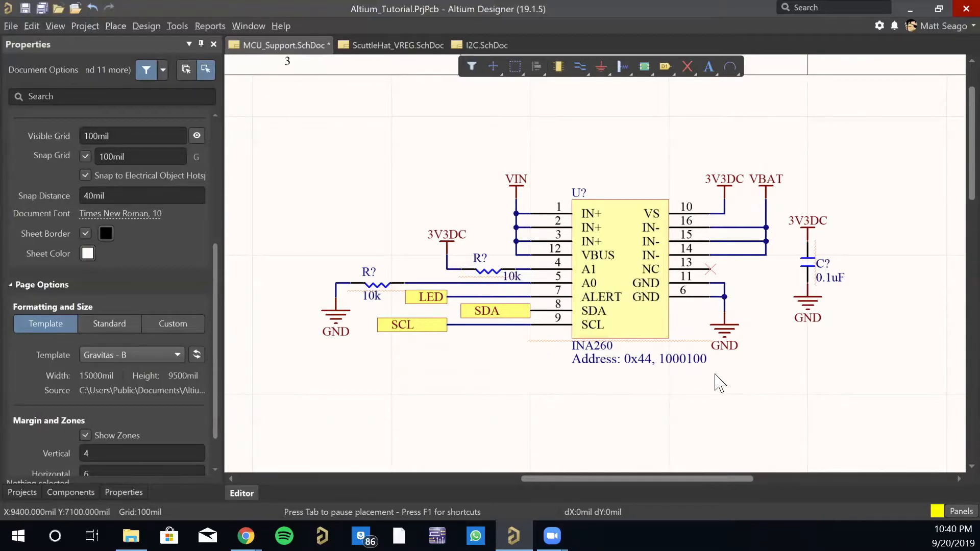
pyautogui.moveTo(573, 374); pyautogui.dragTo(533, 352, button='right')
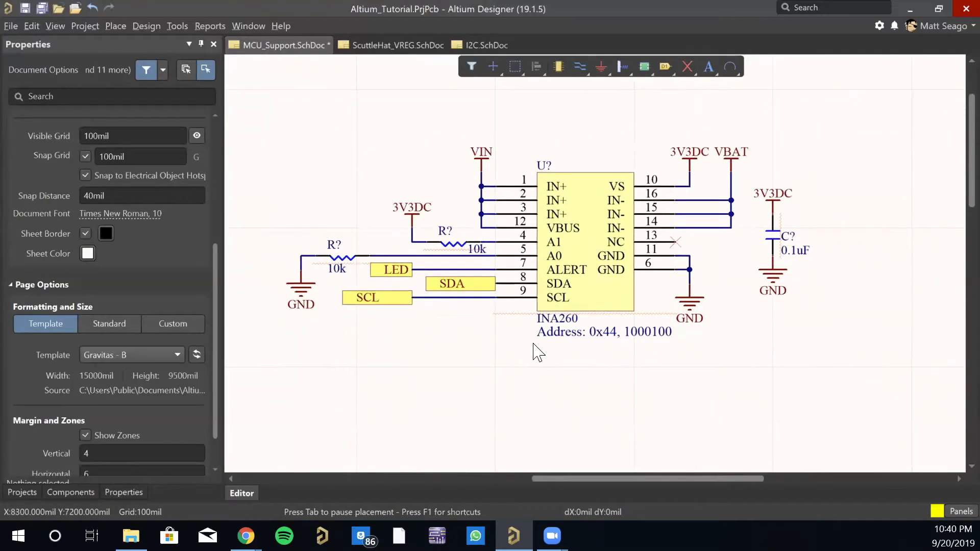
pyautogui.keyDown('ctrl'); pyautogui.scroll(-5, 532, 347); pyautogui.keyUp('ctrl')
pyautogui.moveTo(574, 411); pyautogui.dragTo(706, 282, button='right')
pyautogui.moveTo(689, 327); pyautogui.dragTo(712, 349, button='right')
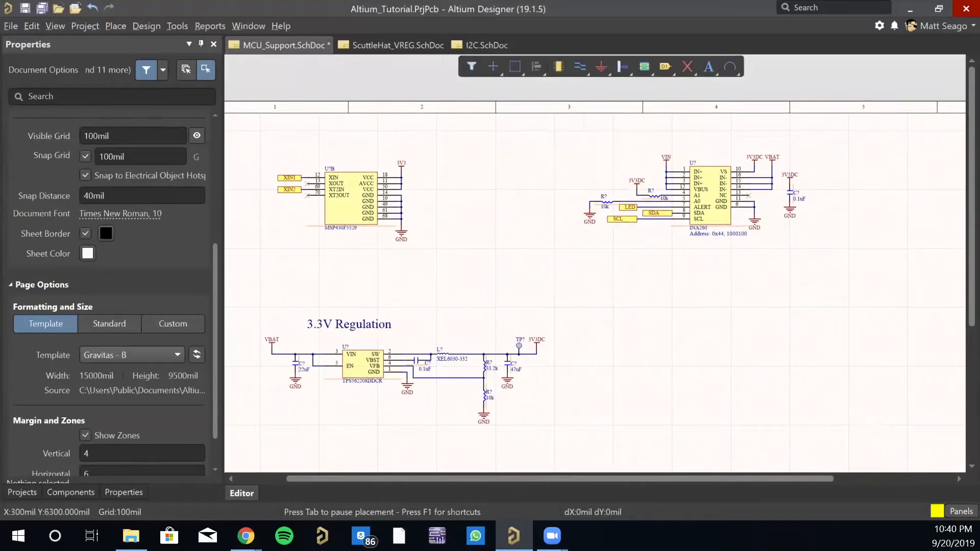
# Switch to Chrome, view Mouser's RAPC712X picture in the image results, then close the tab and return to Altium Designer
pyautogui.hotkey('alt', 'Tab')
pyautogui.scroll(-5, 338, 376)
pyautogui.scroll(1, 337, 376)
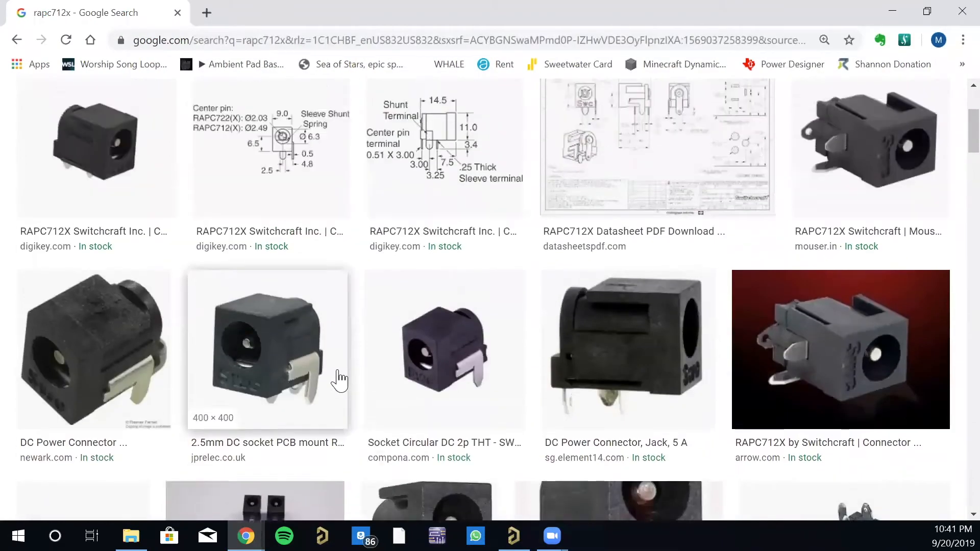
pyautogui.scroll(1, 337, 377)
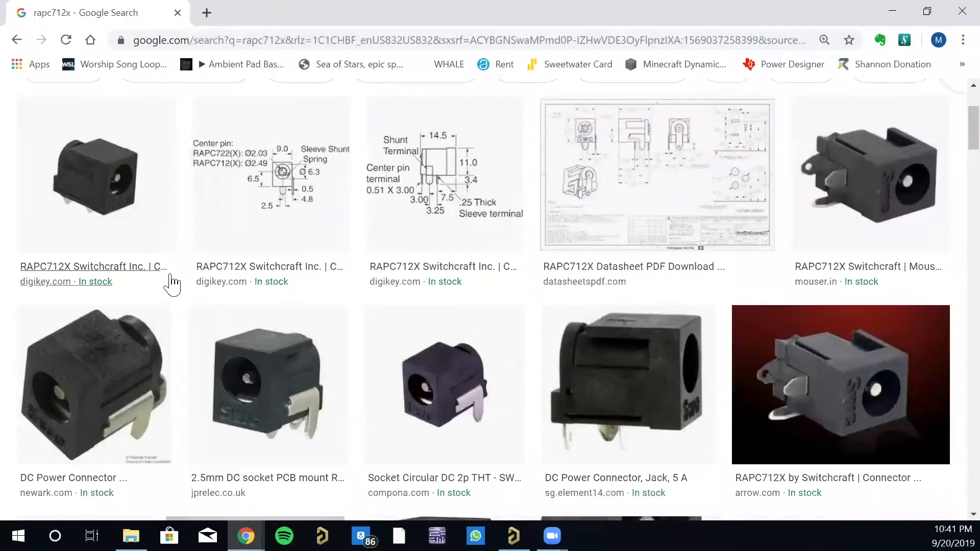
pyautogui.click(877, 199)
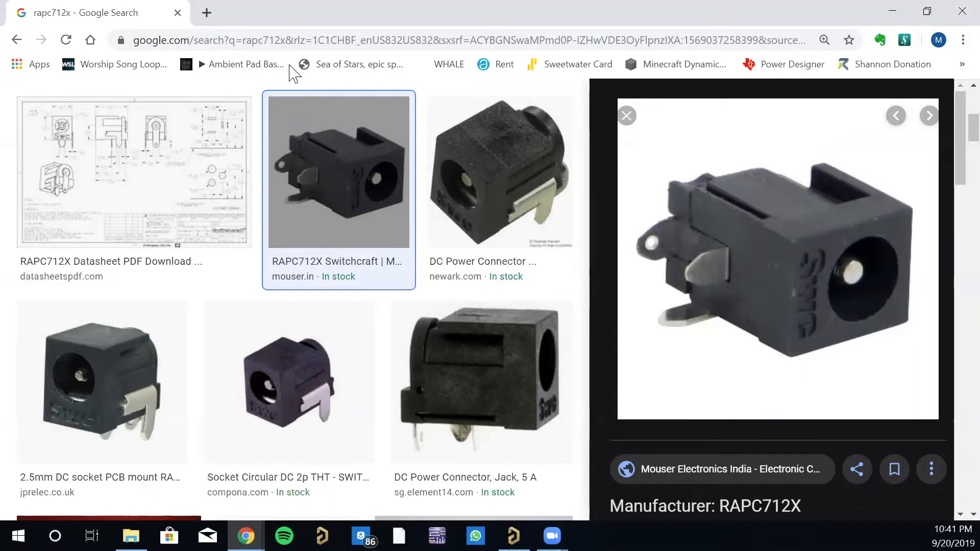
pyautogui.click(177, 13)
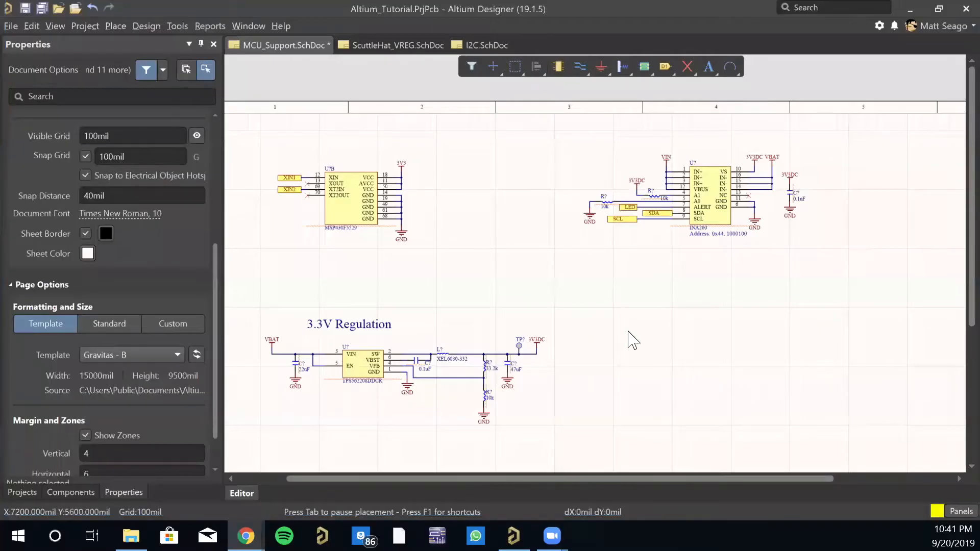
# Look through the GravLib.IntLib component list and open Manufacturer Part Search
pyautogui.moveTo(629, 331); pyautogui.dragTo(759, 330, button='right')
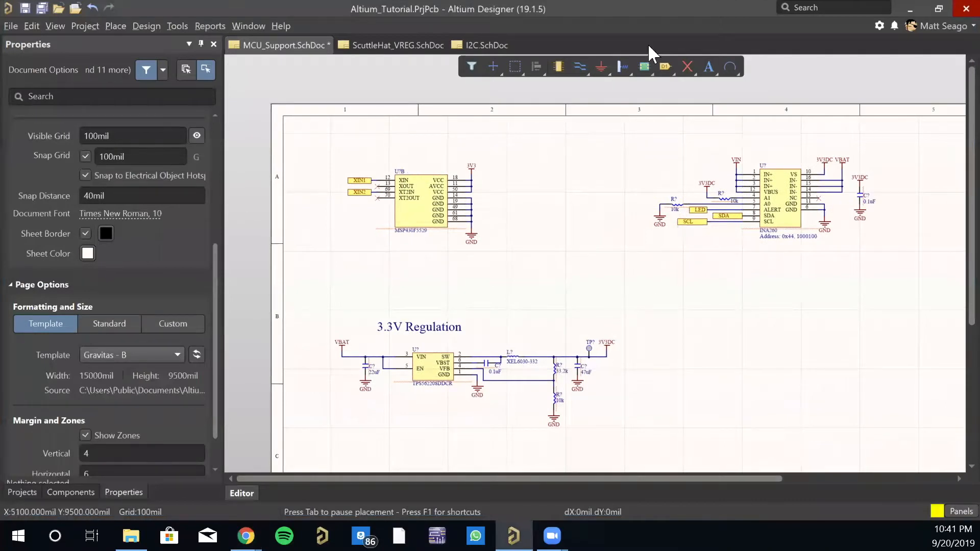
pyautogui.click(559, 66)
pyautogui.scroll(-3, 176, 256)
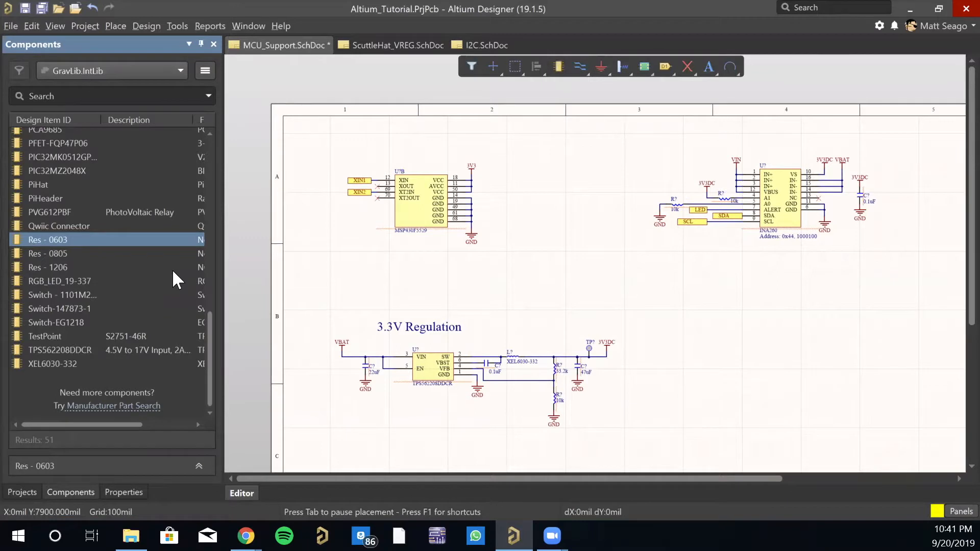
pyautogui.scroll(10, 82, 225)
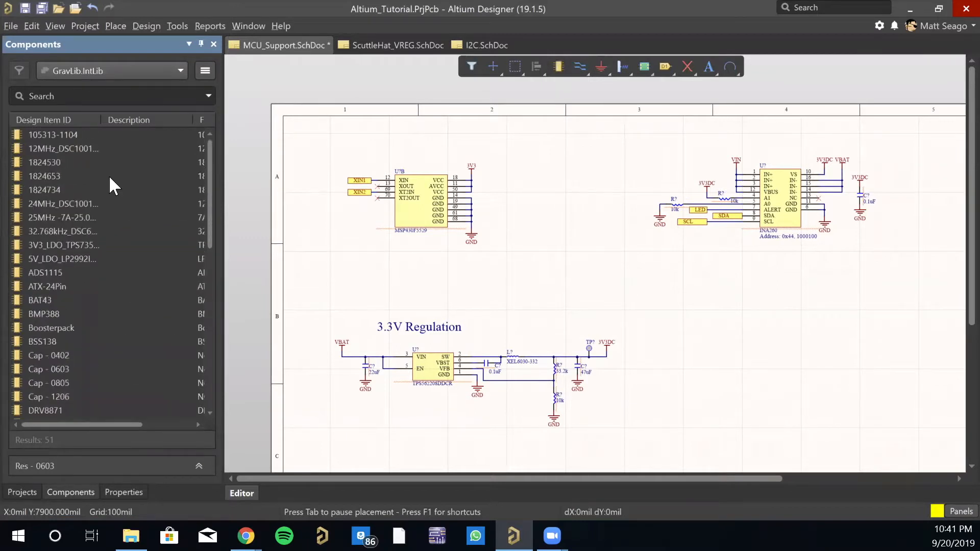
pyautogui.scroll(-10, 98, 297)
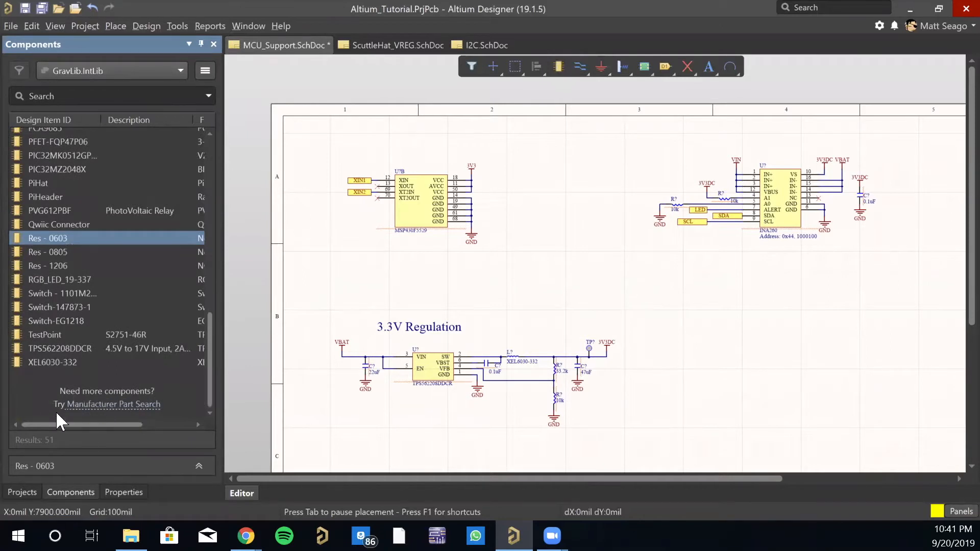
pyautogui.click(111, 405)
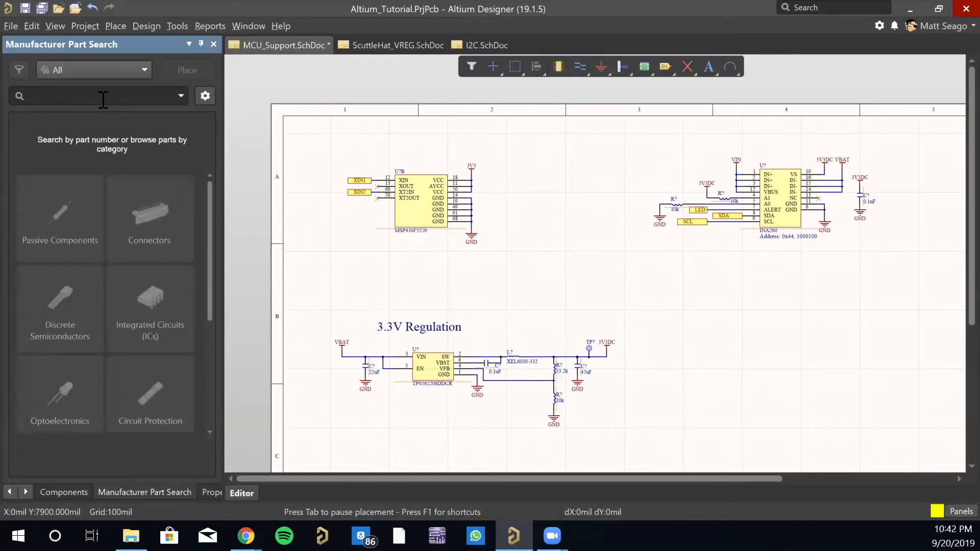
# Find rapc712x in Manufacturer Part Search and place the Switchcraft RAPC712X power jack below the INA260 circuit
pyautogui.click(90, 92)
pyautogui.press('Return')
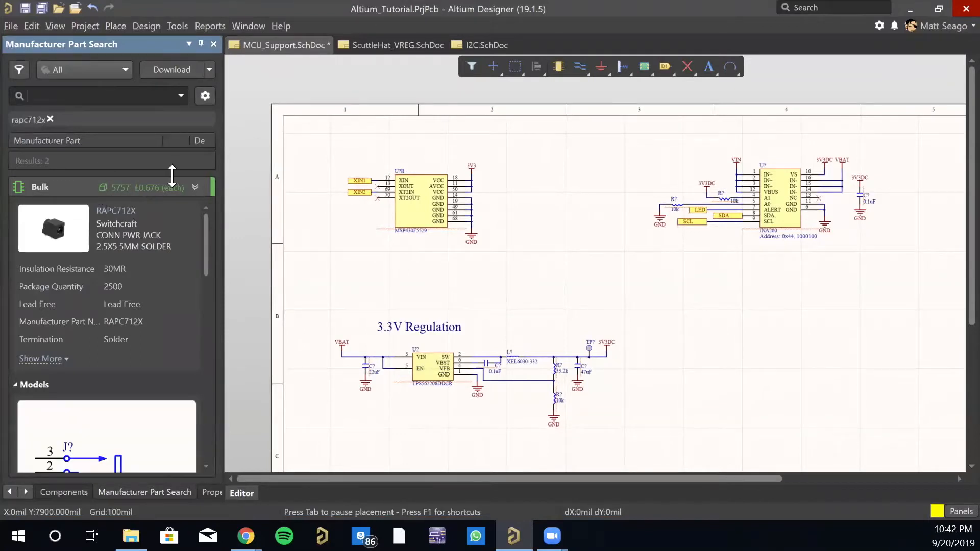
pyautogui.click(194, 183)
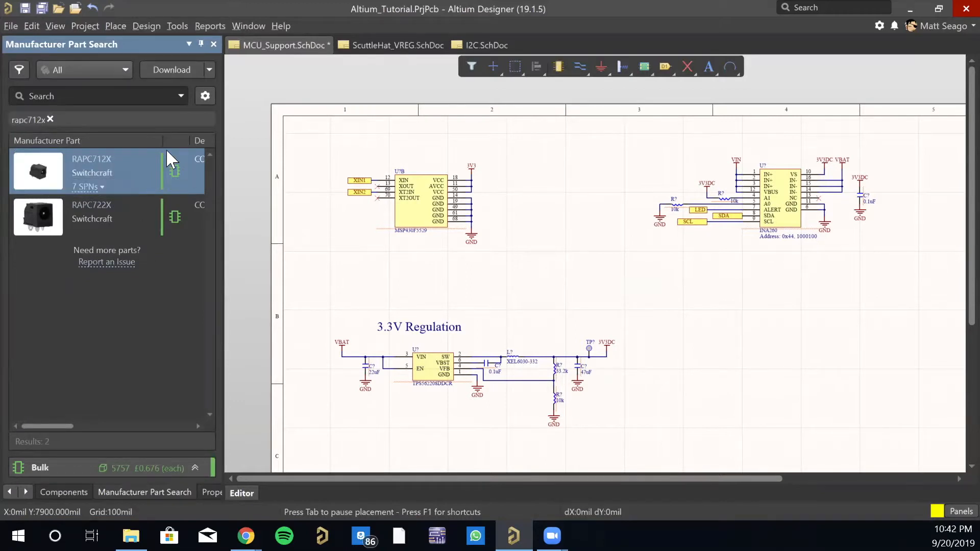
pyautogui.moveTo(53, 172); pyautogui.dragTo(261, 176)
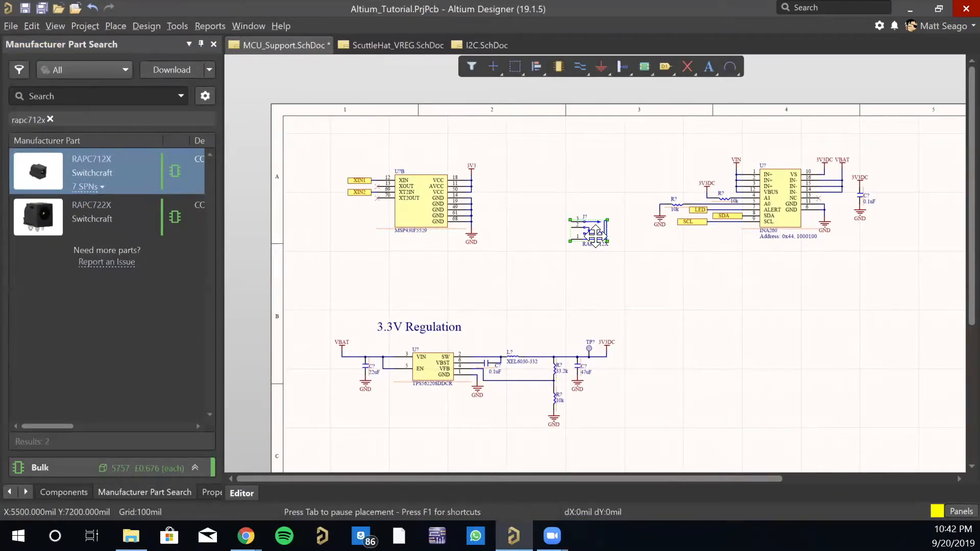
pyautogui.click(768, 351)
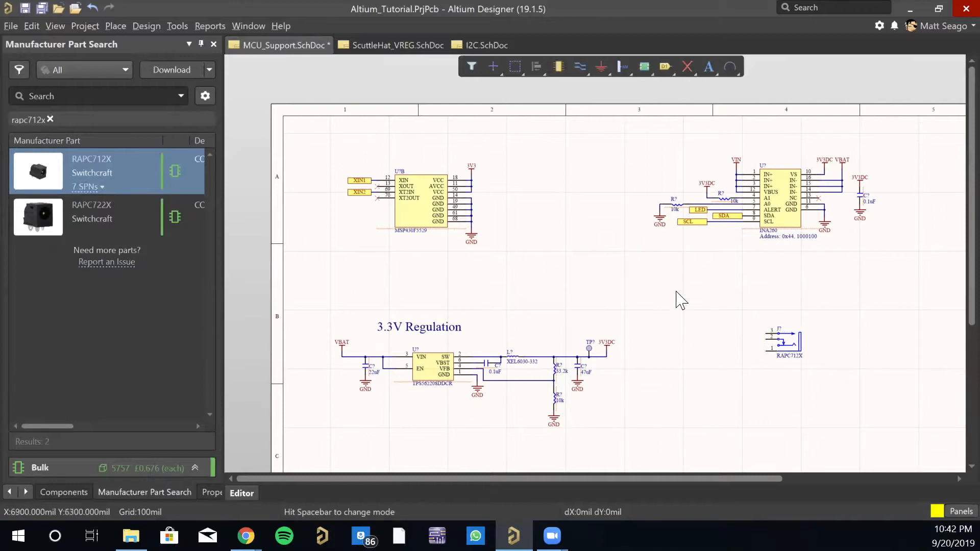
# Check the 2D and 3D footprint of the RAPC712X power jack and clear the selection
pyautogui.moveTo(678, 298); pyautogui.dragTo(558, 269, button='right')
pyautogui.click(628, 311)
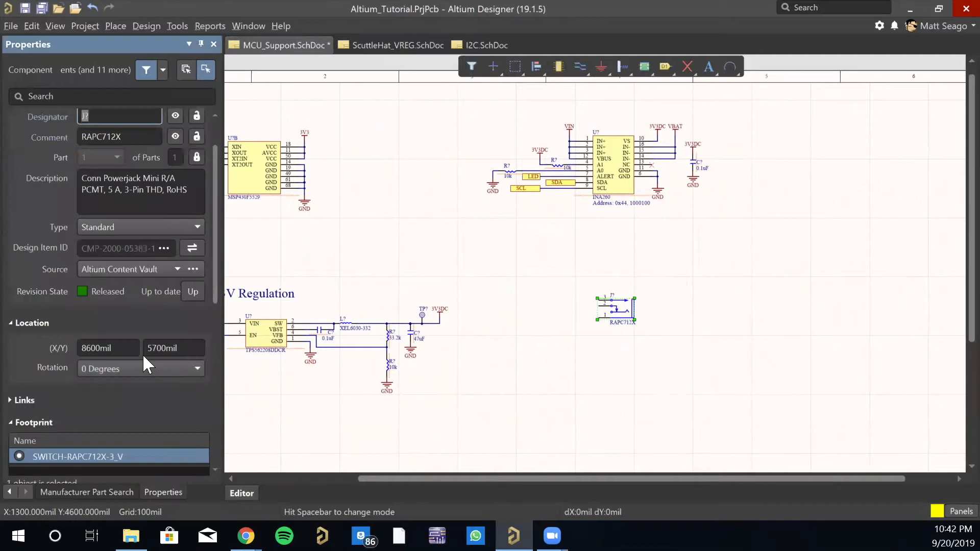
pyautogui.scroll(-5, 182, 401)
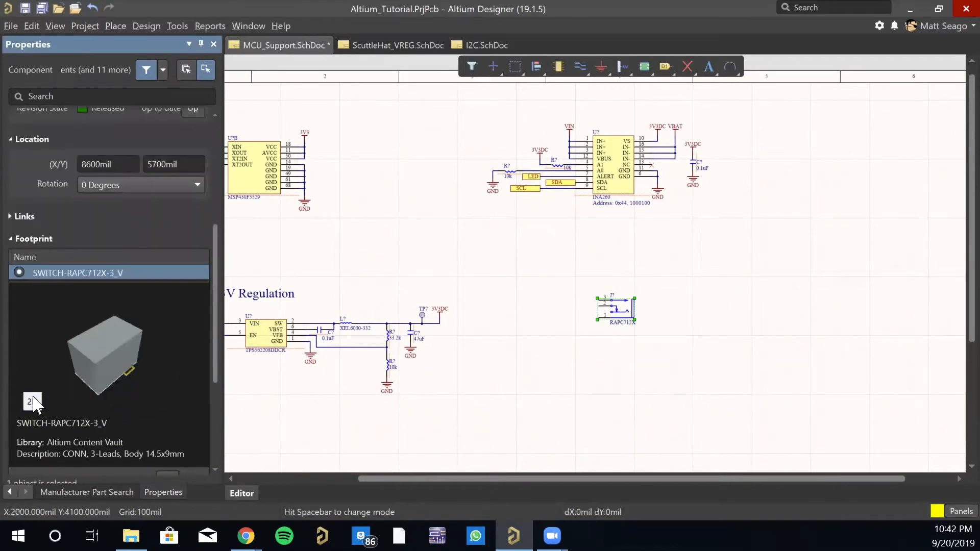
pyautogui.click(32, 402)
pyautogui.click(32, 402)
pyautogui.click(32, 401)
pyautogui.click(33, 401)
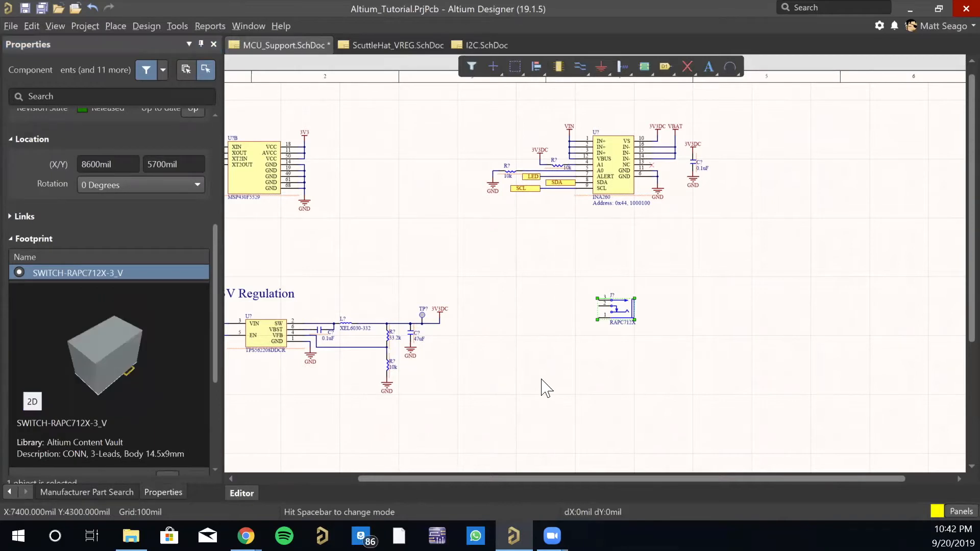
pyautogui.click(542, 380)
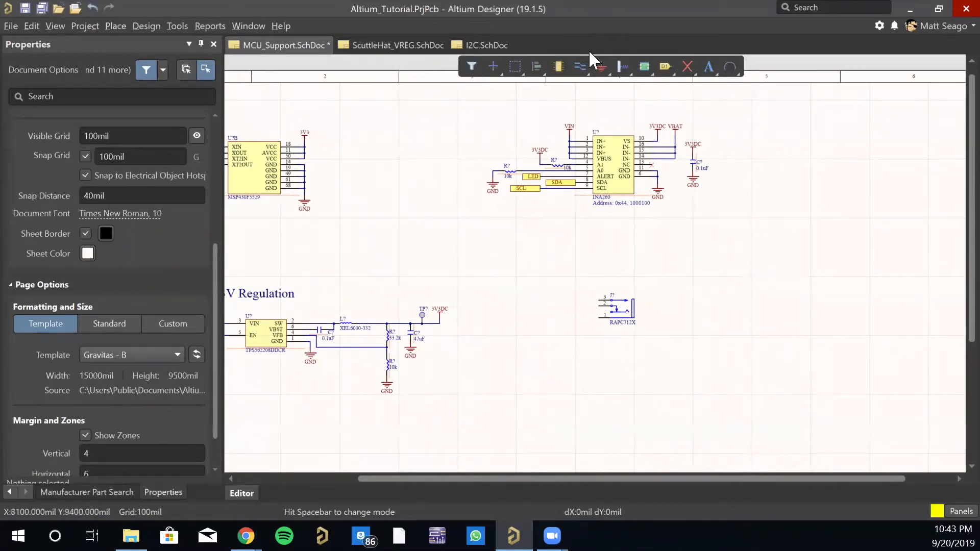
# Place a GND power port beside the RAPC712X jack and wire it to pins 3 and 2
pyautogui.click(602, 66)
pyautogui.click(560, 305)
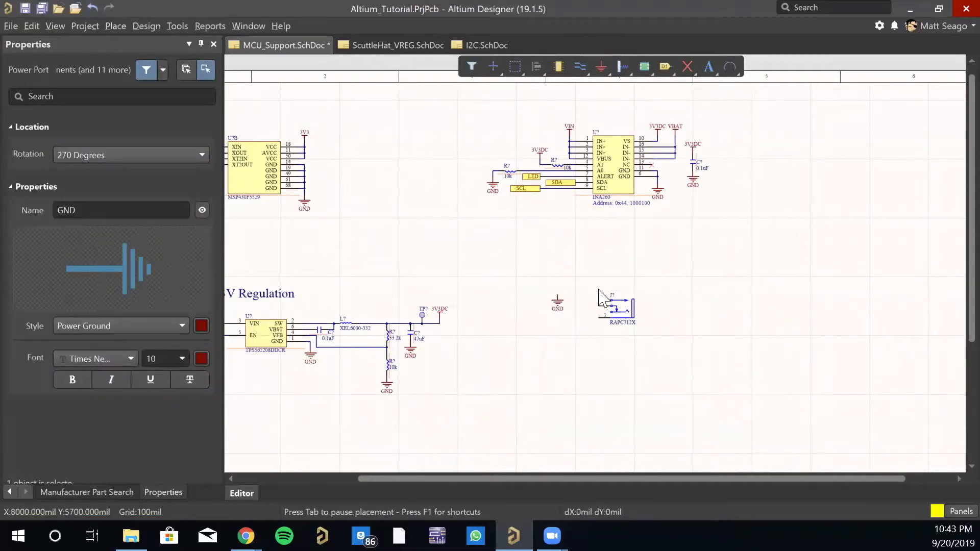
pyautogui.press('Escape')
pyautogui.hotkey('ctrl', 'w')
pyautogui.click(557, 296)
pyautogui.click(598, 298)
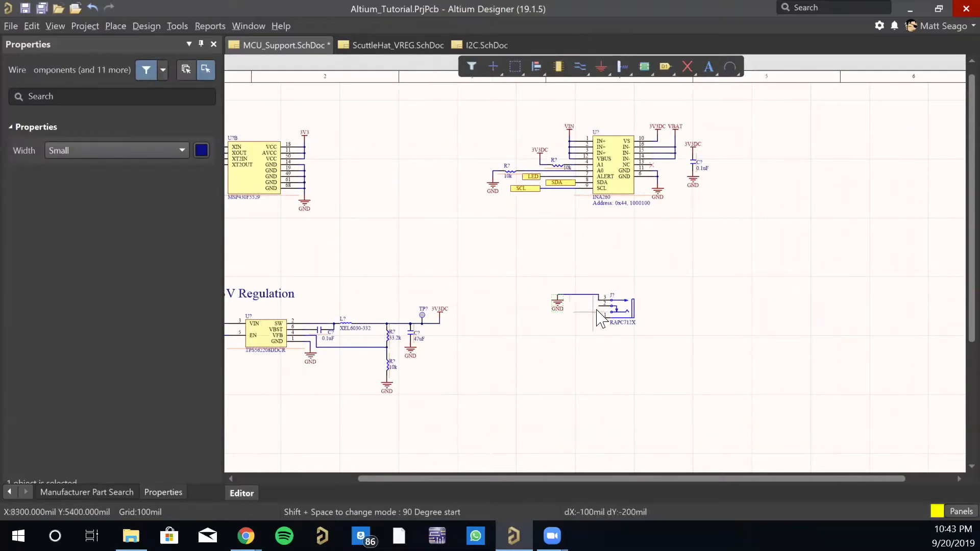
pyautogui.click(582, 295)
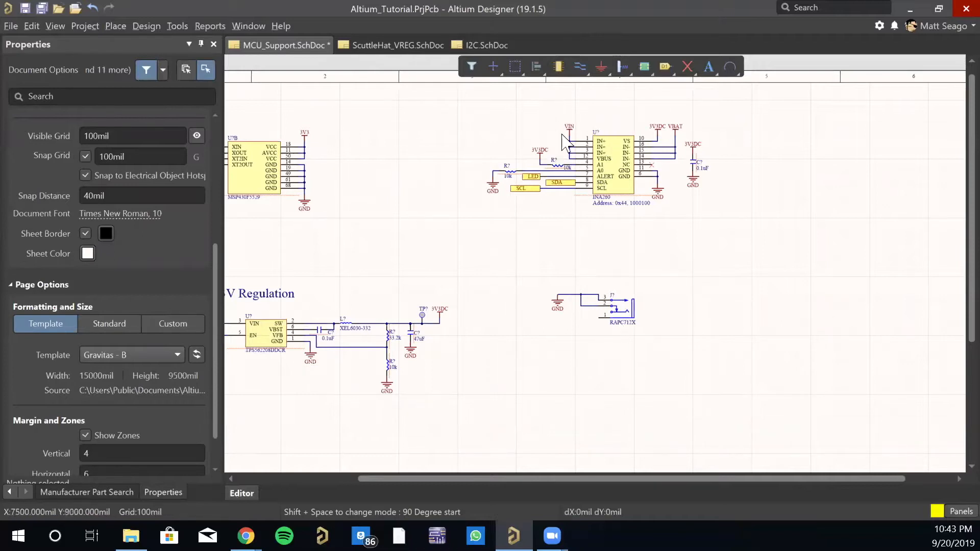
# Copy the INA260 circuit's VIN power port beside the RAPC712X jack and wire it to pin 1
pyautogui.click(570, 129)
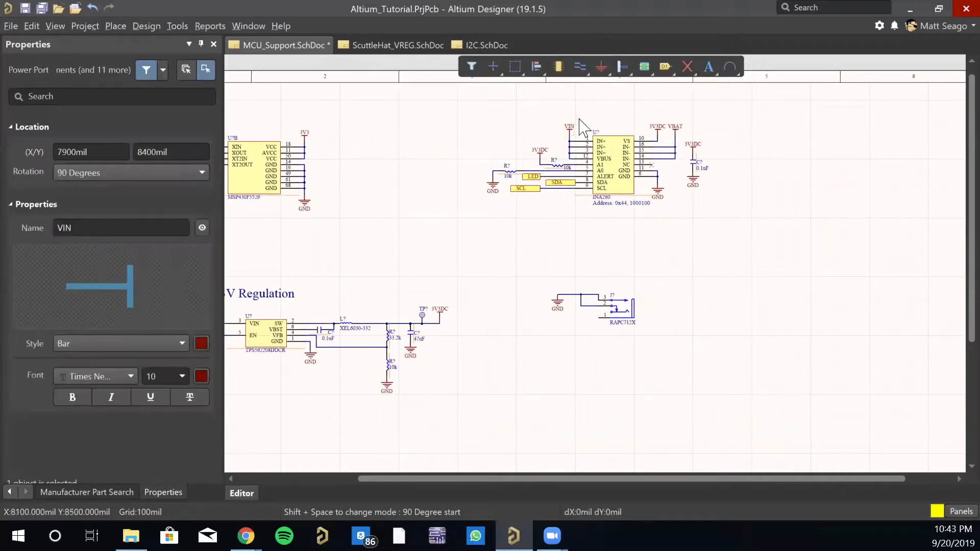
pyautogui.moveTo(577, 121); pyautogui.dragTo(561, 327)
pyautogui.click(562, 329)
pyautogui.hotkey('ctrl', 'w')
pyautogui.click(564, 335)
pyautogui.press('Escape')
pyautogui.click(598, 317)
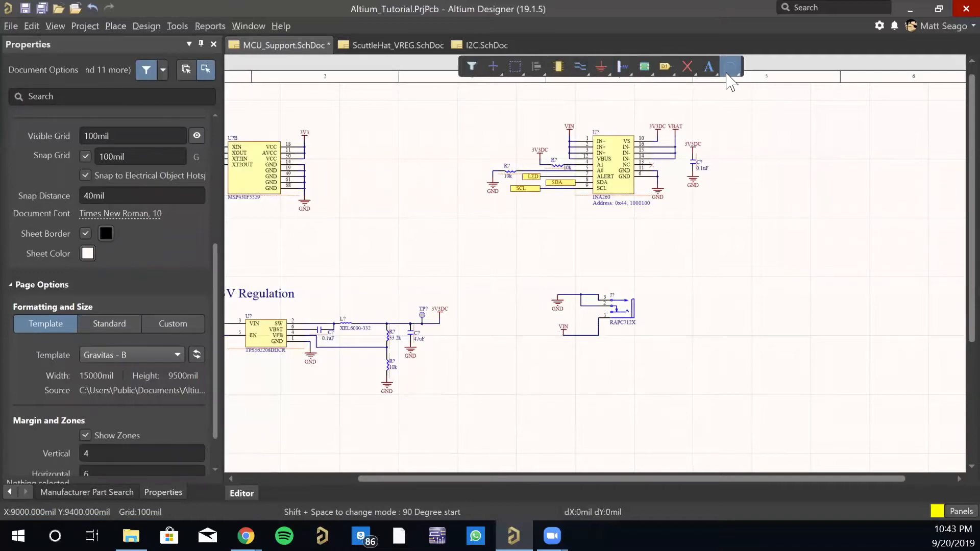
# Place a GravLib TestPoint on the jack's VIN wire and a row of four more beyond the jack
pyautogui.click(560, 67)
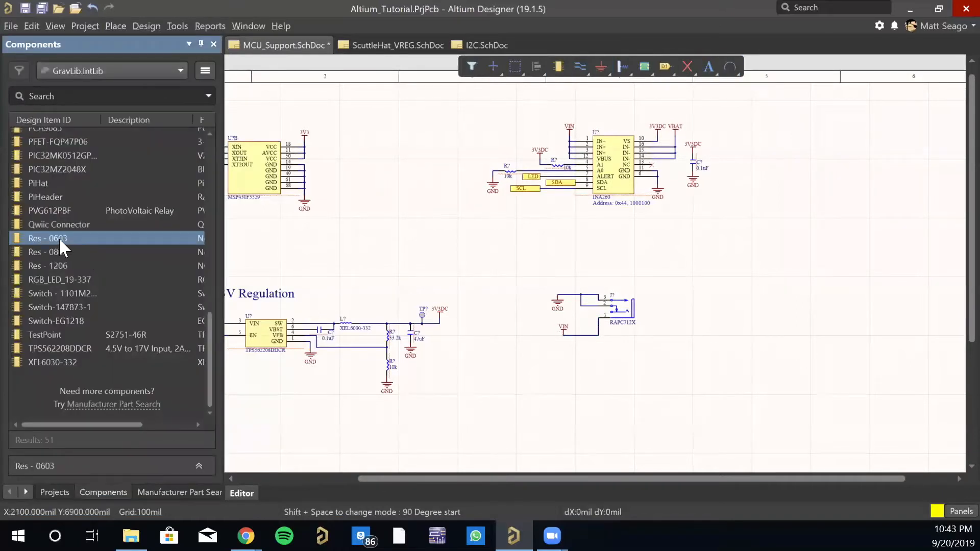
pyautogui.scroll(1, 69, 253)
pyautogui.doubleClick(61, 377)
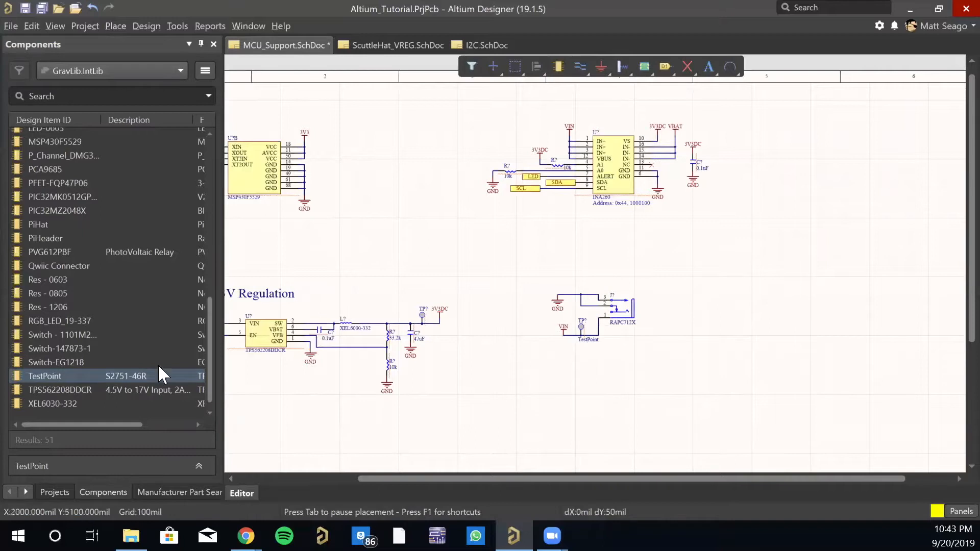
pyautogui.click(708, 278)
pyautogui.click(743, 278)
pyautogui.click(795, 279)
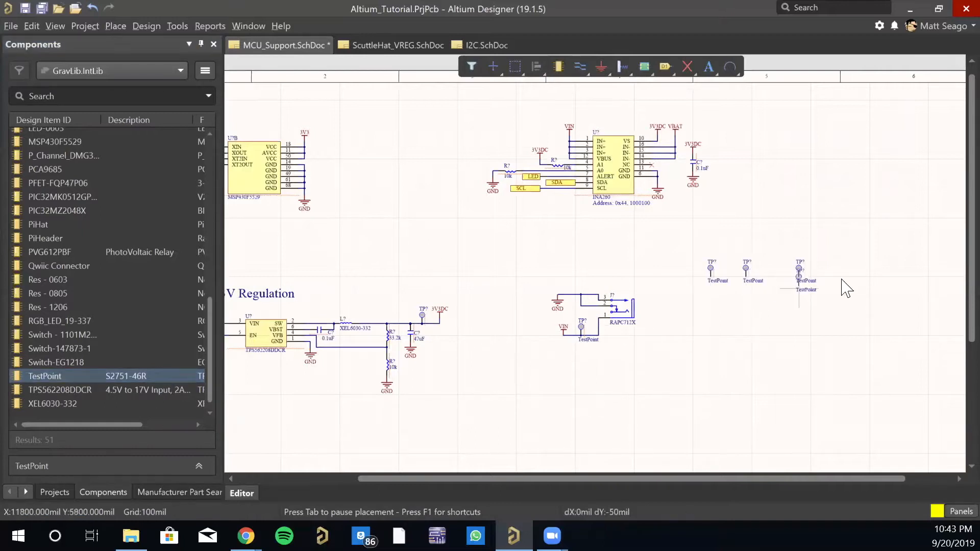
# Place a GND power port below the row of test points and wire the first test point to it
pyautogui.click(603, 66)
pyautogui.click(716, 302)
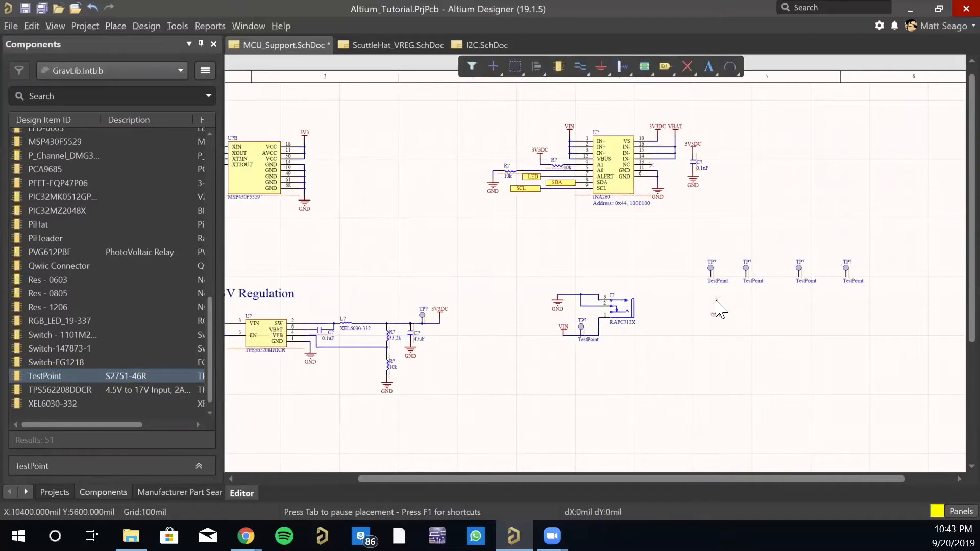
pyautogui.click(581, 66)
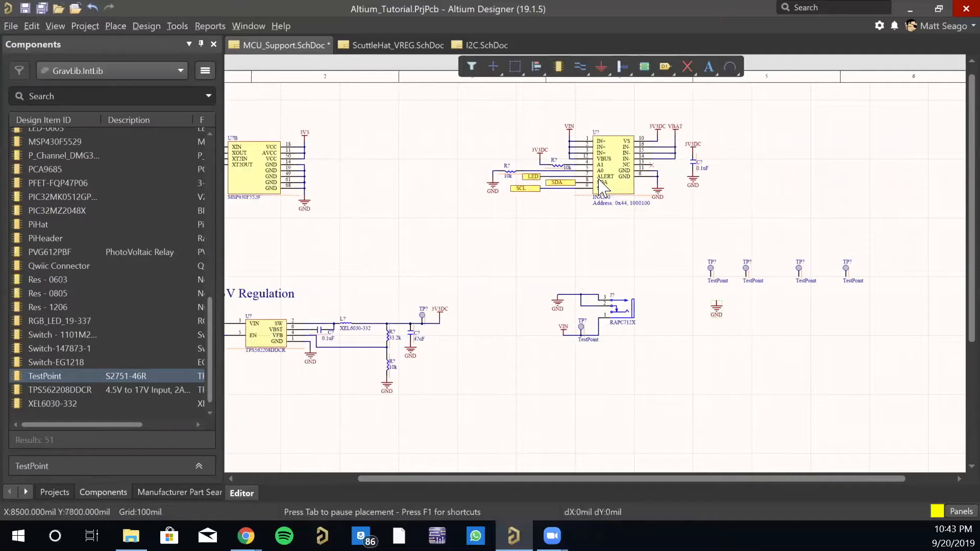
pyautogui.click(710, 275)
pyautogui.press('space')
pyautogui.click(716, 302)
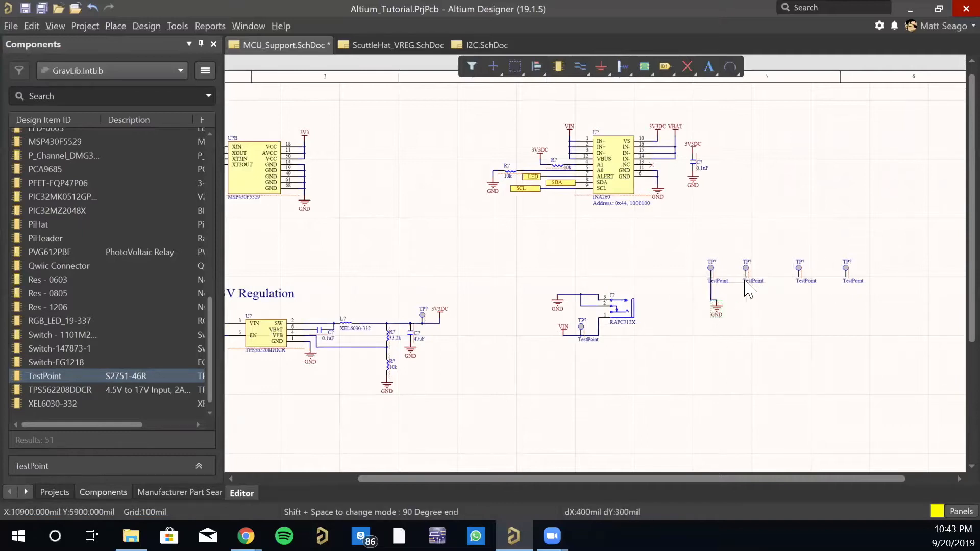
# Wire the remaining three test points in the row to the same GND port
pyautogui.click(716, 300)
pyautogui.click(747, 285)
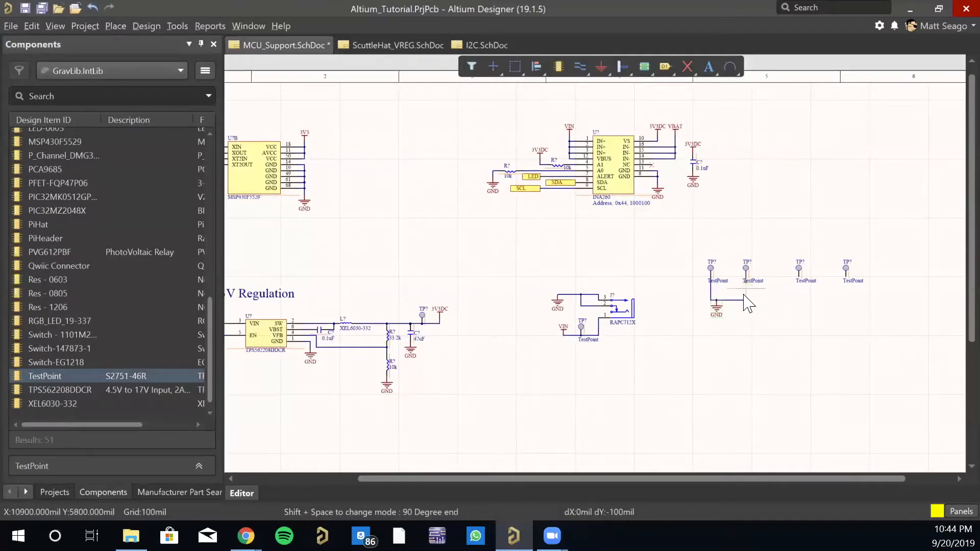
pyautogui.click(746, 300)
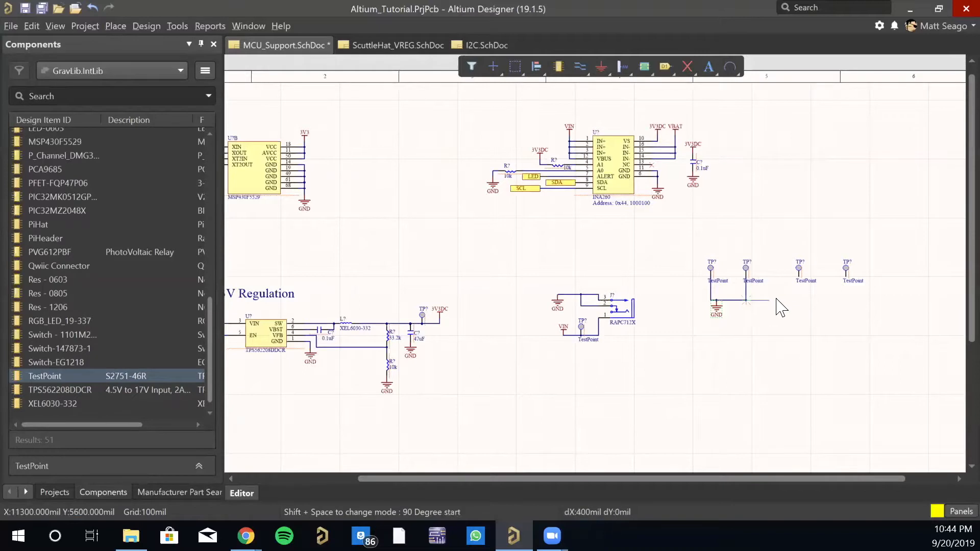
pyautogui.click(799, 279)
pyautogui.click(799, 300)
pyautogui.click(846, 300)
pyautogui.click(847, 278)
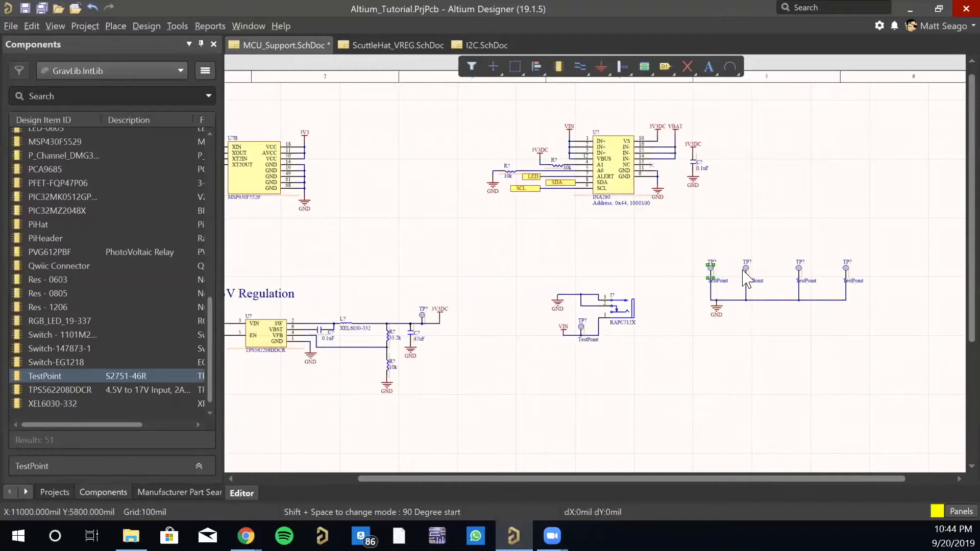
# Examine the first test point's TP - S2751-46R footprint in 2D and 3D and clear the selection
pyautogui.doubleClick(710, 269)
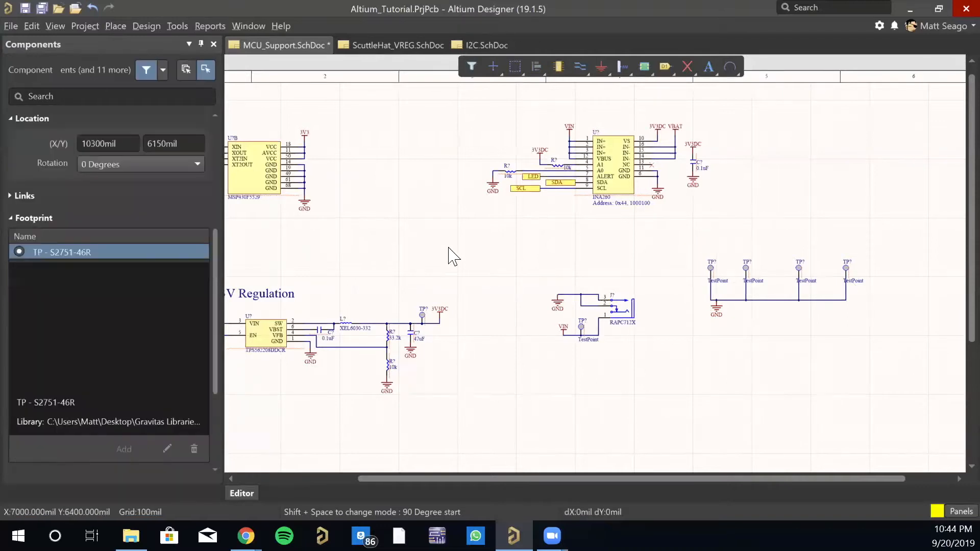
pyautogui.scroll(-5, 150, 372)
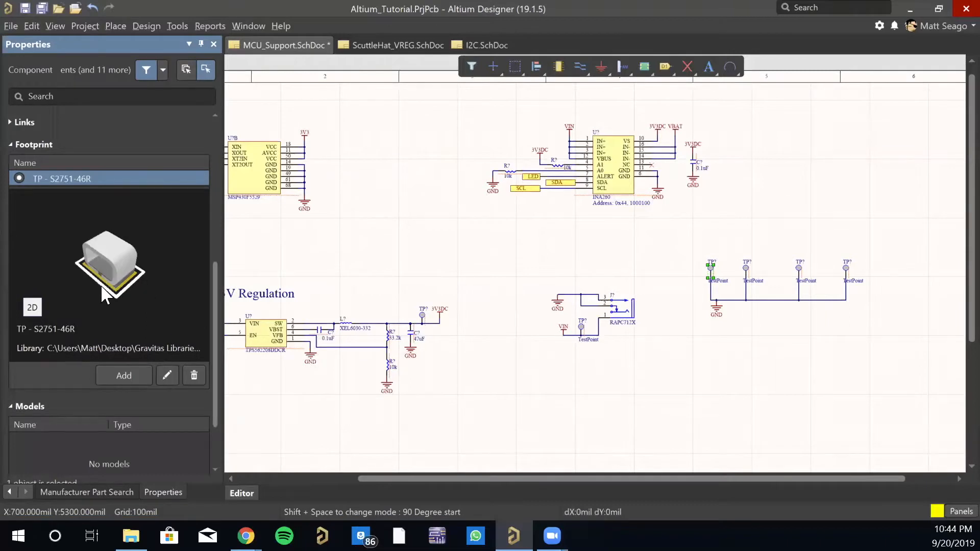
pyautogui.moveTo(104, 271); pyautogui.dragTo(123, 259, button='right')
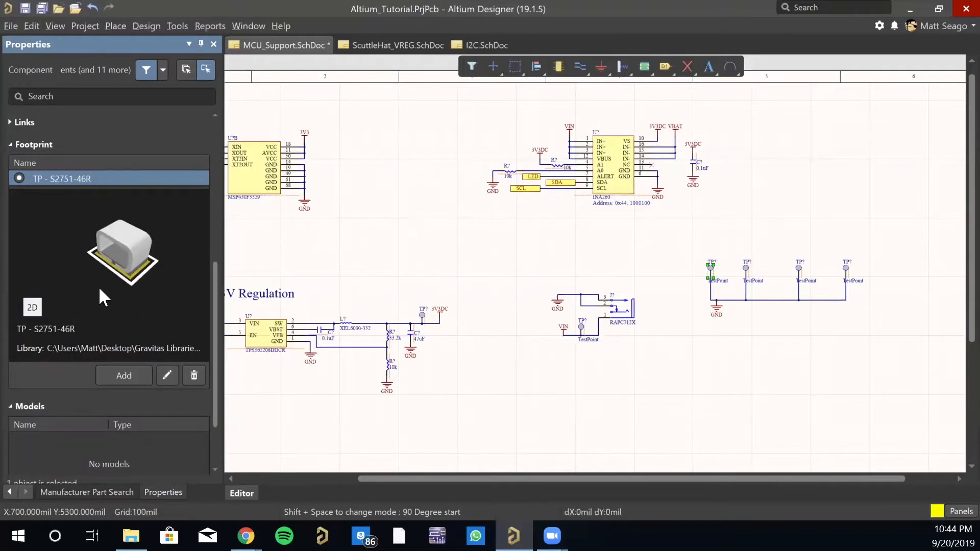
pyautogui.click(30, 307)
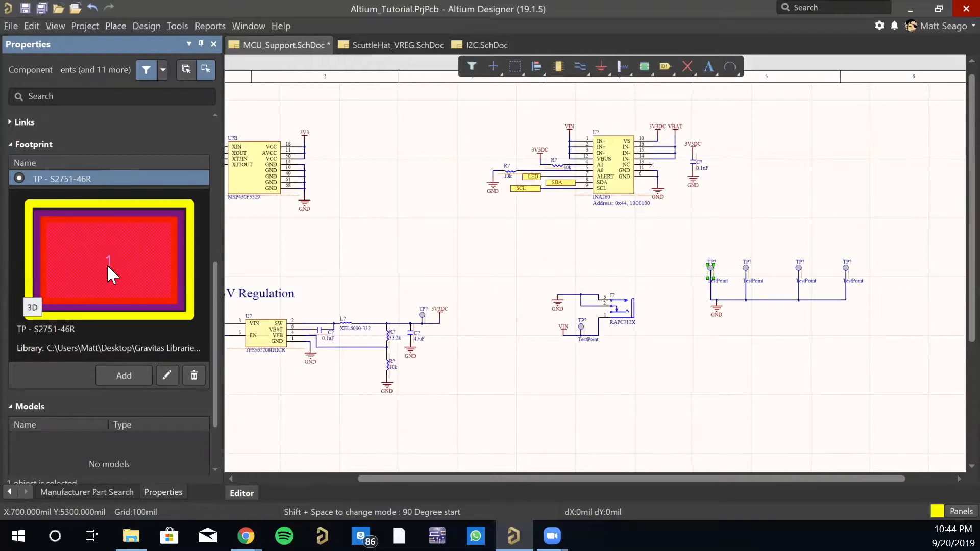
pyautogui.click(33, 307)
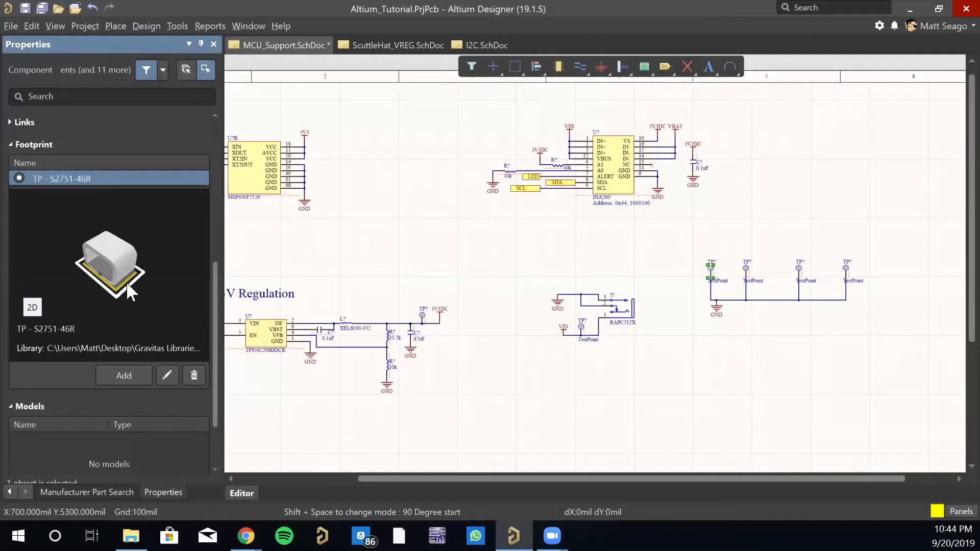
pyautogui.click(33, 308)
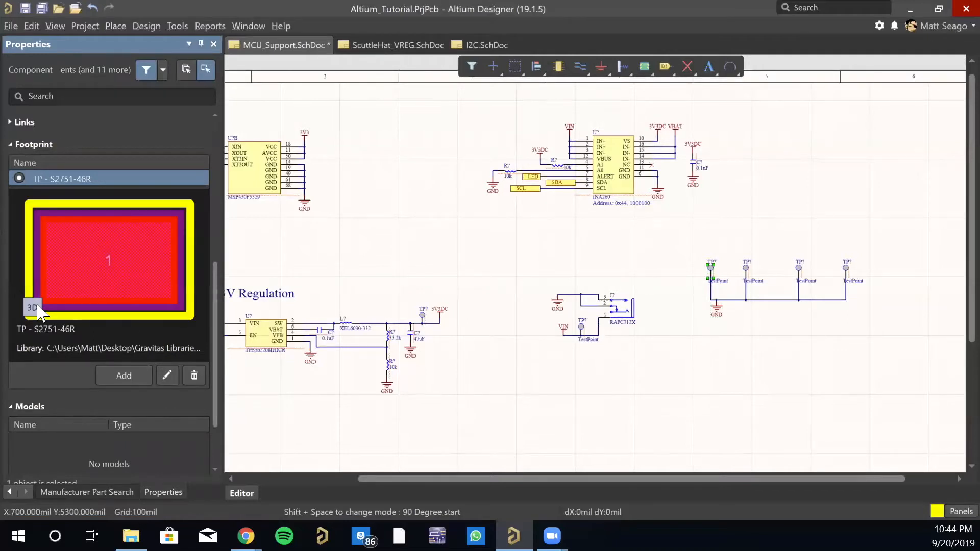
pyautogui.click(37, 308)
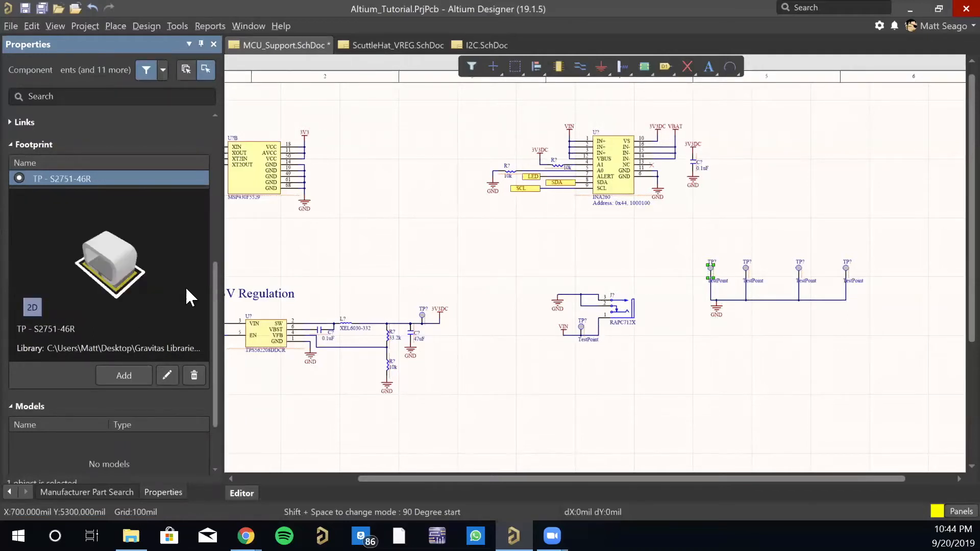
pyautogui.click(329, 255)
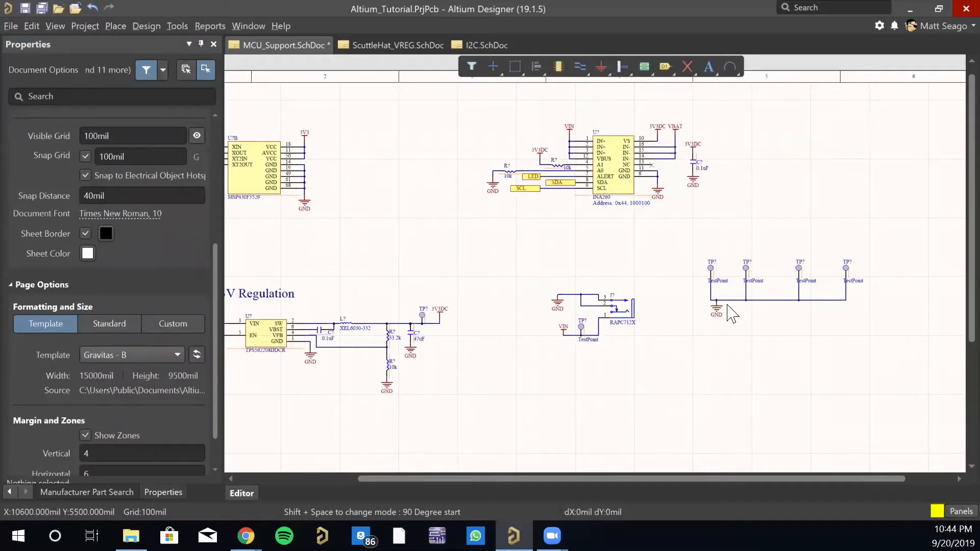
# Save all the open project documents
pyautogui.moveTo(660, 252); pyautogui.dragTo(740, 253, button='right')
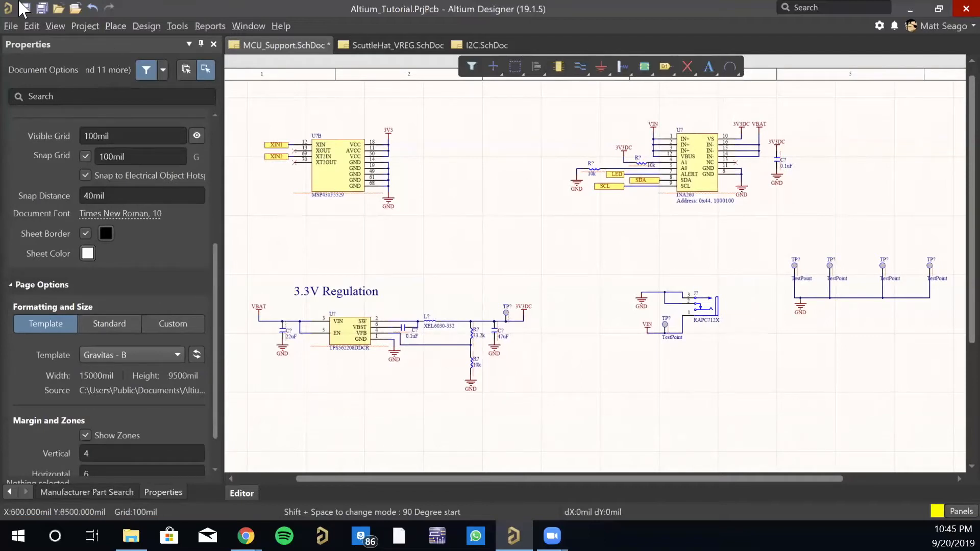
pyautogui.click(40, 8)
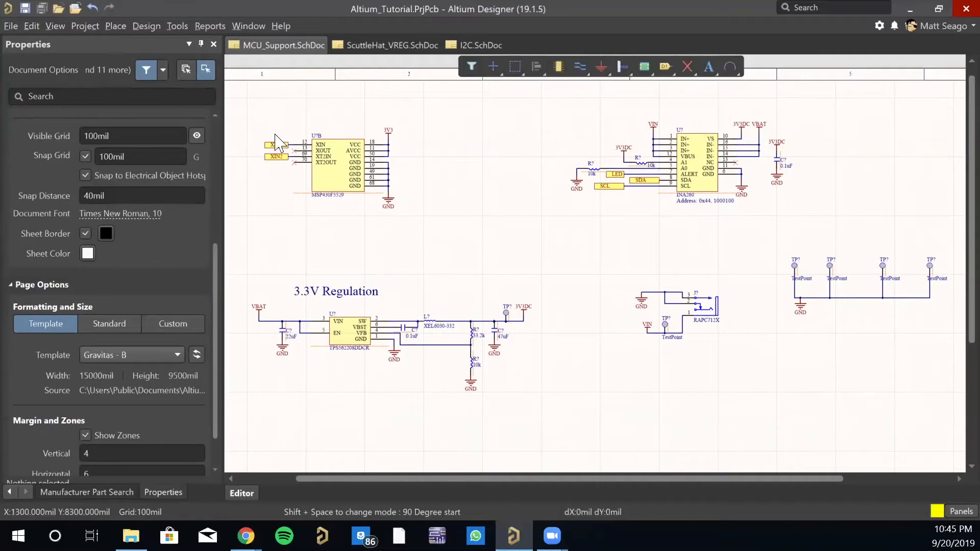
# Close the ScuttleHat_VREG.SchDoc document and return to the MCU_Support.SchDoc schematic
pyautogui.click(465, 44)
pyautogui.moveTo(624, 387); pyautogui.dragTo(542, 312, button='right')
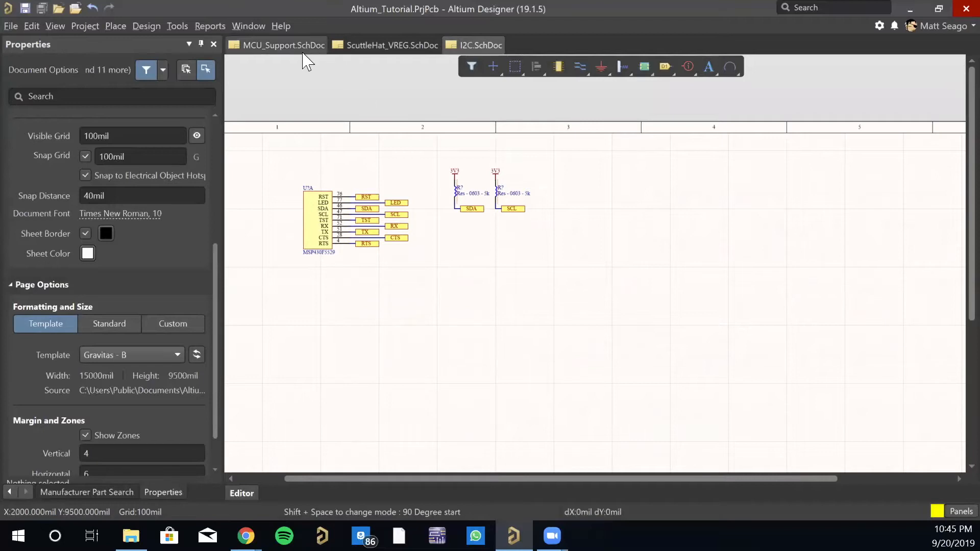
pyautogui.moveTo(582, 353)
pyautogui.mouseDown(button='right')
pyautogui.moveTo(602, 234)
pyautogui.moveTo(588, 340)
pyautogui.mouseUp(button='right')
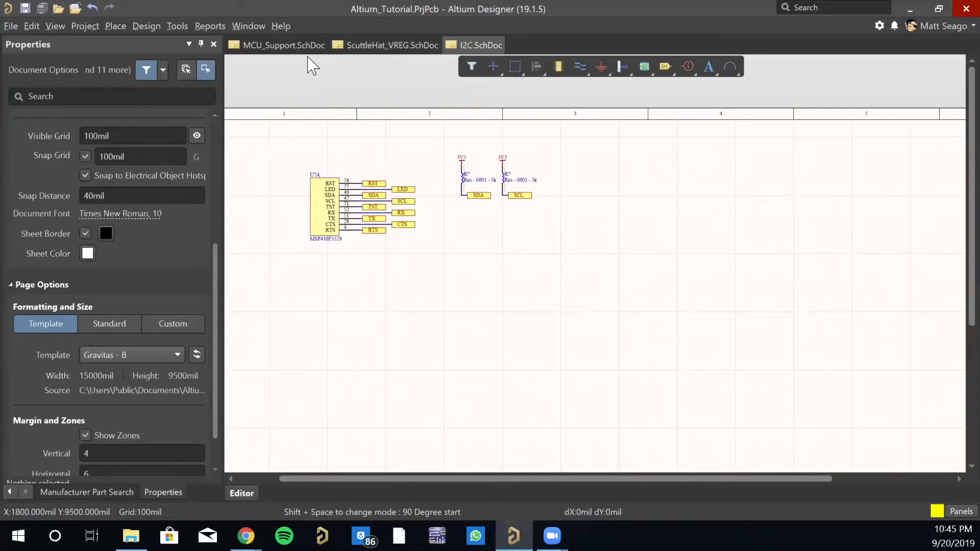
pyautogui.rightClick(362, 47)
pyautogui.click(382, 53)
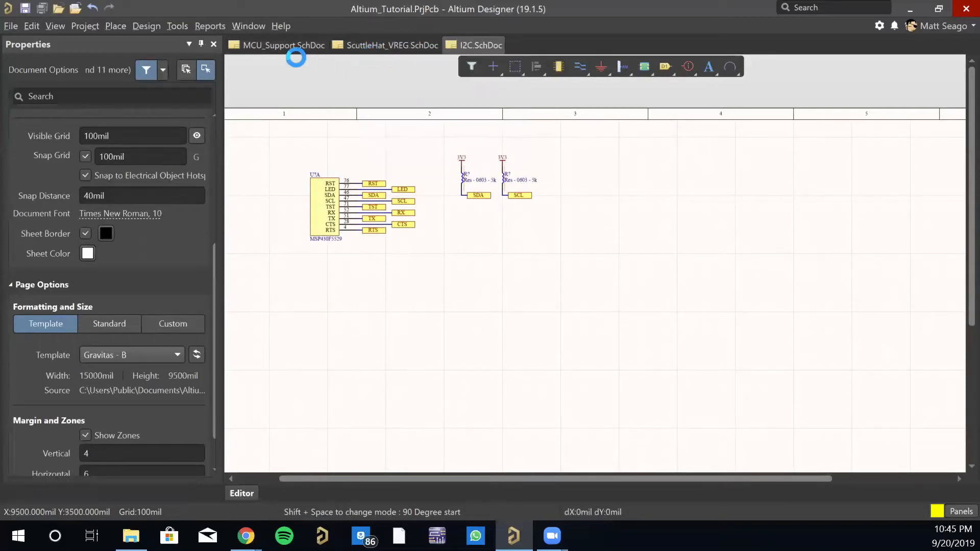
pyautogui.click(284, 49)
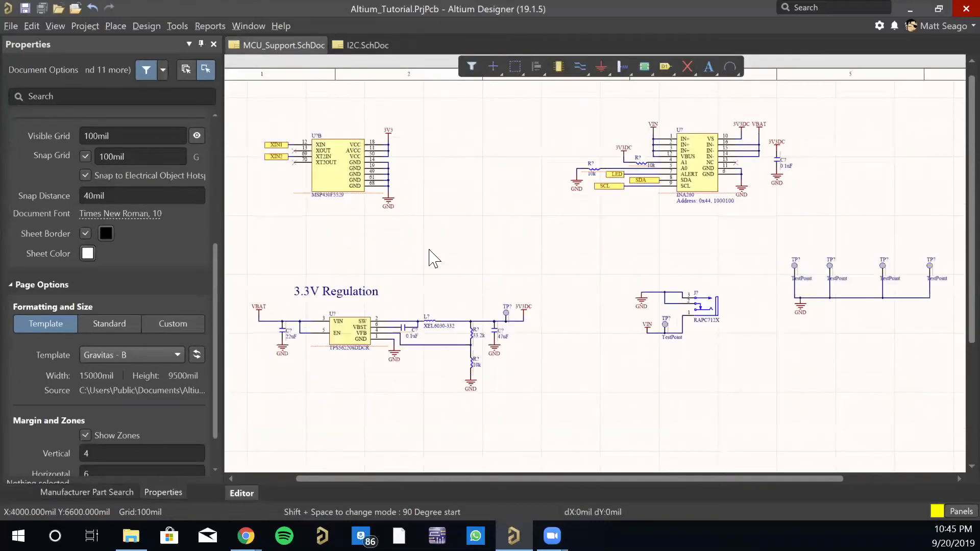
# Place three copies of the INA260's 0.1uF decoupling capacitor with its 3V3DC and GND ports beside the MSP430F5529 power block, and save all documents
pyautogui.moveTo(484, 265); pyautogui.dragTo(502, 228, button='right')
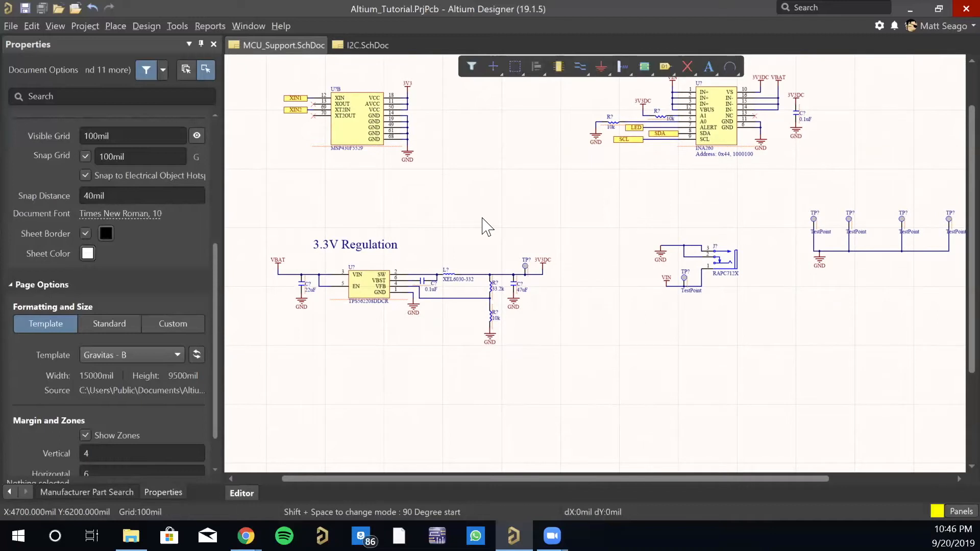
pyautogui.click(813, 88)
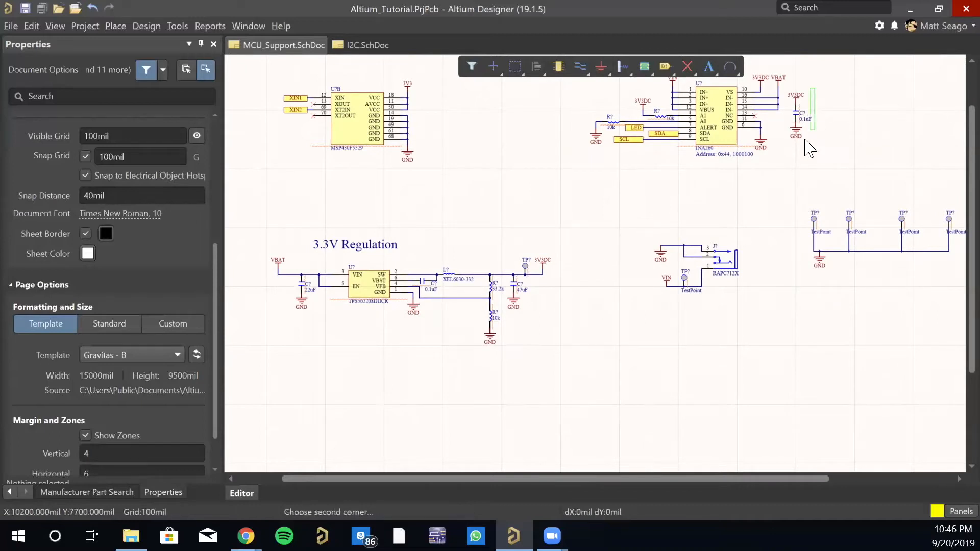
pyautogui.click(825, 149)
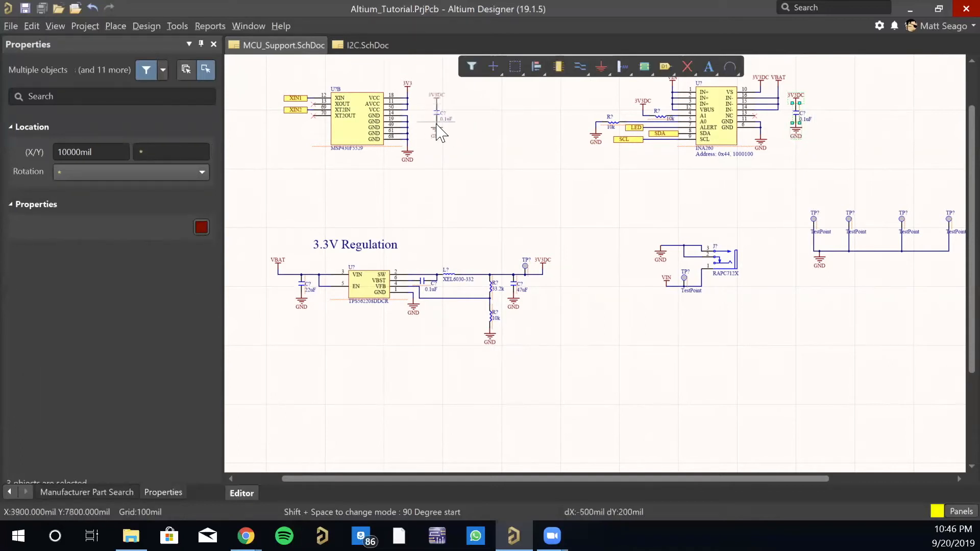
pyautogui.click(437, 126)
pyautogui.click(473, 126)
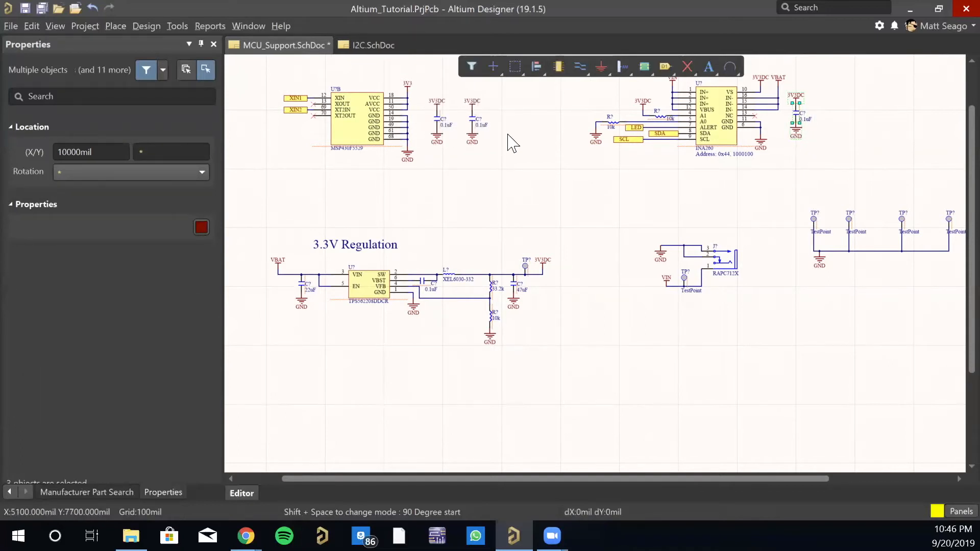
pyautogui.click(507, 131)
pyautogui.click(510, 212)
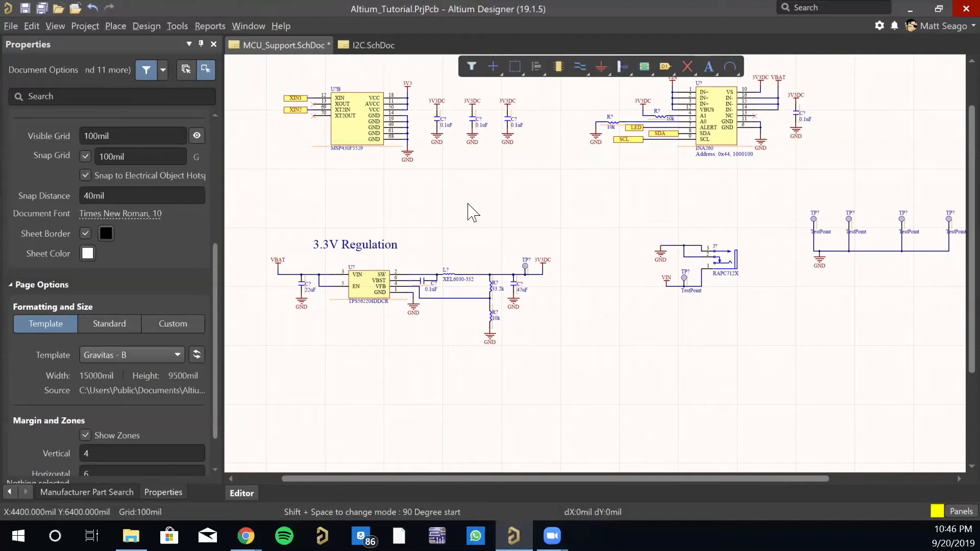
pyautogui.click(42, 8)
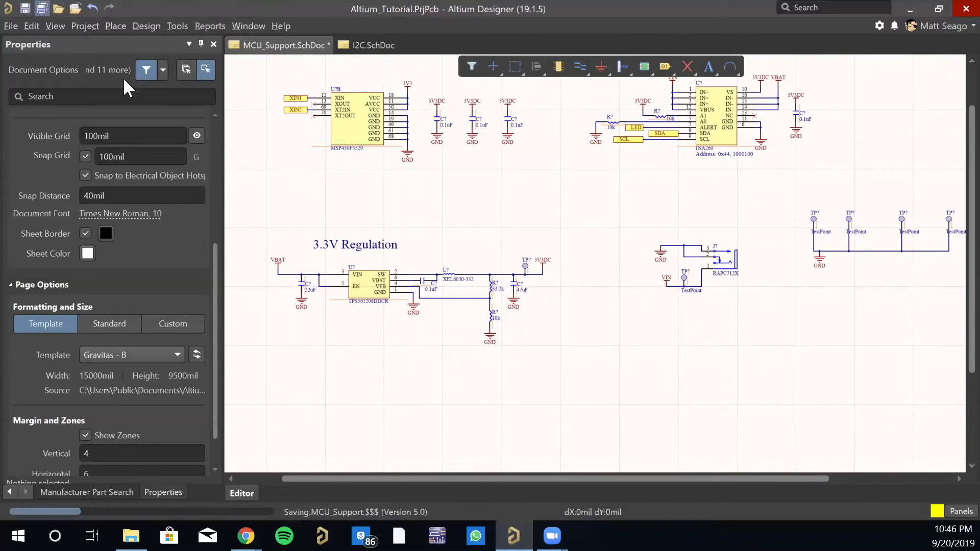
# Examine the LED driver circuit on the I2C schematic, from the LED port through the BSS138 transistor to the 47R resistor and 3V3DC
pyautogui.moveTo(569, 207); pyautogui.dragTo(554, 226, button='right')
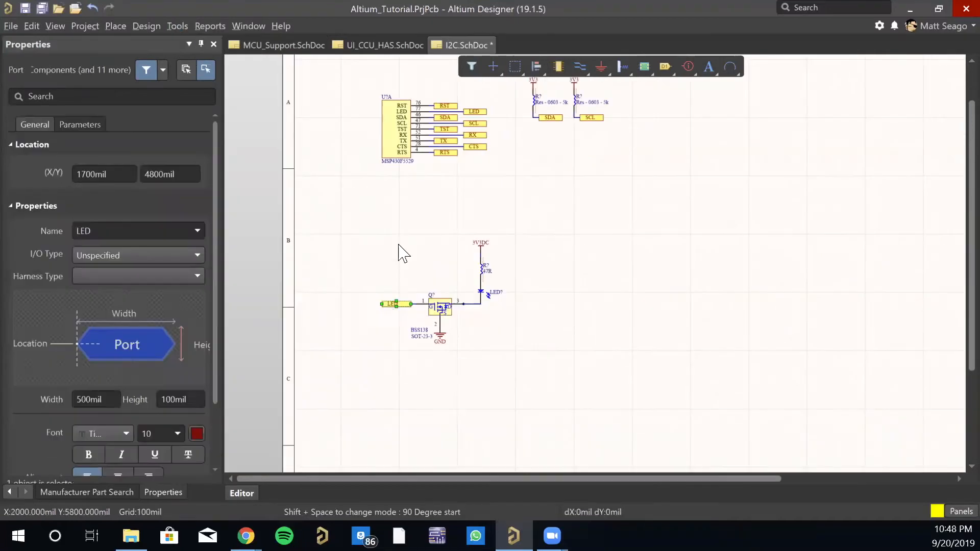
pyautogui.rightClick(404, 240)
pyautogui.moveTo(407, 230); pyautogui.dragTo(414, 258, button='right')
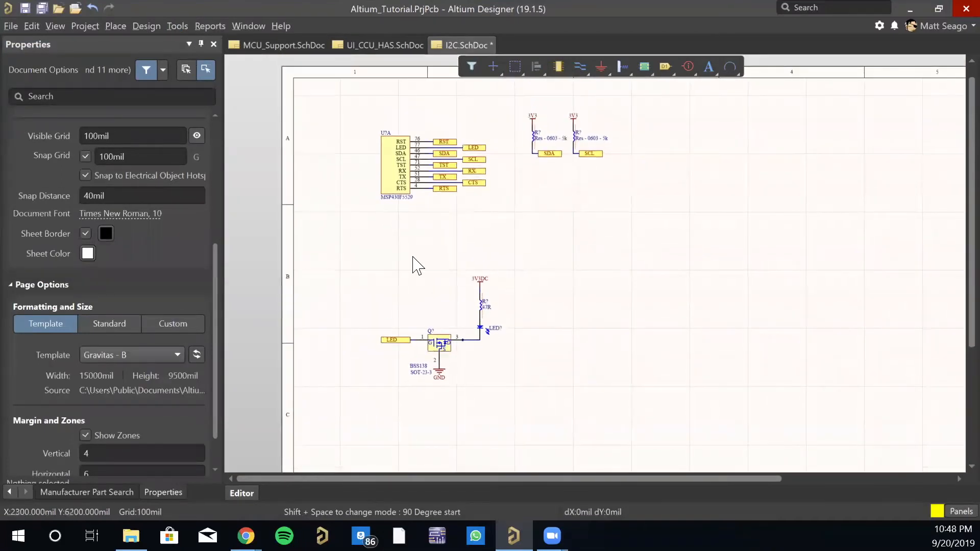
pyautogui.moveTo(529, 347); pyautogui.dragTo(580, 326, button='right')
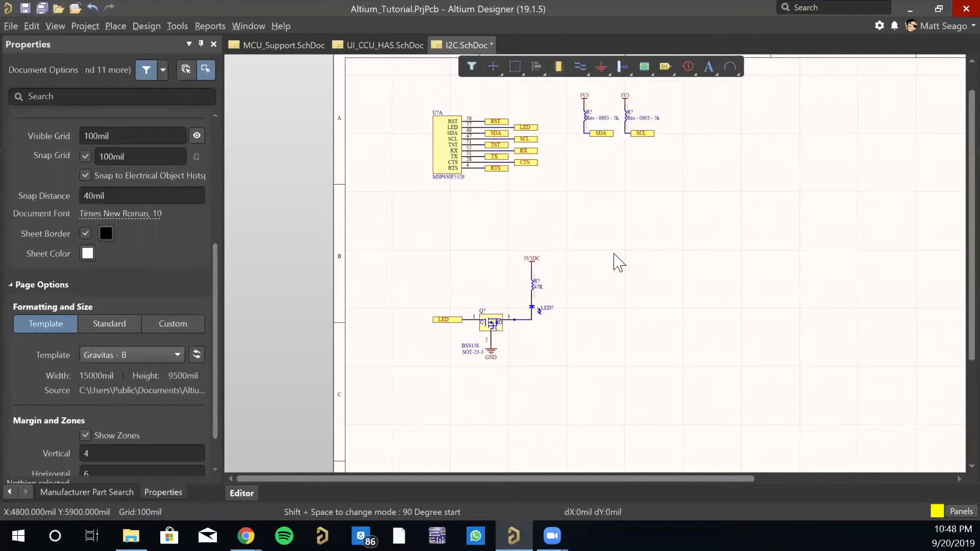
pyautogui.moveTo(650, 317); pyautogui.dragTo(627, 313, button='right')
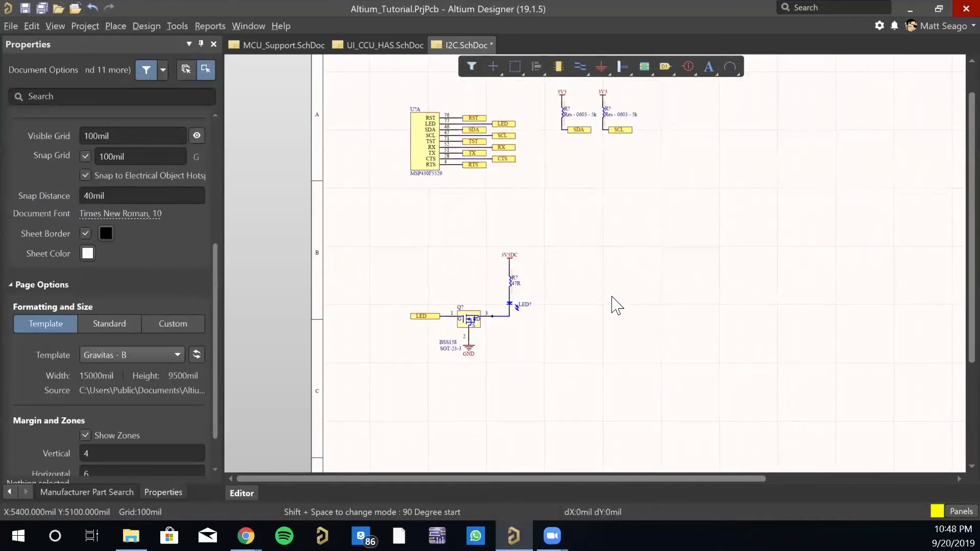
pyautogui.keyDown('ctrl'); pyautogui.scroll(4, 475, 340); pyautogui.keyUp('ctrl')
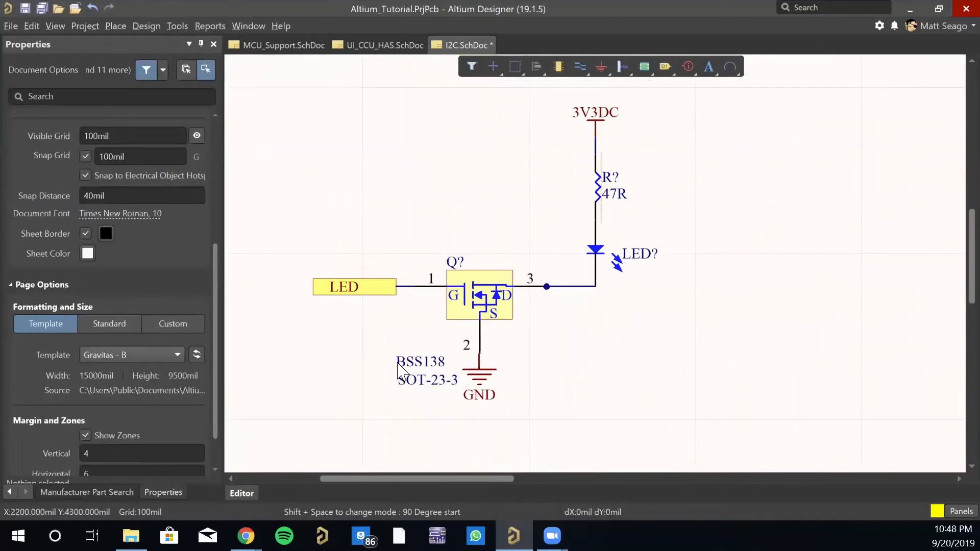
pyautogui.moveTo(539, 351); pyautogui.dragTo(579, 350, button='right')
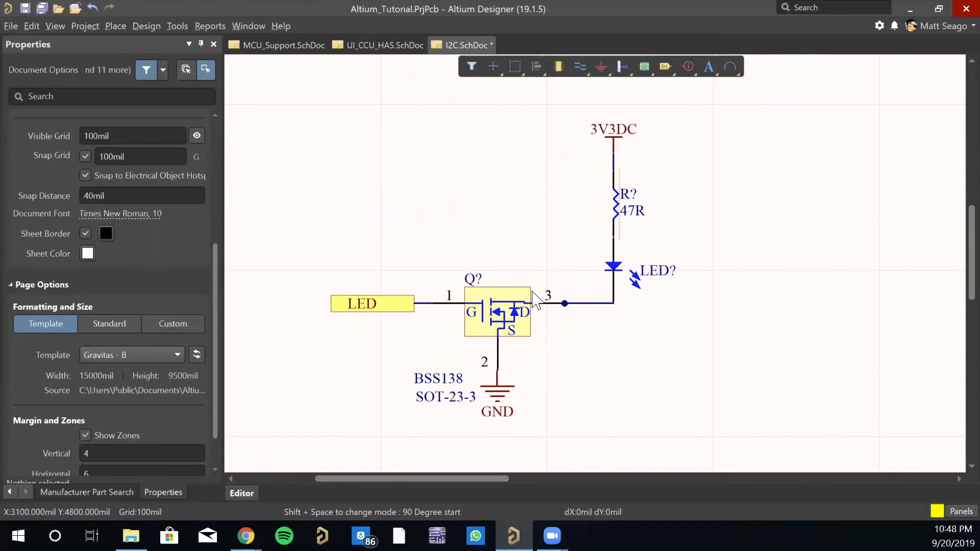
pyautogui.keyDown('ctrl'); pyautogui.scroll(-2, 624, 263); pyautogui.keyUp('ctrl')
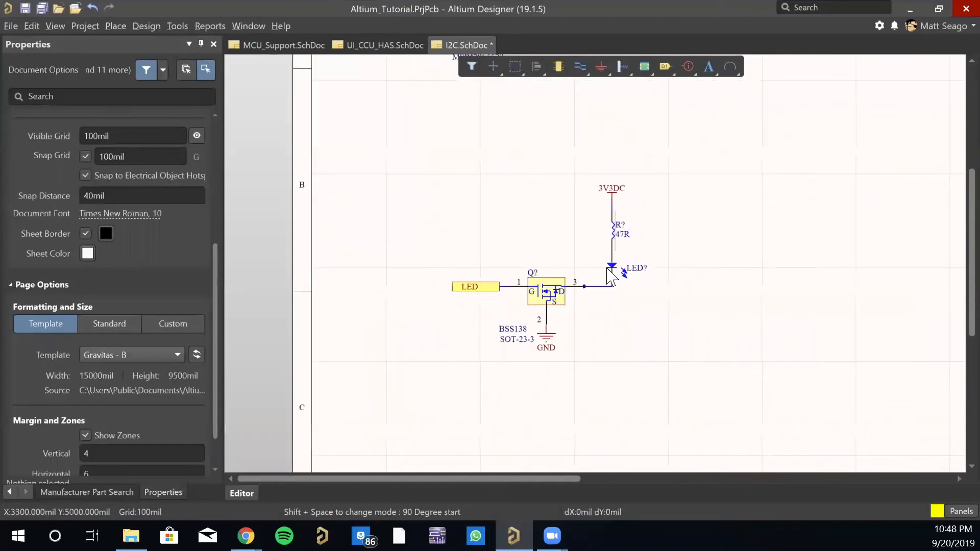
pyautogui.moveTo(755, 205); pyautogui.dragTo(626, 245, button='right')
# Inspect the BSS138 transistor's BSS138-SOT23 footprint in 3D and 2D and clear the selection
pyautogui.click(416, 329)
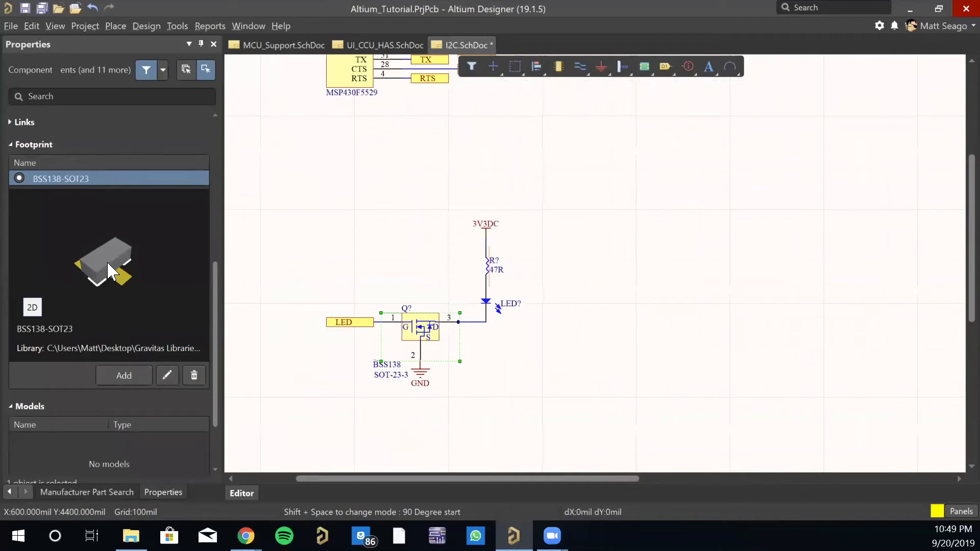
pyautogui.click(32, 307)
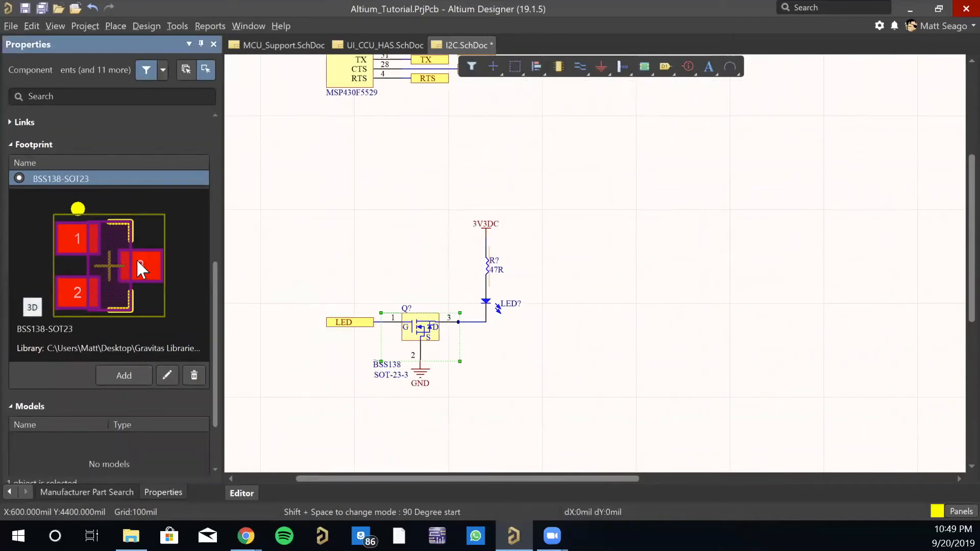
pyautogui.moveTo(682, 213); pyautogui.dragTo(566, 283, button='right')
pyautogui.click(463, 246)
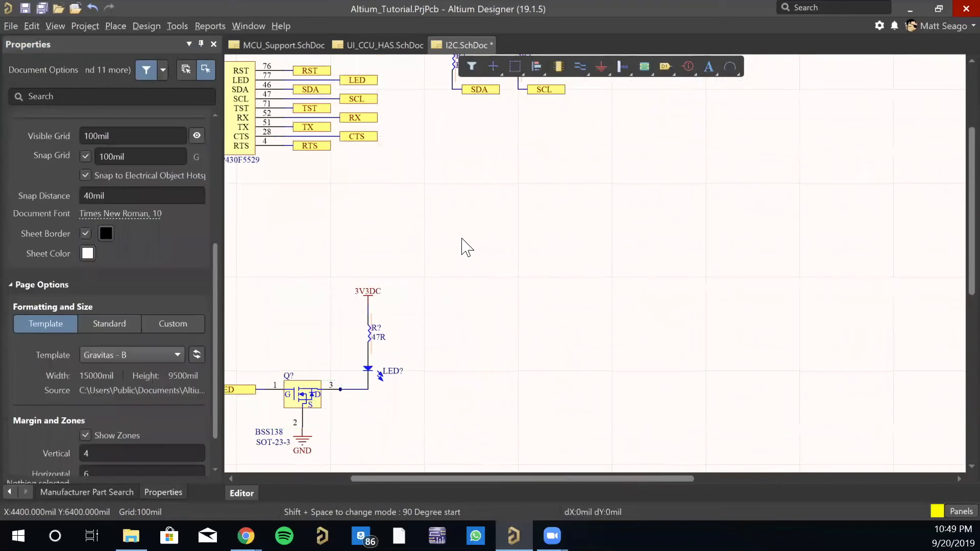
pyautogui.keyDown('ctrl'); pyautogui.scroll(-2, 462, 237); pyautogui.keyUp('ctrl')
pyautogui.moveTo(519, 240); pyautogui.dragTo(590, 275, button='right')
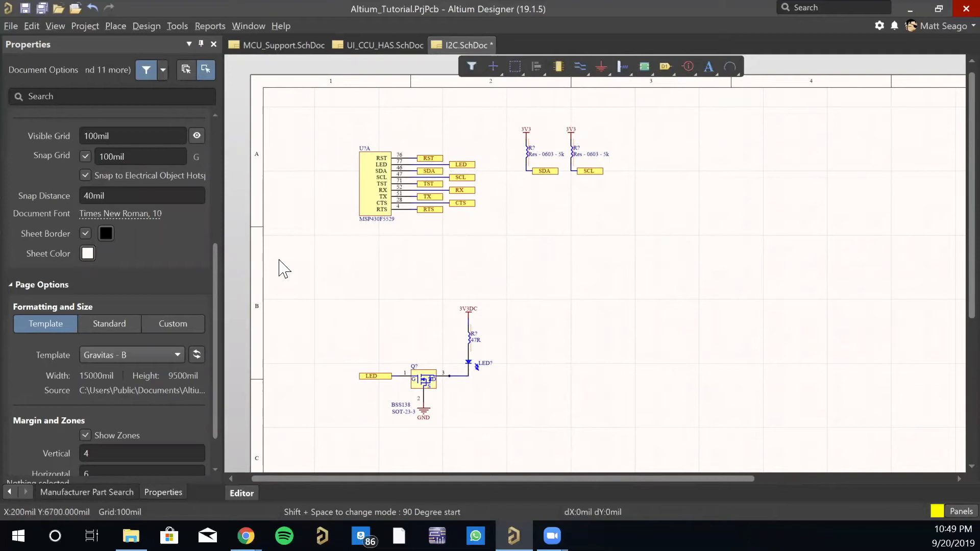
# Place a Header 6 from Miscellaneous Connectors.IntLib below the SDA and SCL pull-up resistors, rotated 180 degrees
pyautogui.click(558, 67)
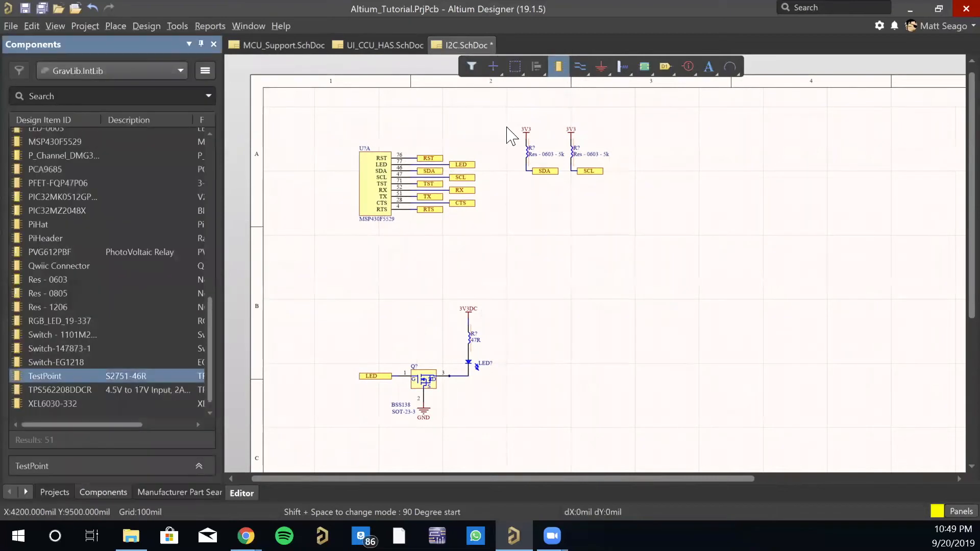
pyautogui.click(136, 75)
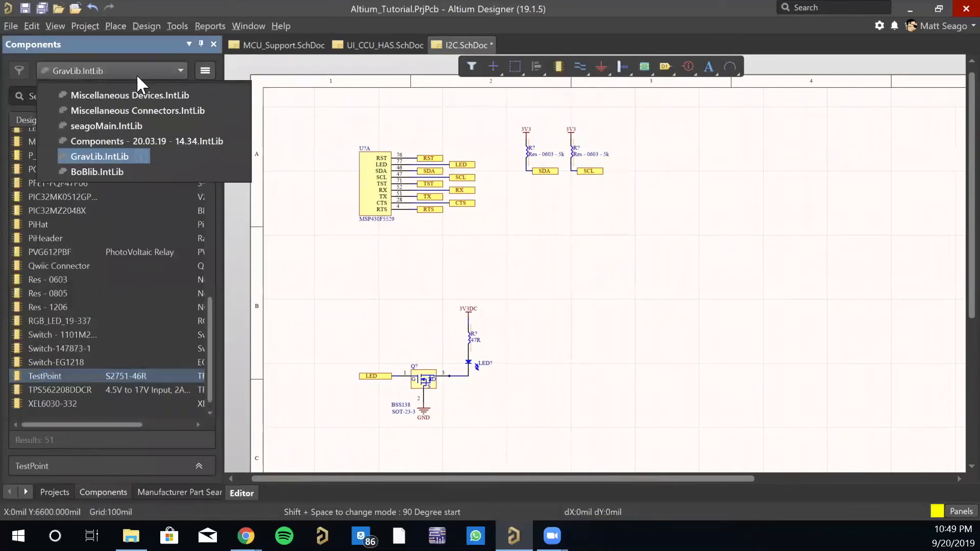
pyautogui.click(148, 110)
pyautogui.scroll(-5, 135, 281)
pyautogui.scroll(-20, 130, 290)
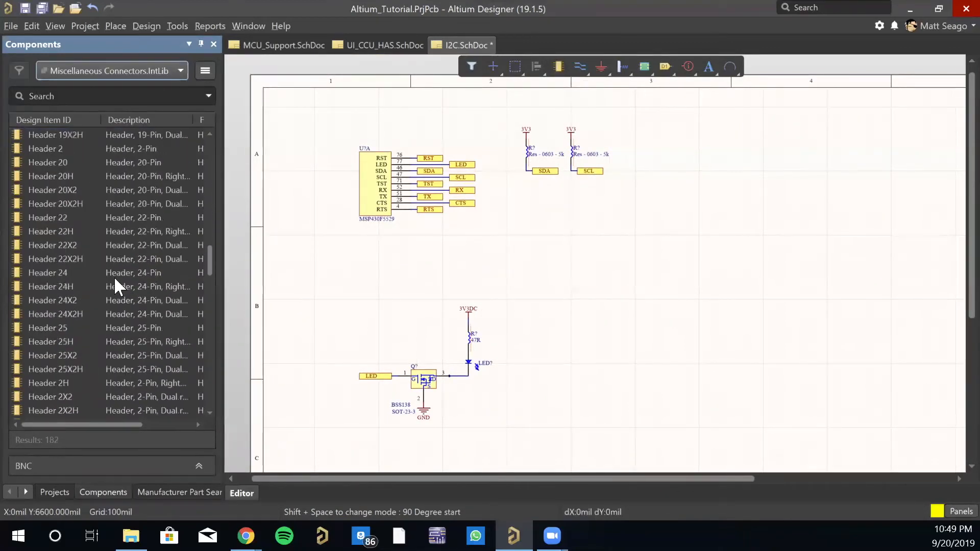
pyautogui.scroll(-2, 109, 275)
pyautogui.moveTo(78, 244); pyautogui.dragTo(553, 245)
pyautogui.press('space')
pyautogui.press('space')
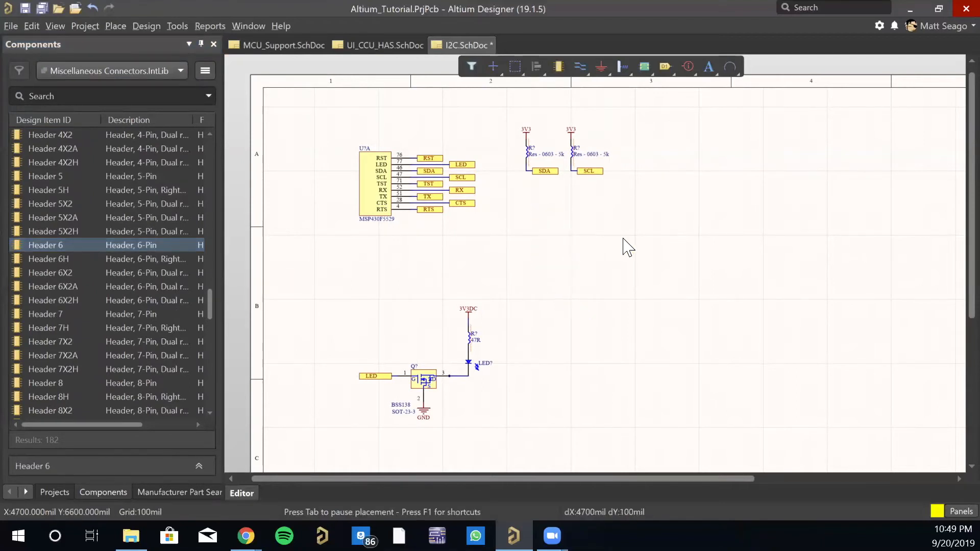
pyautogui.moveTo(643, 234); pyautogui.dragTo(623, 237, button='right')
pyautogui.moveTo(590, 247); pyautogui.dragTo(607, 265)
# Inspect the six-pin header's HDR1X6 footprint in 2D and 3D and clear the selection
pyautogui.click(574, 276)
pyautogui.doubleClick(577, 274)
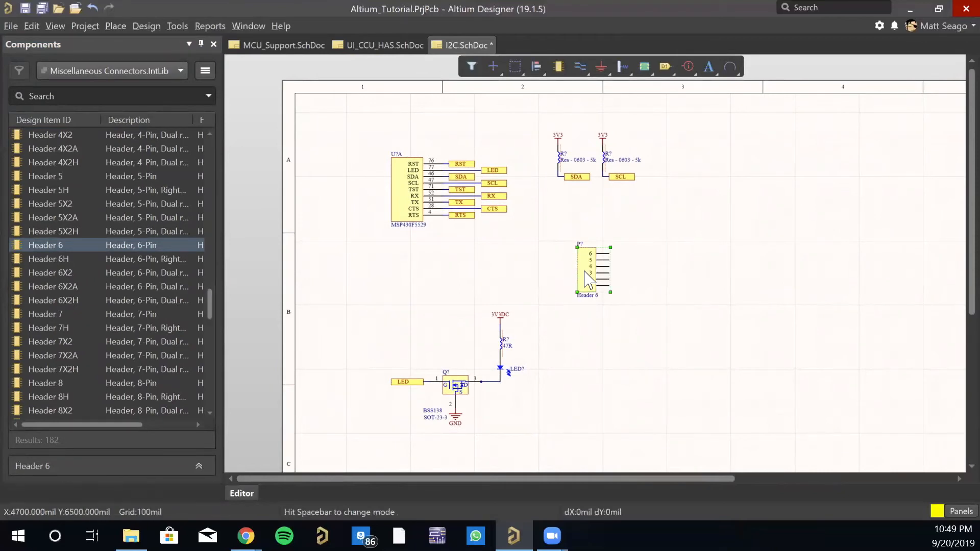
pyautogui.scroll(-3, 173, 287)
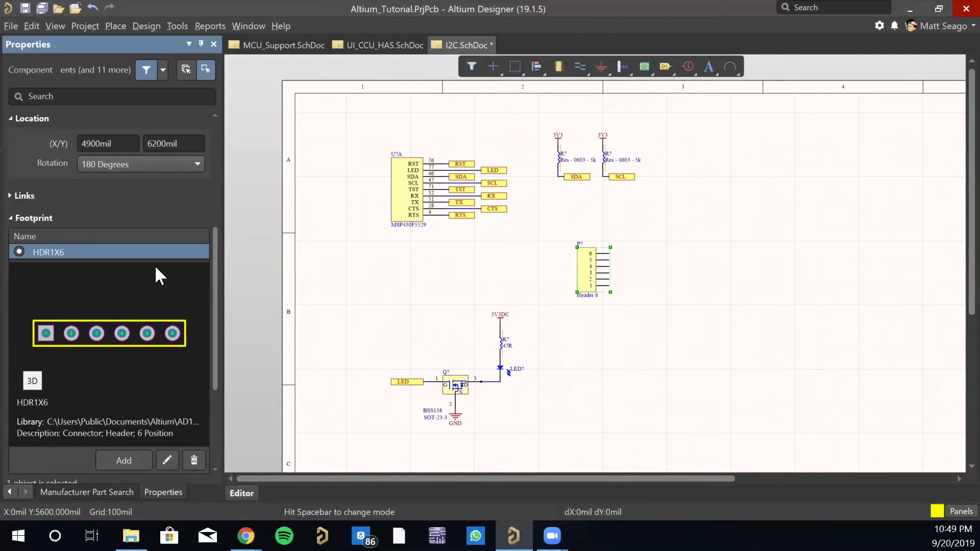
pyautogui.click(26, 382)
pyautogui.click(26, 383)
pyautogui.click(744, 333)
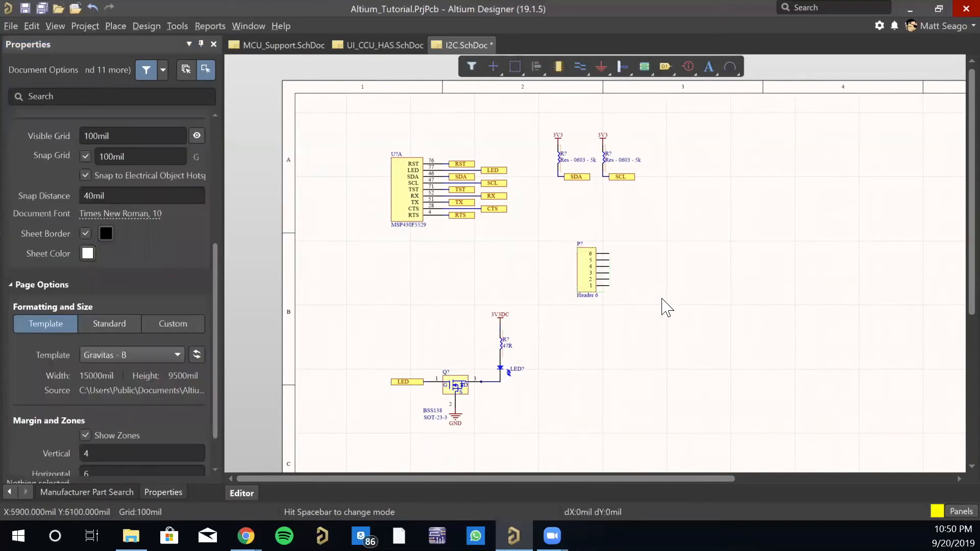
# Copy the RST, TST, RX, TX, CTS and RTS ports beside header pins 6 through 1 and wire them to the pins
pyautogui.click(462, 164)
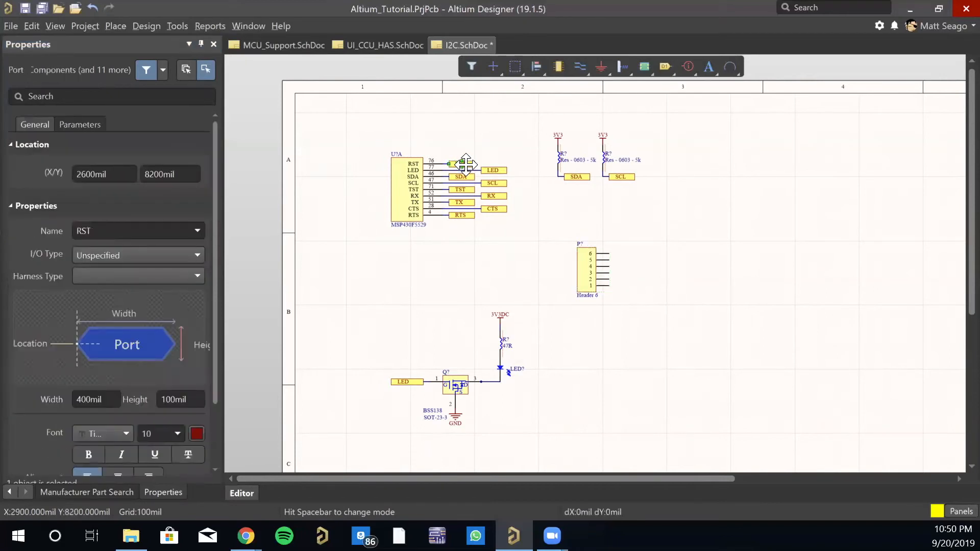
pyautogui.hotkey('ctrl', 'v')
pyautogui.click(616, 254)
pyautogui.click(648, 260)
pyautogui.click(493, 195)
pyautogui.click(616, 267)
pyautogui.click(648, 273)
pyautogui.click(493, 208)
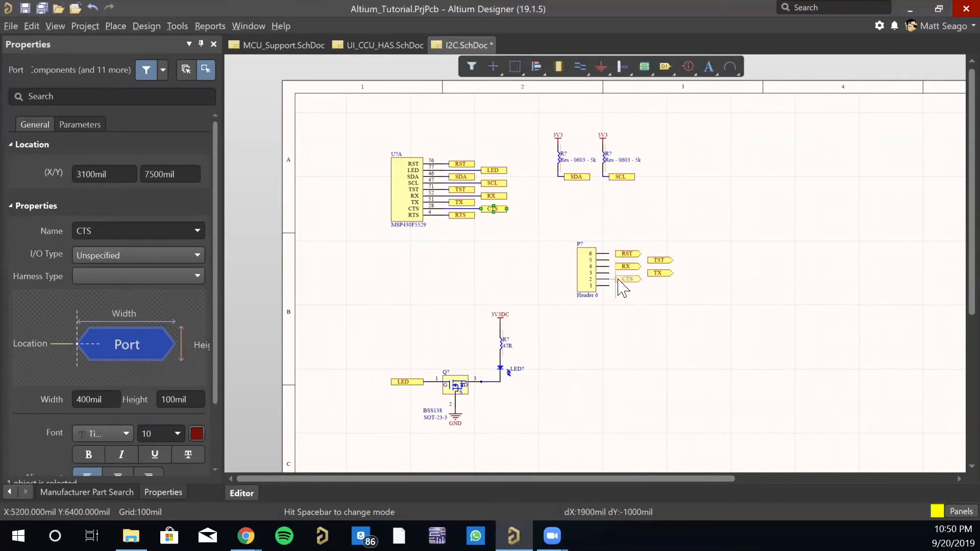
pyautogui.click(615, 279)
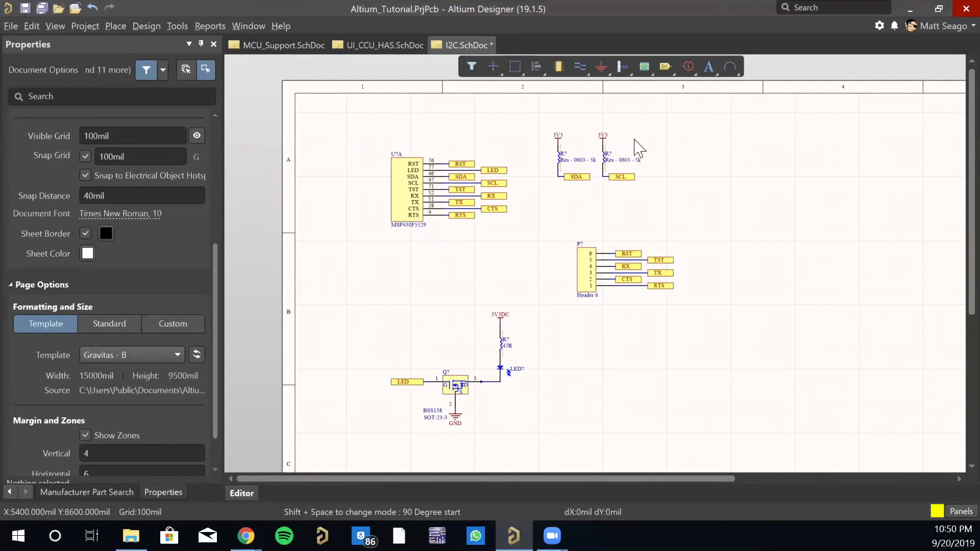
# Place a size 24 text label reading "User LED" above the BSS138 LED circuit
pyautogui.click(710, 67)
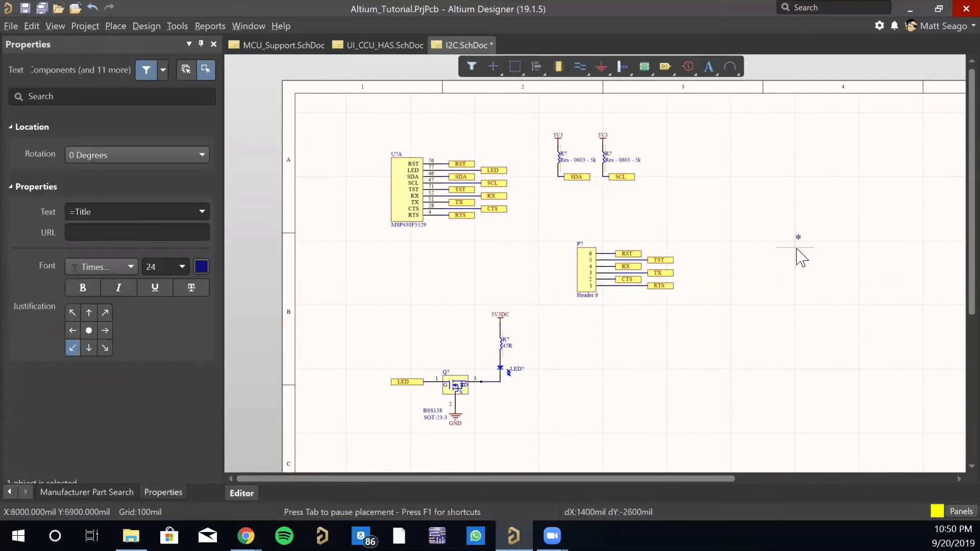
pyautogui.click(713, 61)
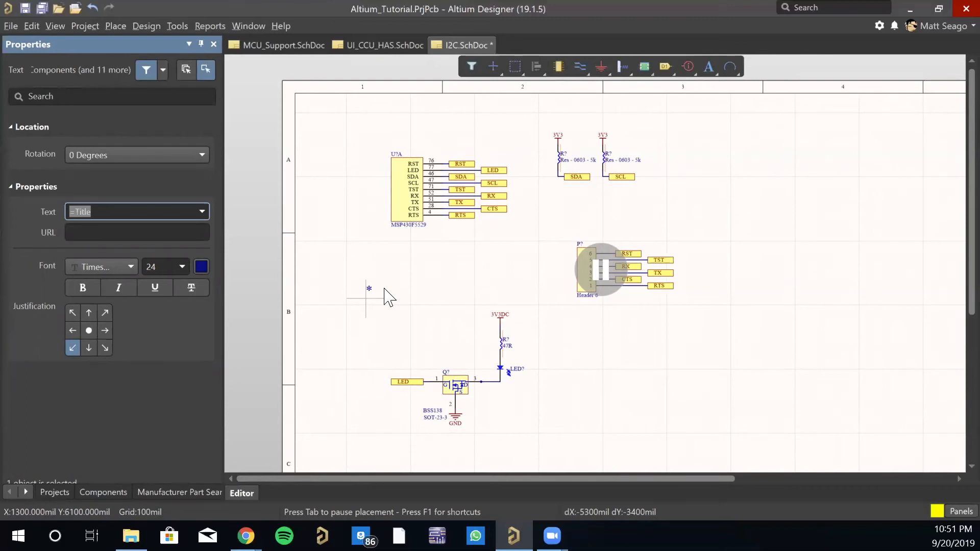
pyautogui.write('User LED')
pyautogui.press('Return')
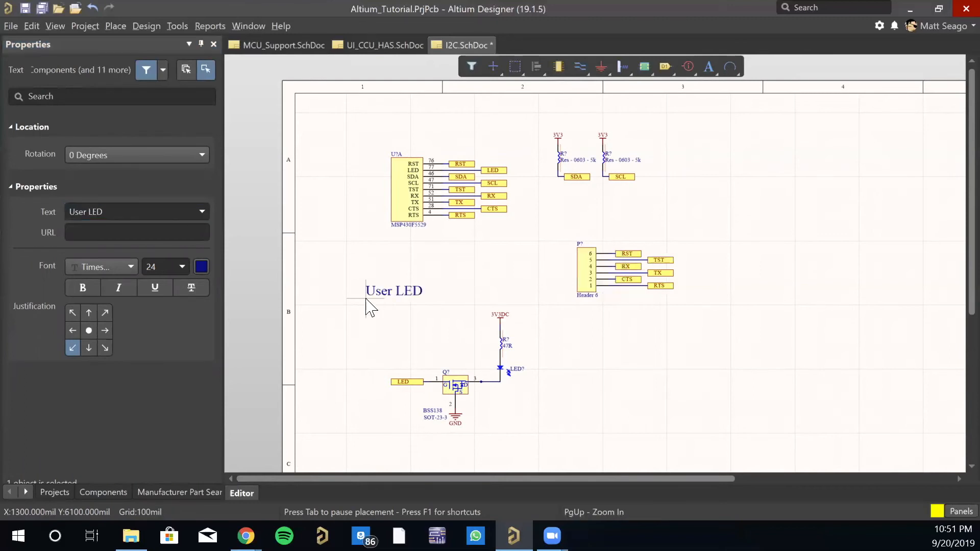
pyautogui.click(412, 292)
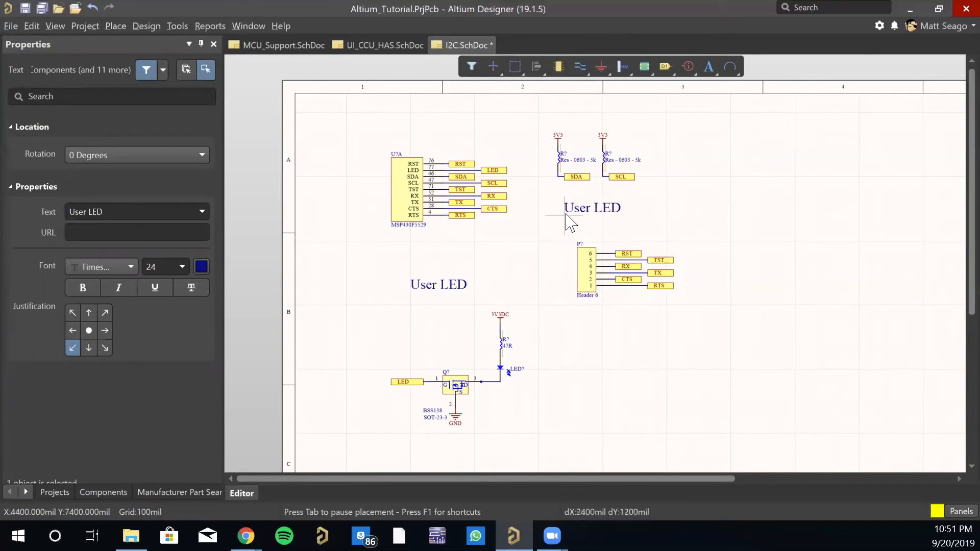
# Place a size 24 text label reading "JTAG" above the six-pin header
pyautogui.press('Tab')
pyautogui.write('JTAG')
pyautogui.press('Return')
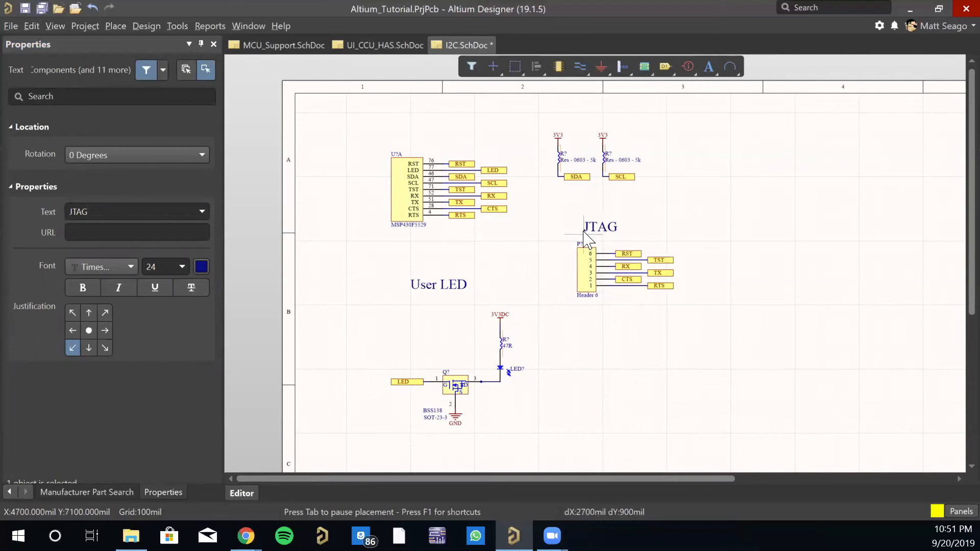
pyautogui.click(587, 234)
# Place a size 24 text label reading "I2C Pullups" above the SDA and SCL pull-up resistors and end text placement
pyautogui.press('Tab')
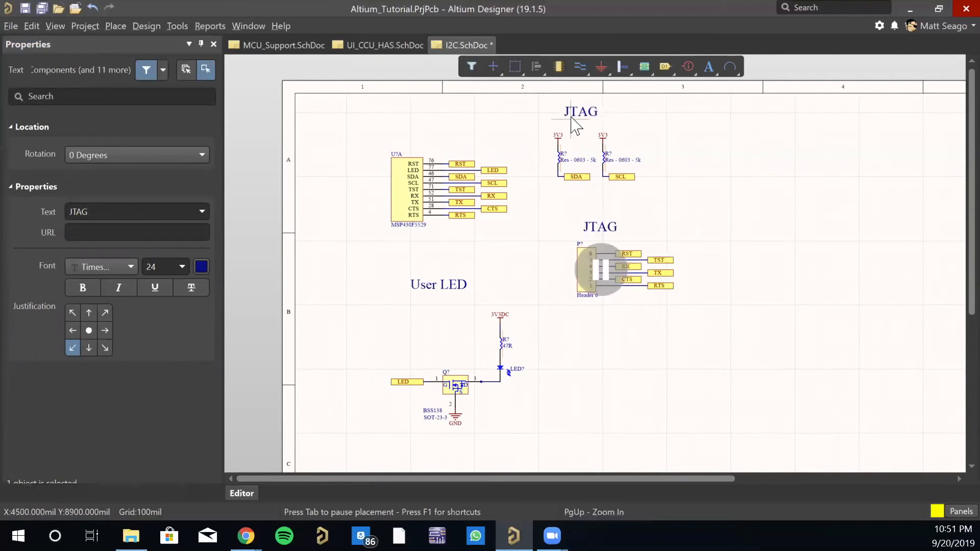
pyautogui.write('I2C Pullups')
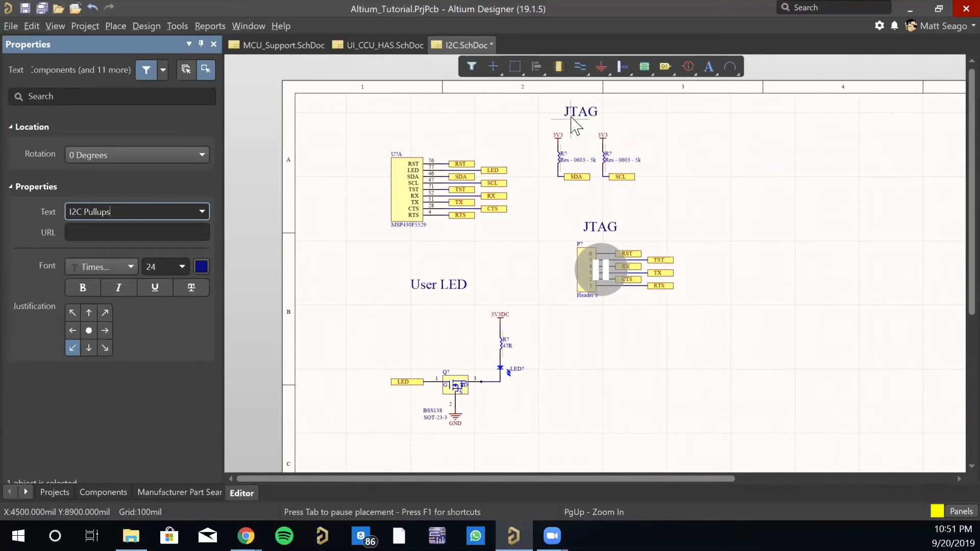
pyautogui.press('Return')
pyautogui.click(572, 124)
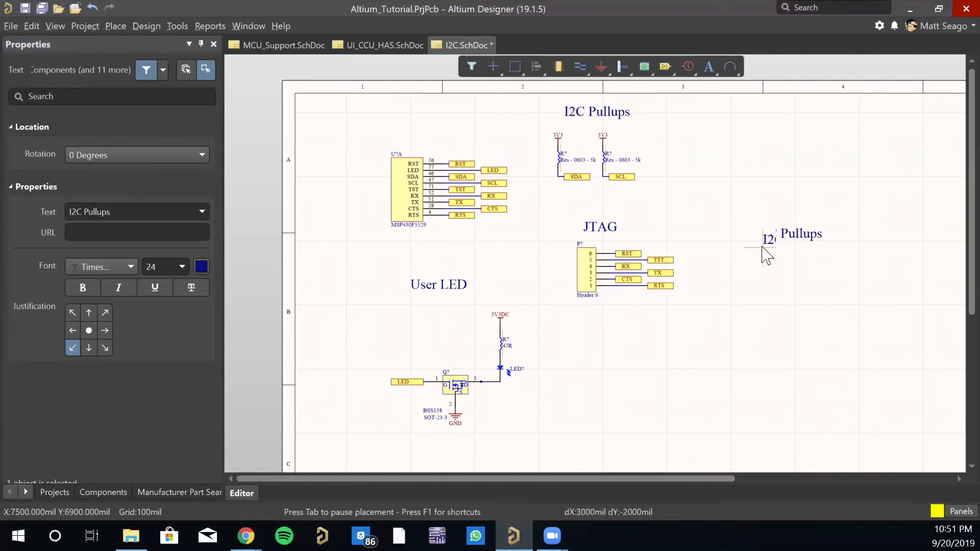
pyautogui.press('Escape')
# Move the I2C pull-up and JTAG header sections together, with their labels, down and to the right on the sheet
pyautogui.moveTo(540, 94); pyautogui.dragTo(750, 369)
pyautogui.moveTo(590, 276); pyautogui.dragTo(635, 347)
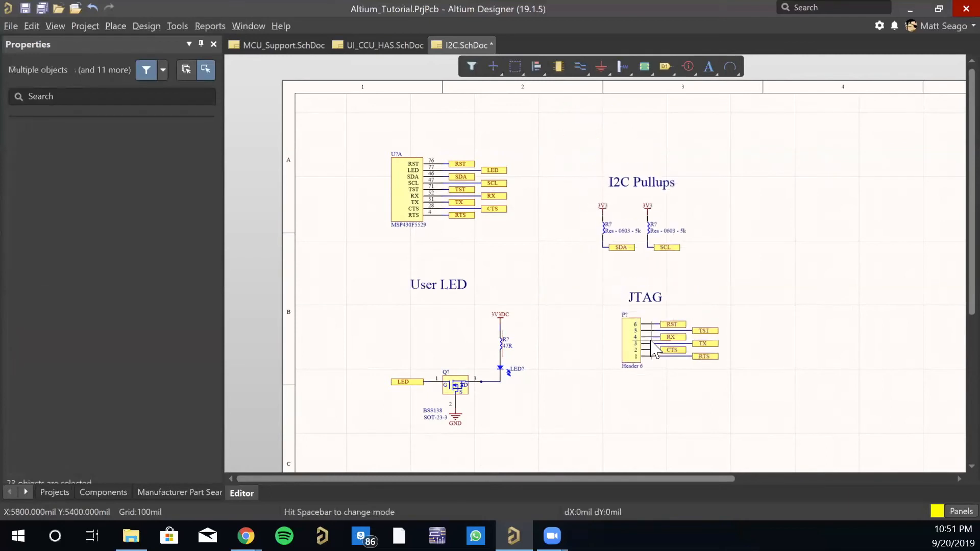
pyautogui.click(810, 272)
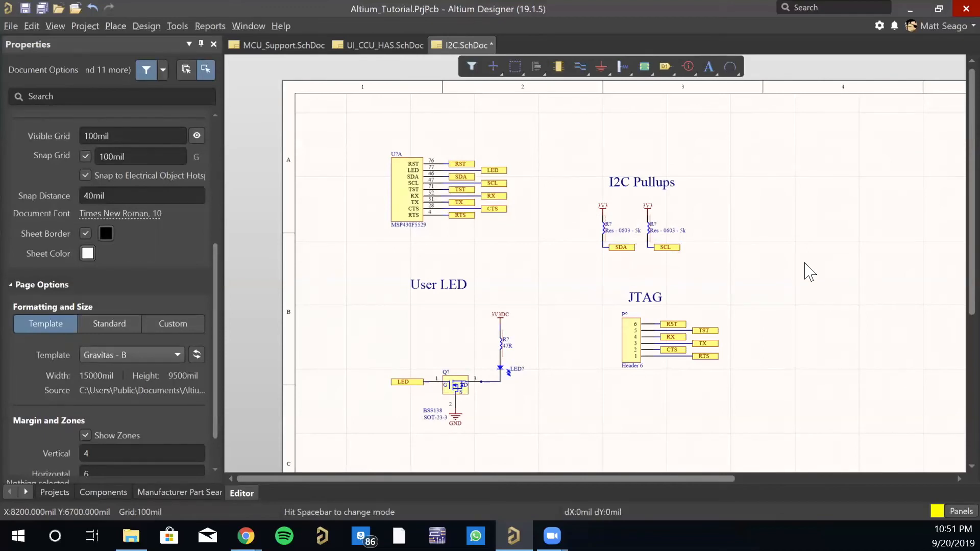
# Review the MCU_Support sheet, return to the I2C sheet and save all open documents
pyautogui.moveTo(792, 313); pyautogui.dragTo(715, 287, button='right')
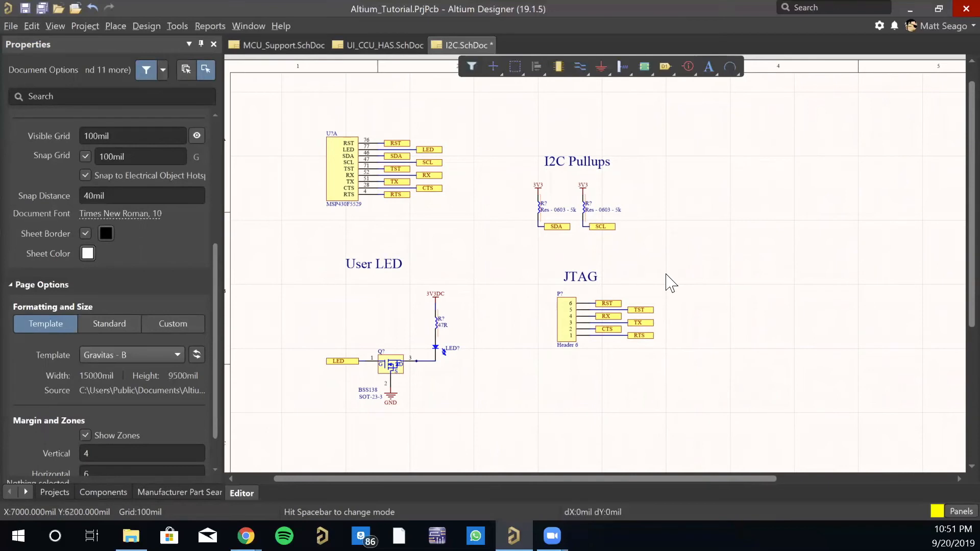
pyautogui.keyDown('ctrl'); pyautogui.scroll(-2, 665, 274); pyautogui.keyUp('ctrl')
pyautogui.moveTo(747, 328); pyautogui.dragTo(629, 266, button='right')
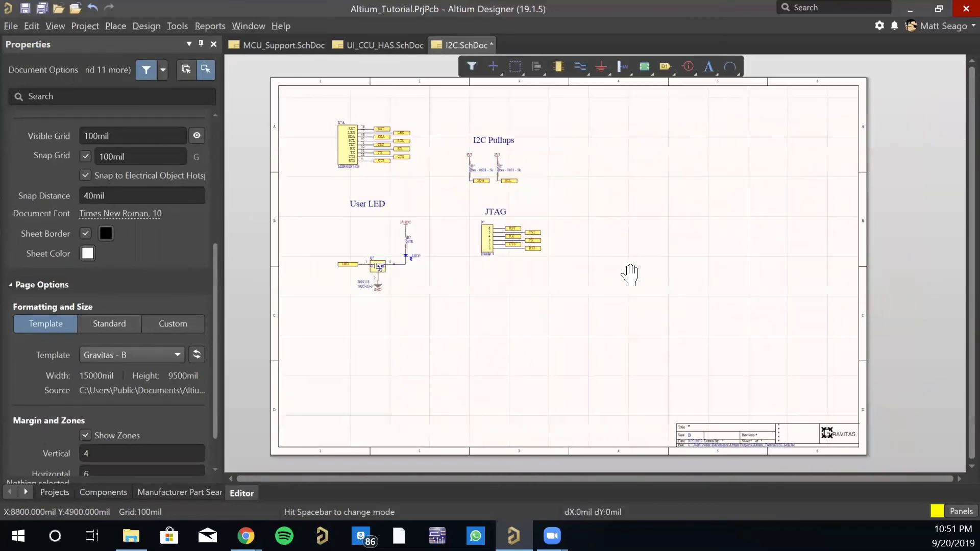
pyautogui.click(291, 46)
pyautogui.keyDown('ctrl'); pyautogui.scroll(-3, 531, 247); pyautogui.keyUp('ctrl')
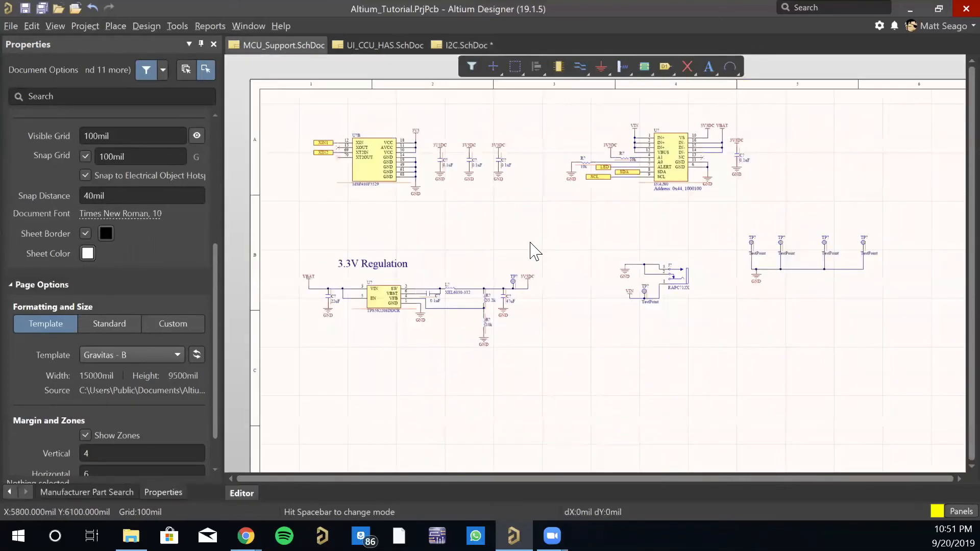
pyautogui.keyDown('ctrl'); pyautogui.scroll(3, 548, 282); pyautogui.keyUp('ctrl')
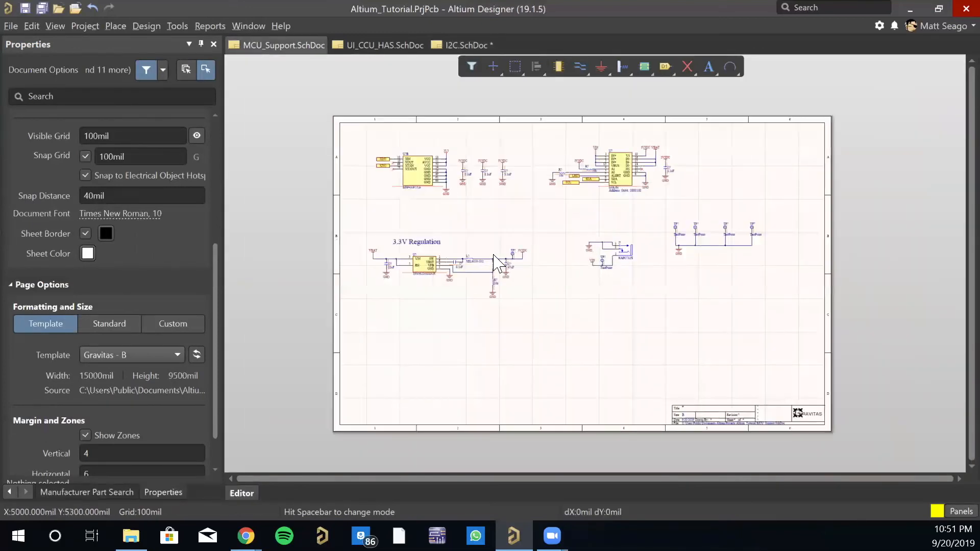
pyautogui.click(462, 45)
pyautogui.click(43, 9)
# Start annotating the I2C and MCU_Support schematics and update the change list with proposed designators
pyautogui.click(178, 25)
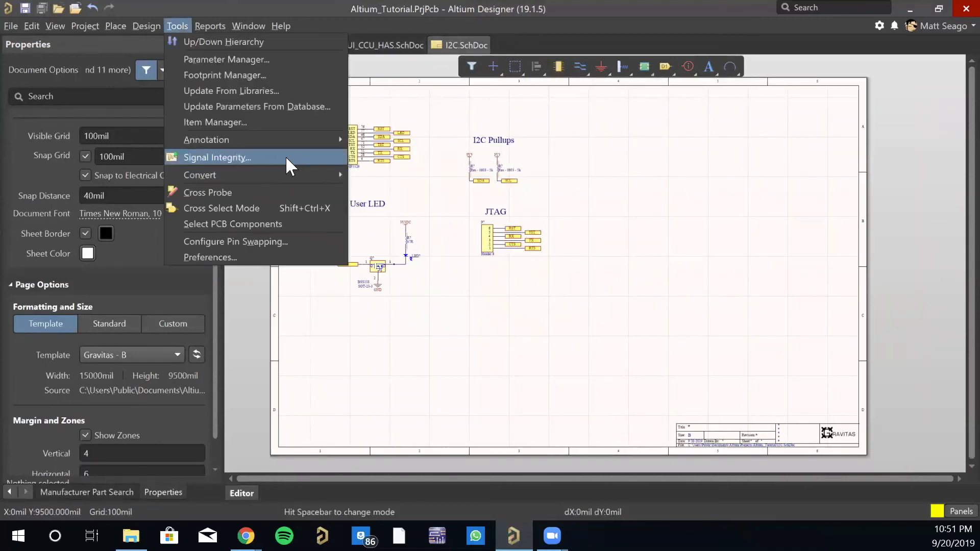
pyautogui.press('Left')
pyautogui.press('Escape')
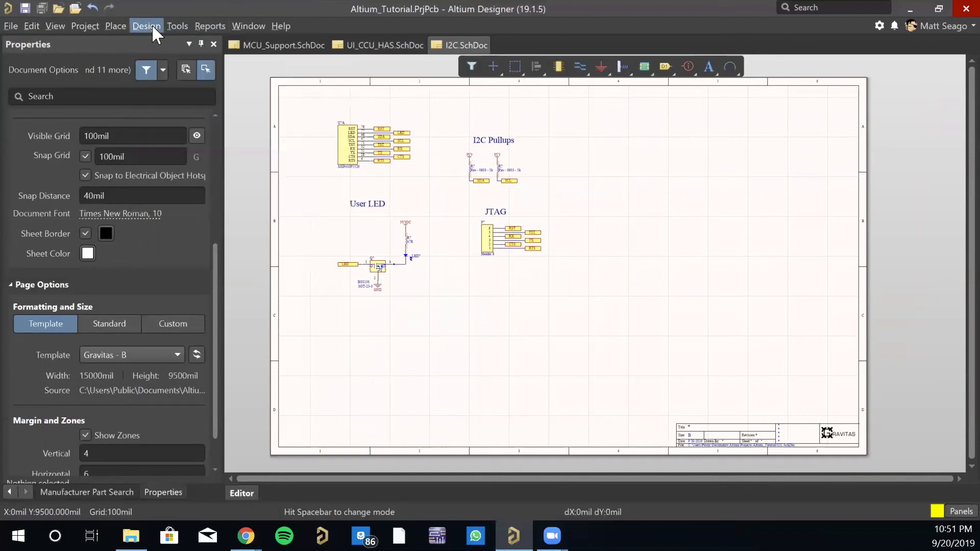
pyautogui.click(176, 27)
pyautogui.moveTo(237, 133)
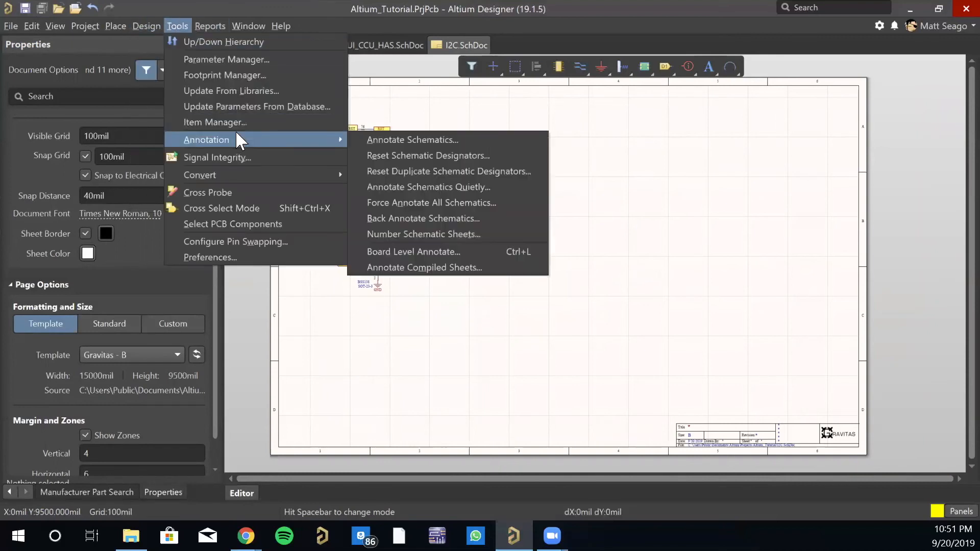
pyautogui.click(361, 139)
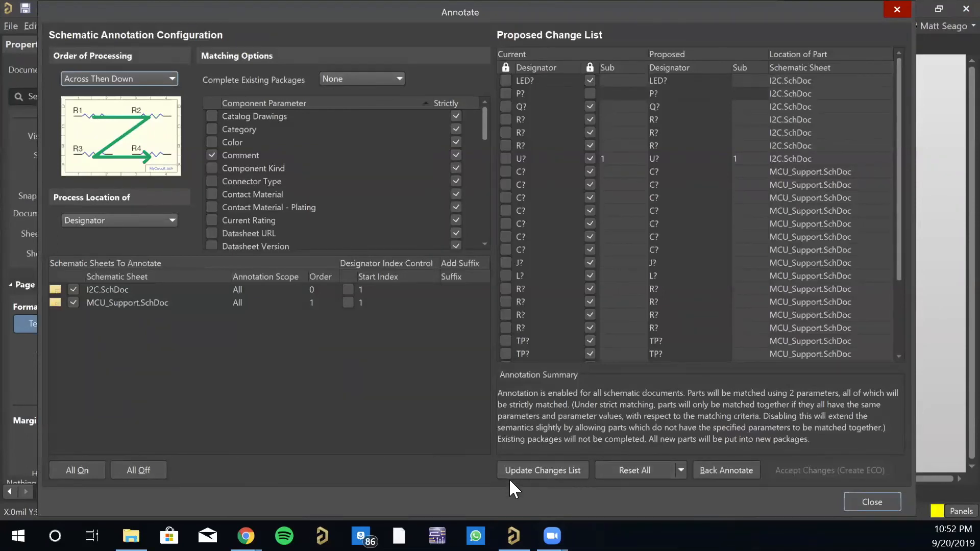
pyautogui.click(535, 473)
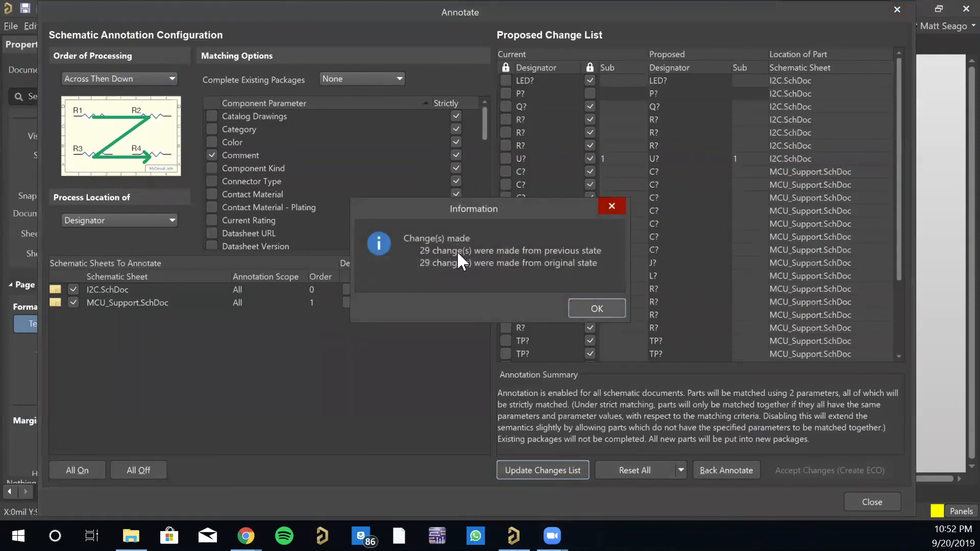
pyautogui.click(580, 307)
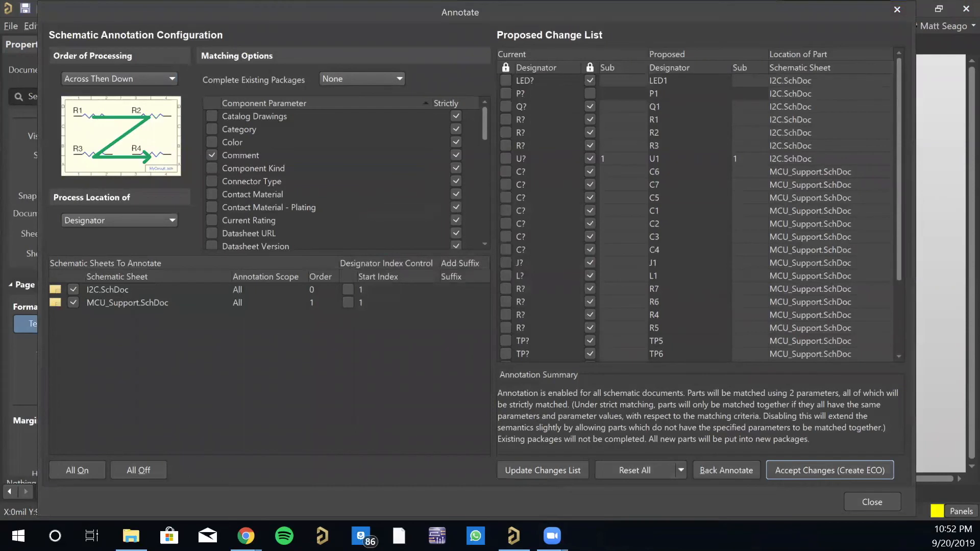
# Accept the proposed designators, execute the engineering change order and close the annotation dialogs
pyautogui.press('Return')
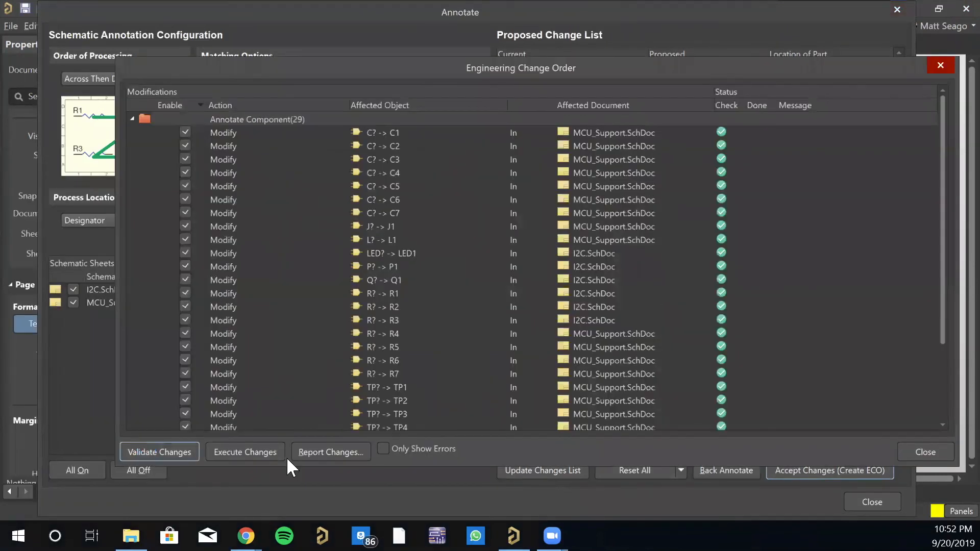
pyautogui.click(257, 452)
pyautogui.click(913, 452)
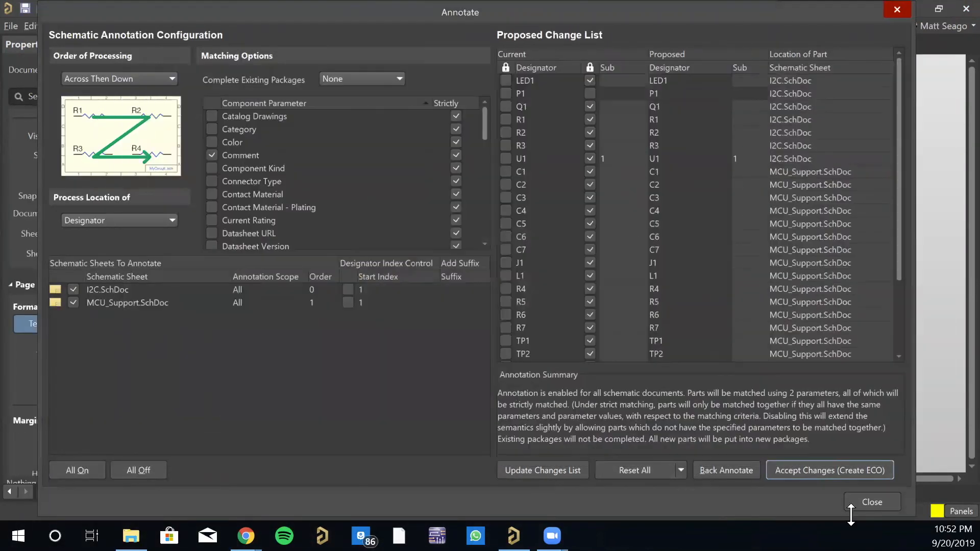
pyautogui.click(872, 502)
# Examine the assigned component designators across the I2C and MCU_Support sheets
pyautogui.keyDown('ctrl'); pyautogui.scroll(5, 461, 221); pyautogui.keyUp('ctrl')
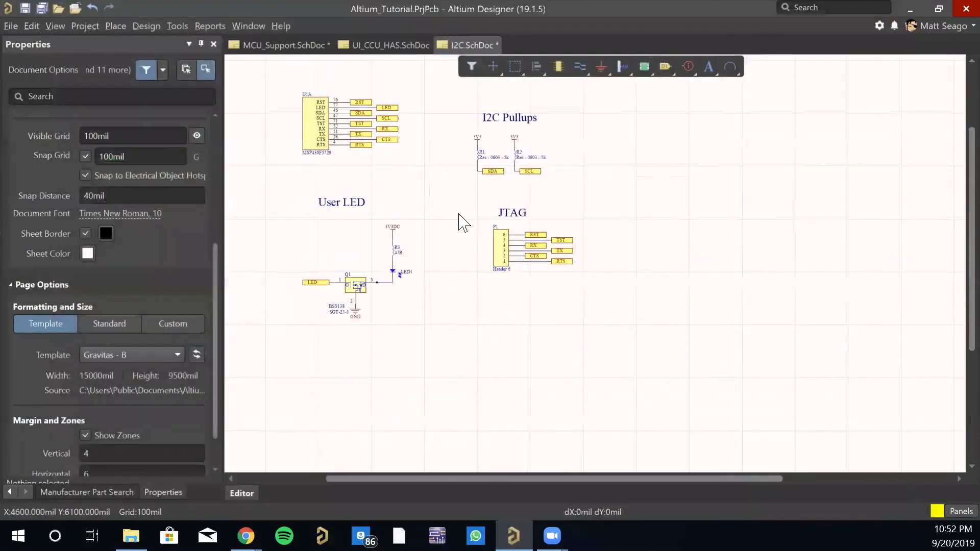
pyautogui.scroll(2, 528, 231)
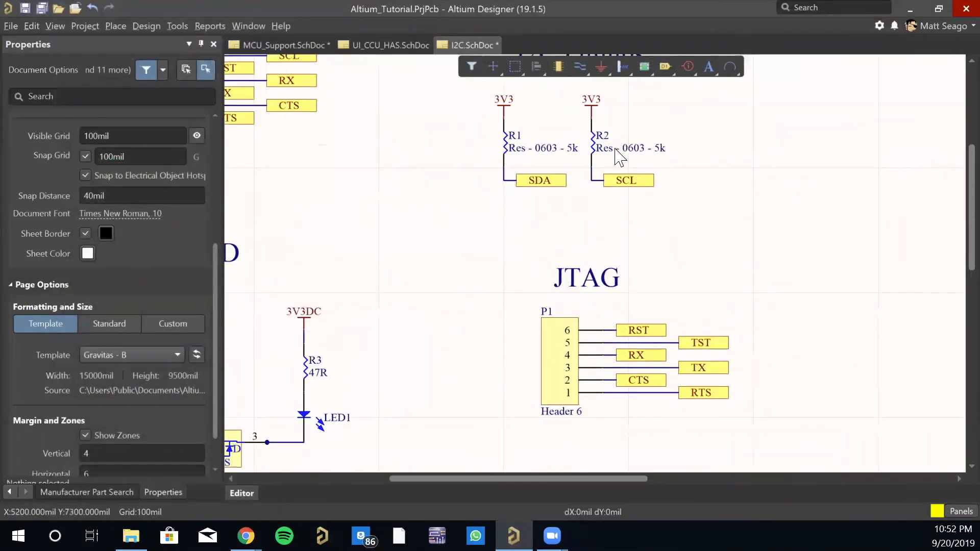
pyautogui.keyDown('ctrl'); pyautogui.scroll(-4, 641, 296); pyautogui.keyUp('ctrl')
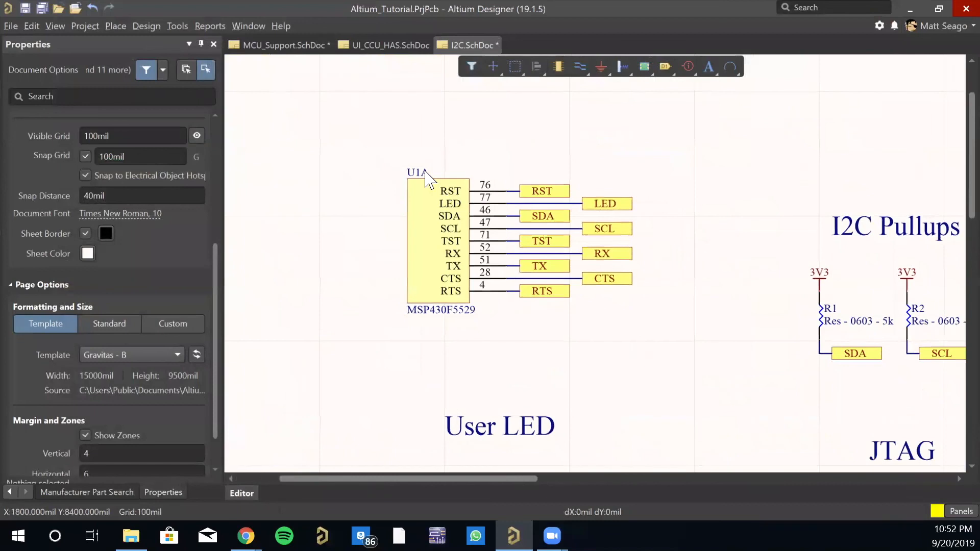
pyautogui.keyDown('ctrl'); pyautogui.scroll(-2, 679, 360); pyautogui.keyUp('ctrl')
pyautogui.keyDown('ctrl'); pyautogui.scroll(-2, 676, 353); pyautogui.keyUp('ctrl')
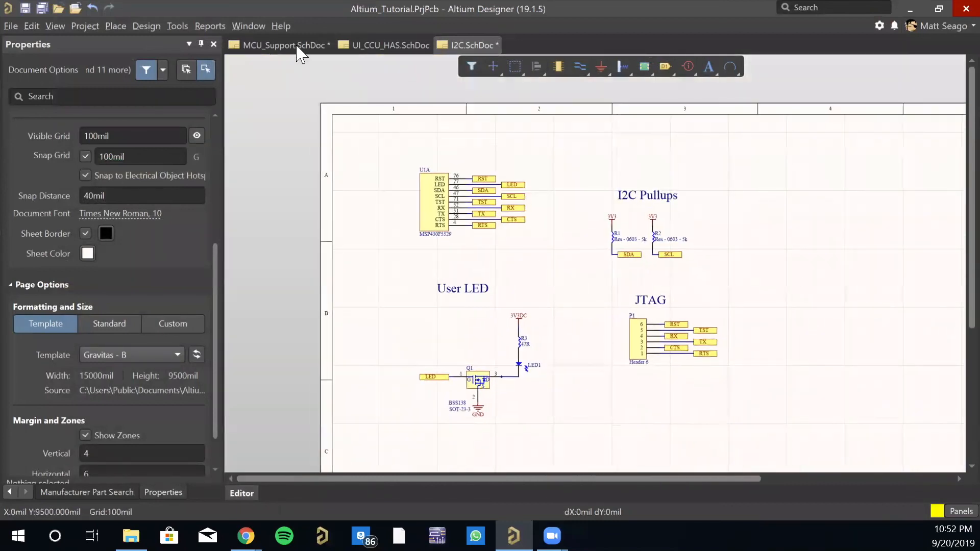
pyautogui.keyDown('ctrl'); pyautogui.scroll(4, 650, 113); pyautogui.keyUp('ctrl')
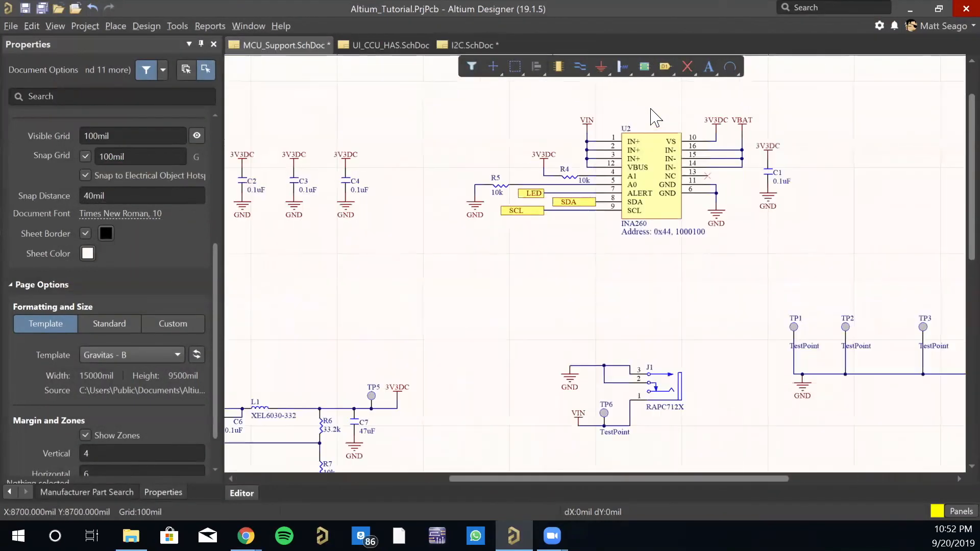
pyautogui.keyDown('ctrl'); pyautogui.scroll(-2, 417, 289); pyautogui.keyUp('ctrl')
pyautogui.moveTo(357, 290); pyautogui.dragTo(438, 308, button='right')
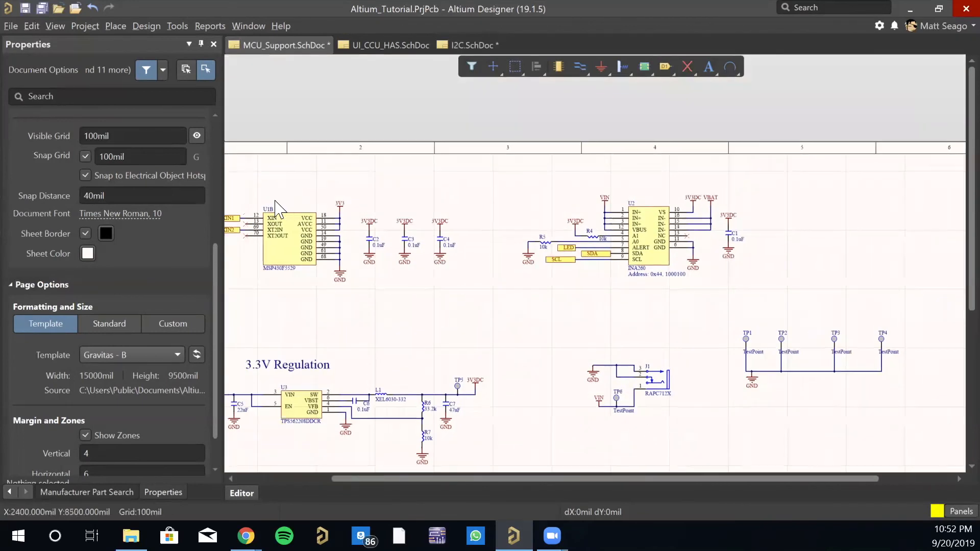
pyautogui.keyDown('ctrl'); pyautogui.scroll(2, 267, 204); pyautogui.keyUp('ctrl')
pyautogui.keyDown('ctrl'); pyautogui.scroll(-2, 525, 357); pyautogui.keyUp('ctrl')
pyautogui.moveTo(552, 401); pyautogui.dragTo(524, 313, button='right')
pyautogui.keyDown('ctrl'); pyautogui.scroll(-3, 531, 322); pyautogui.keyUp('ctrl')
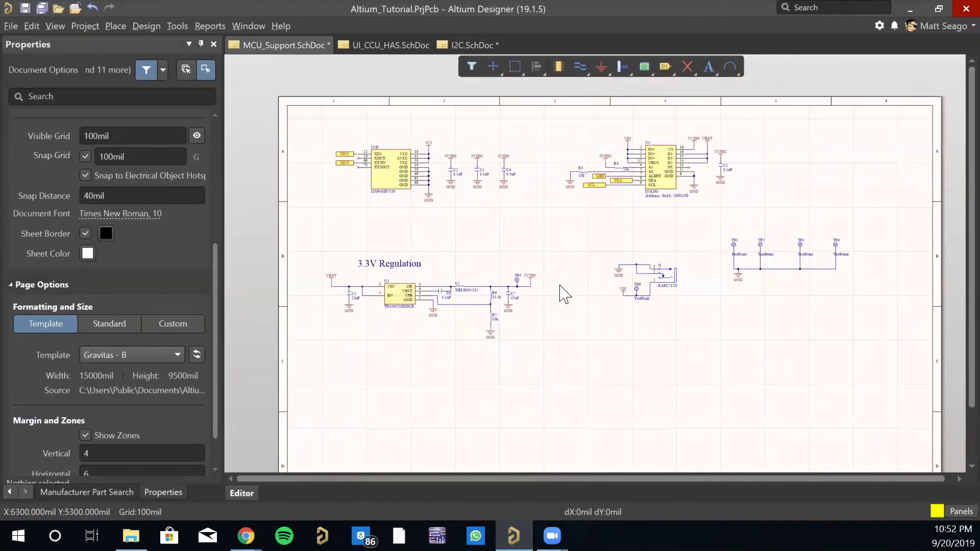
# Save all modified documents and close the ScuttleHat.PrjPcb and GRAVITAS_CCU_HAS.PrjPcb projects
pyautogui.click(42, 7)
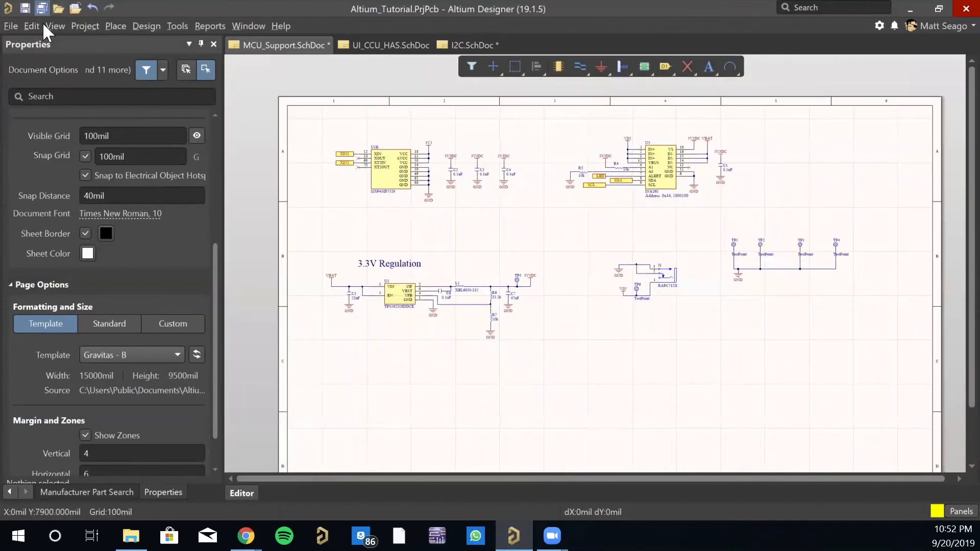
pyautogui.click(11, 491)
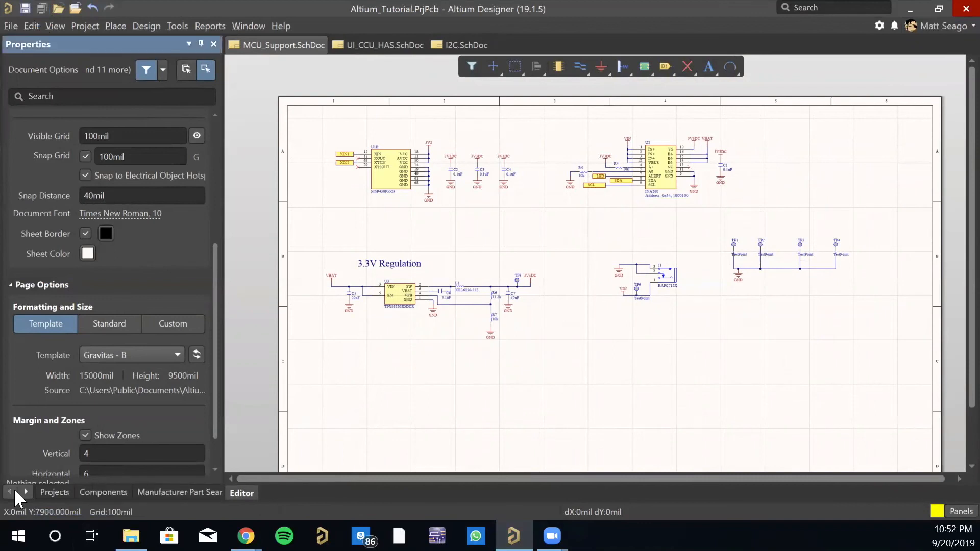
pyautogui.click(54, 491)
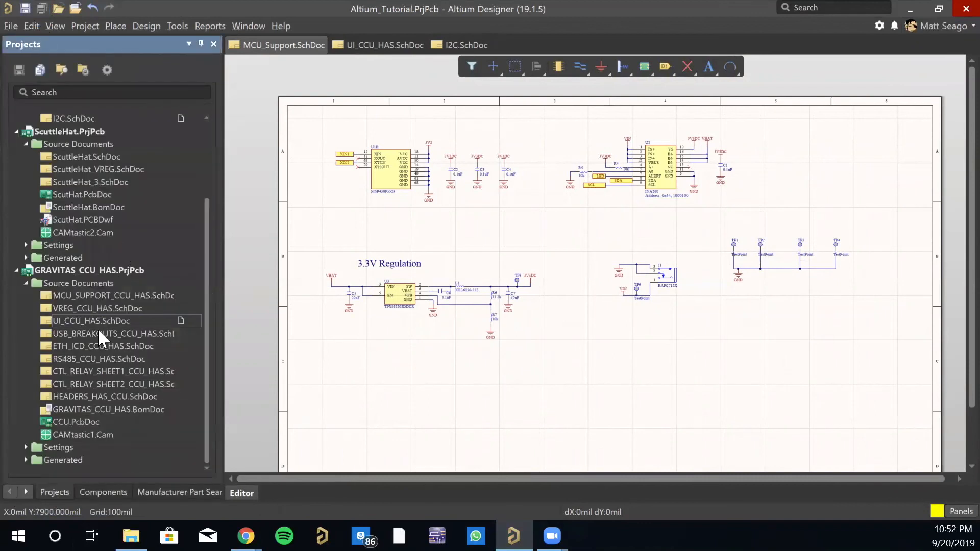
pyautogui.scroll(3, 92, 257)
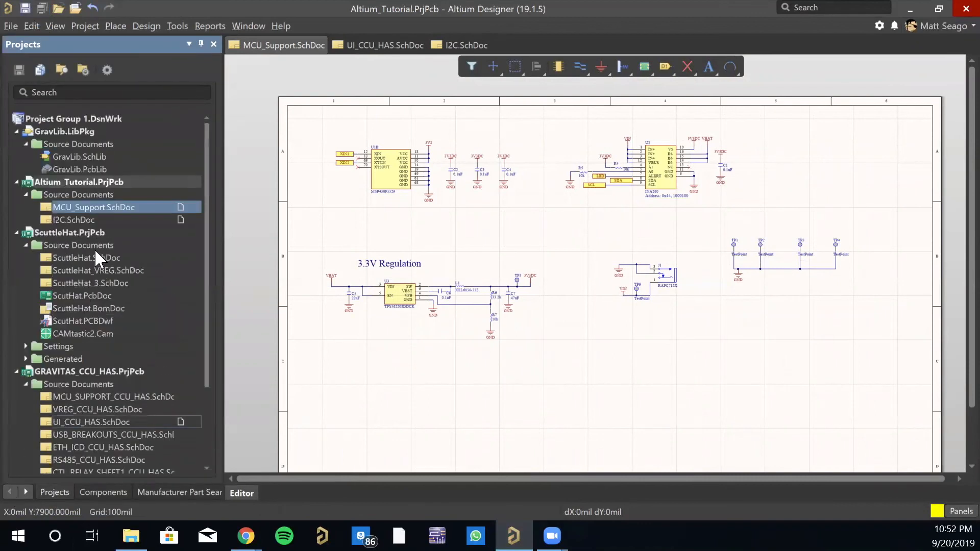
pyautogui.rightClick(67, 231)
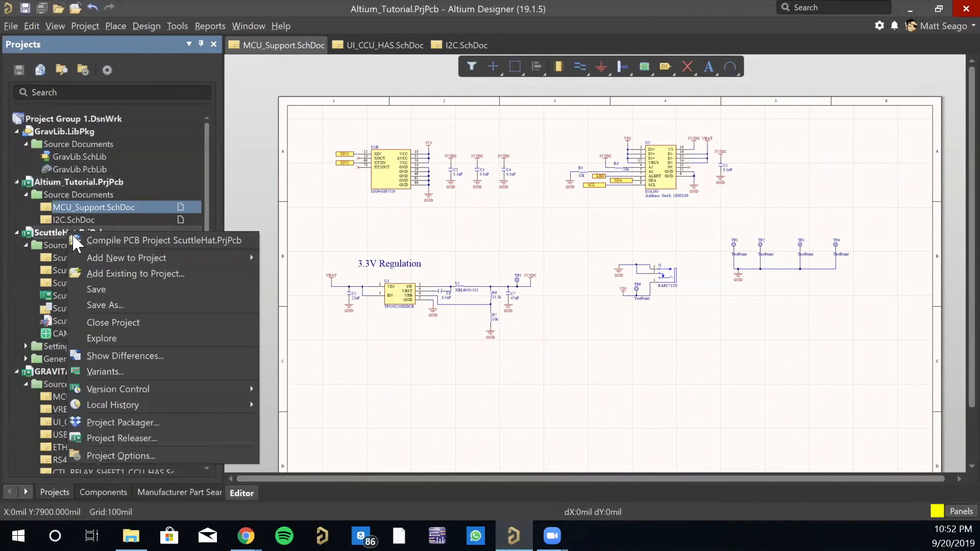
pyautogui.click(124, 323)
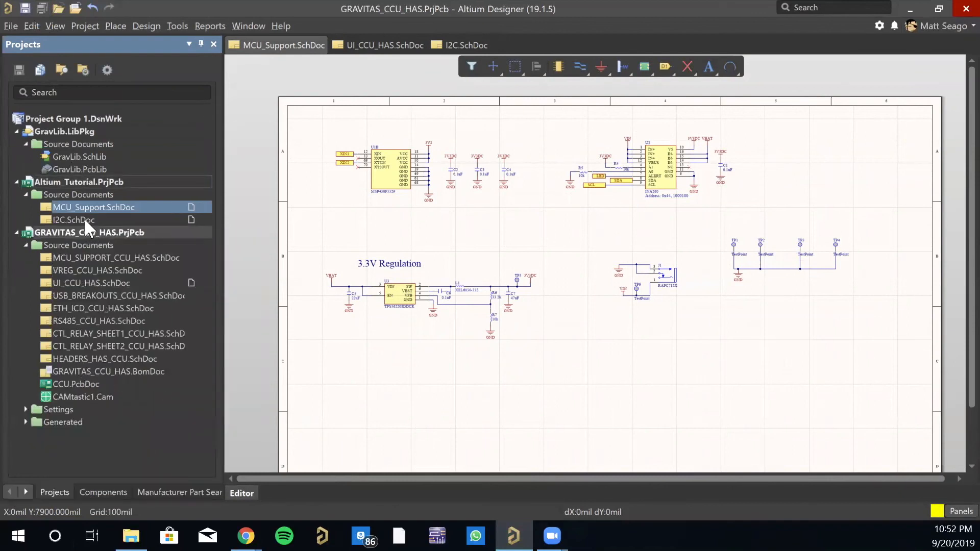
pyautogui.rightClick(81, 233)
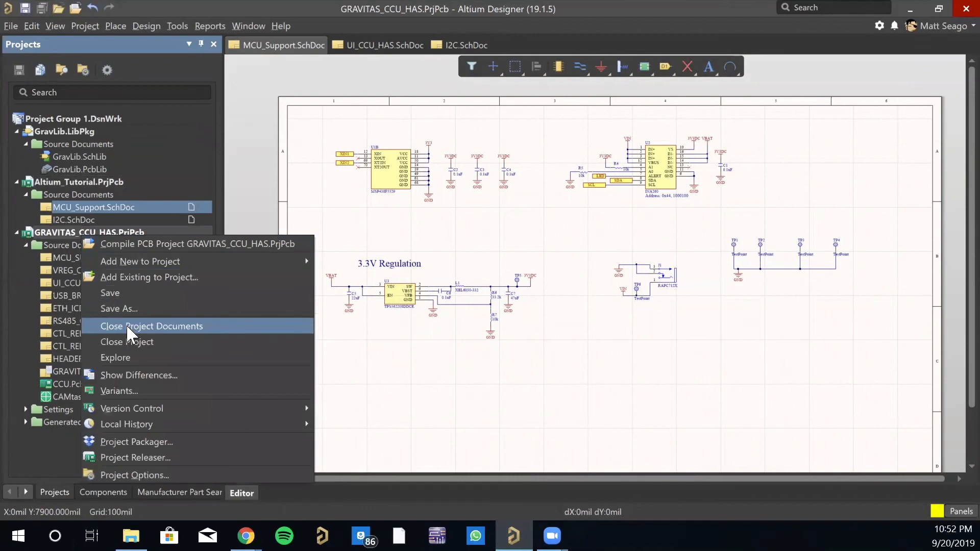
pyautogui.click(128, 341)
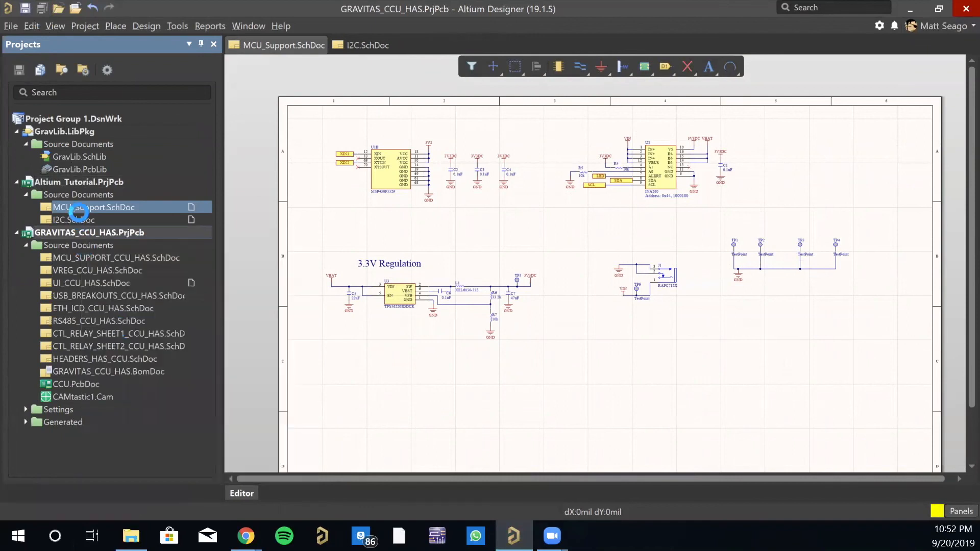
# Compile the Altium_Tutorial.PrjPcb project
pyautogui.rightClick(87, 178)
pyautogui.click(114, 190)
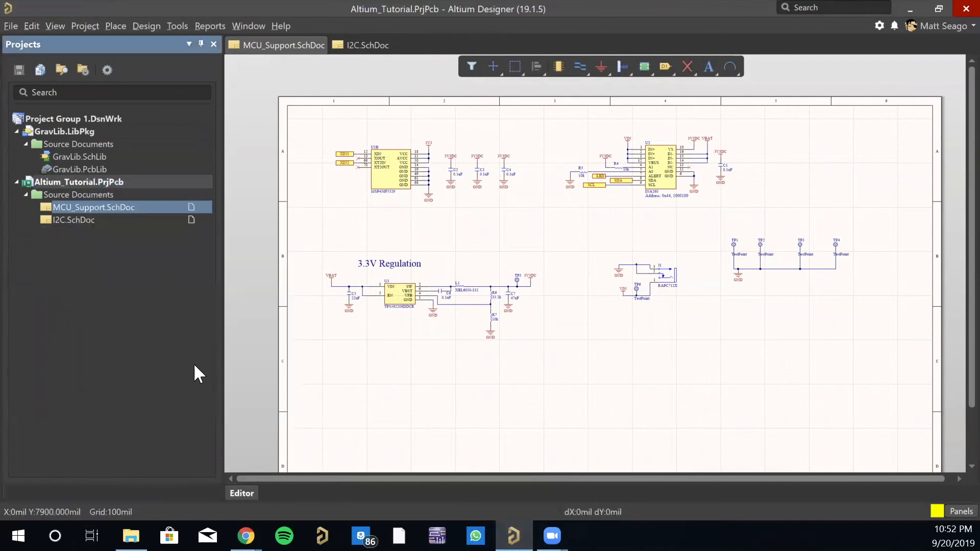